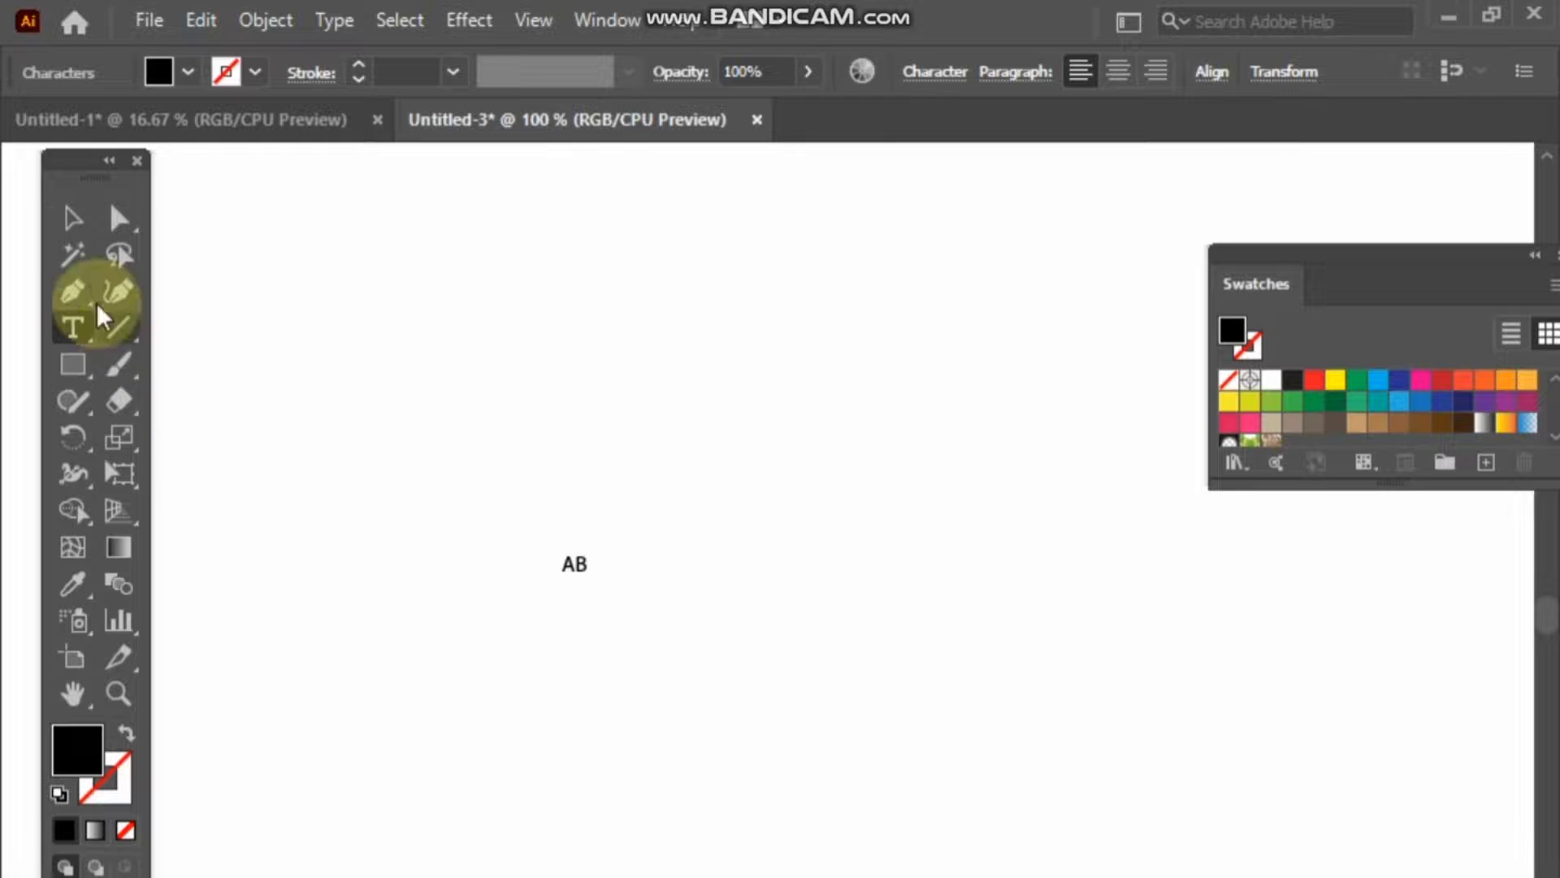
# Step: Enlarge the AB text object to a font size of about 221 pt
pyautogui.click(72, 217)
pyautogui.moveTo(587, 585); pyautogui.dragTo(735, 717)
pyautogui.click(826, 731)
pyautogui.moveTo(617, 598); pyautogui.dragTo(727, 505)
pyautogui.click(898, 558)
pyautogui.click(810, 492)
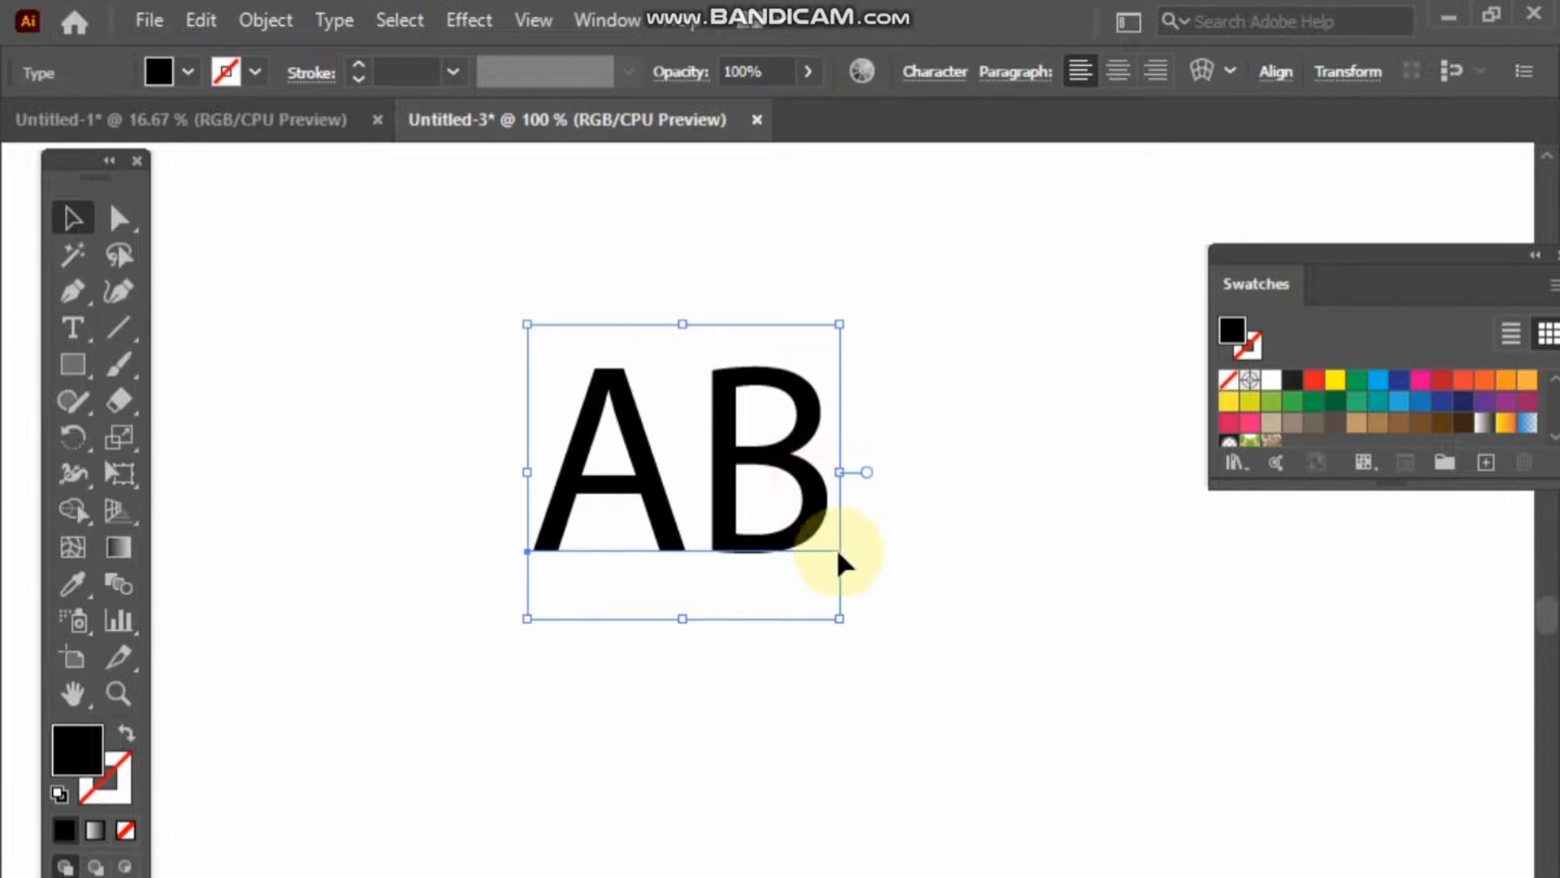
pyautogui.moveTo(853, 619); pyautogui.dragTo(955, 707)
pyautogui.click(961, 650)
pyautogui.click(839, 563)
pyautogui.click(954, 707)
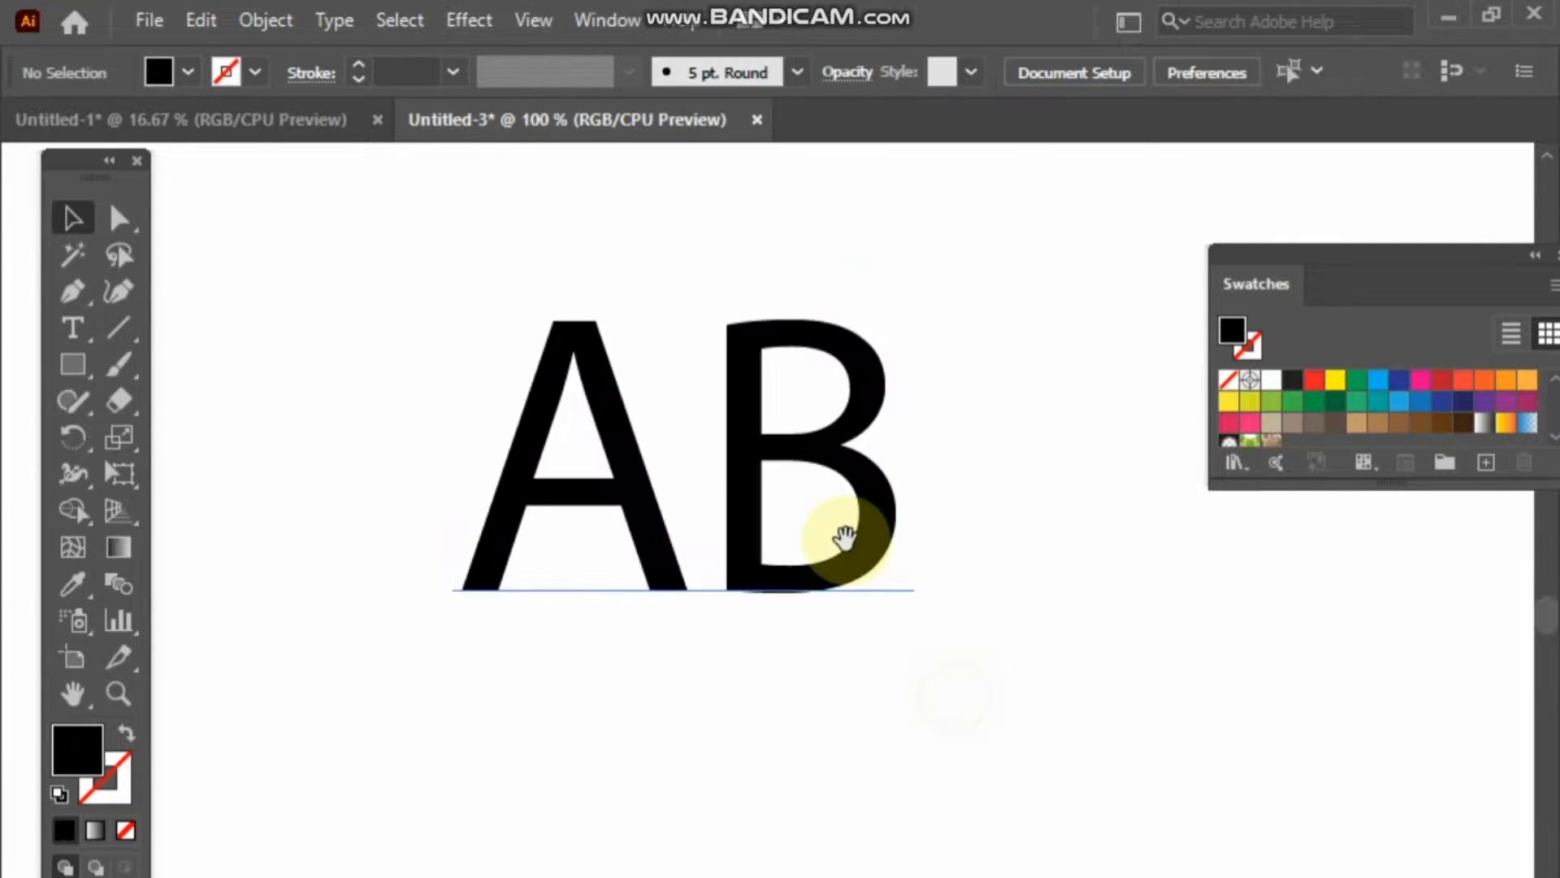
# Step: Change the font of the AB text to Metropolis Medium
pyautogui.click(825, 574)
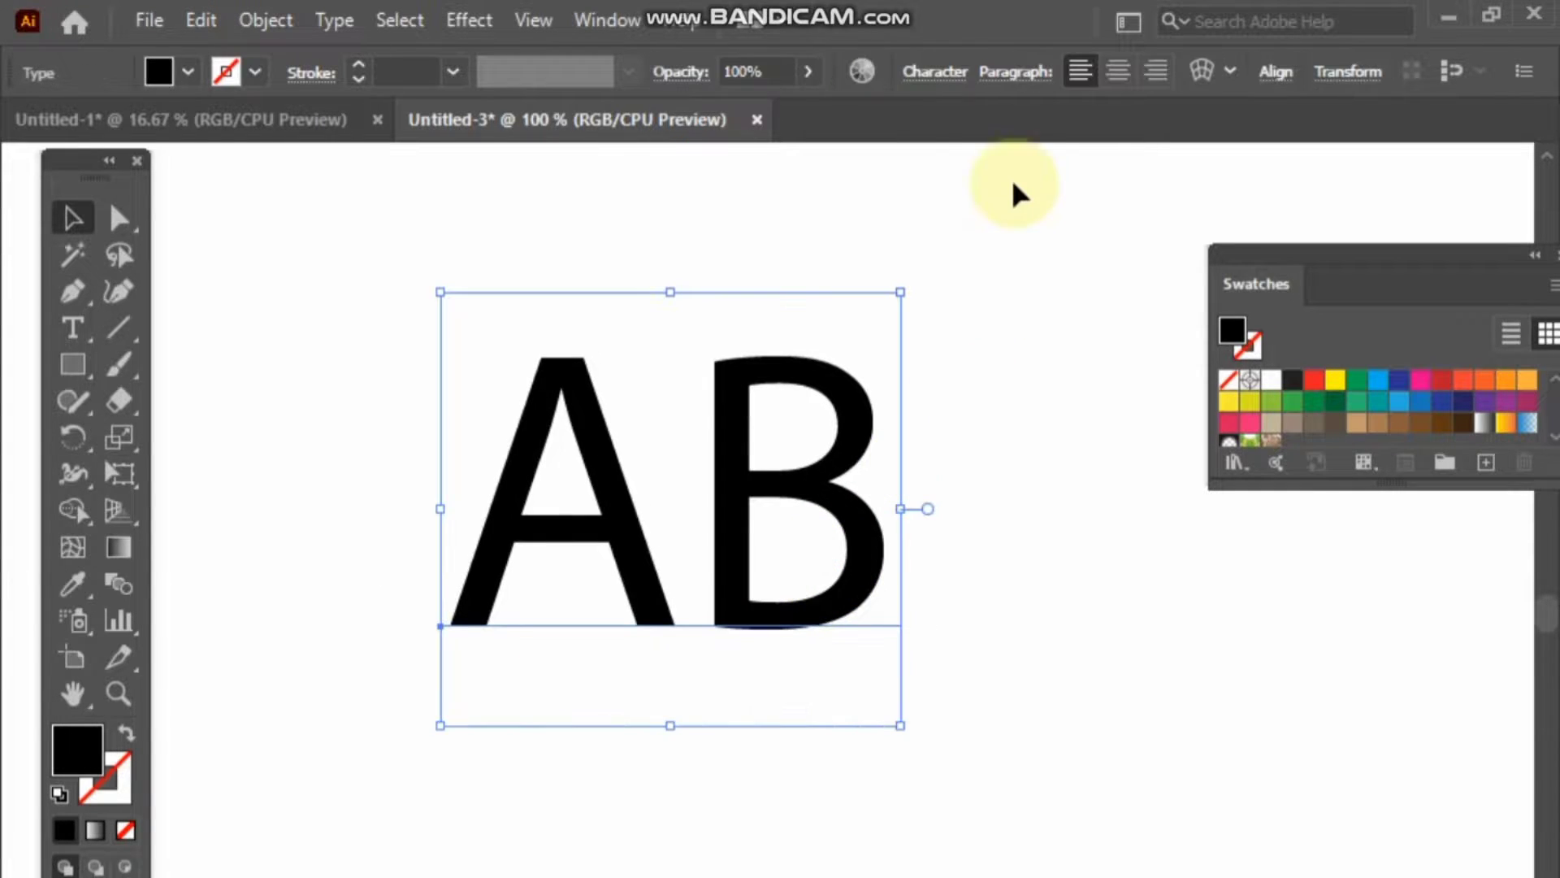
pyautogui.click(935, 74)
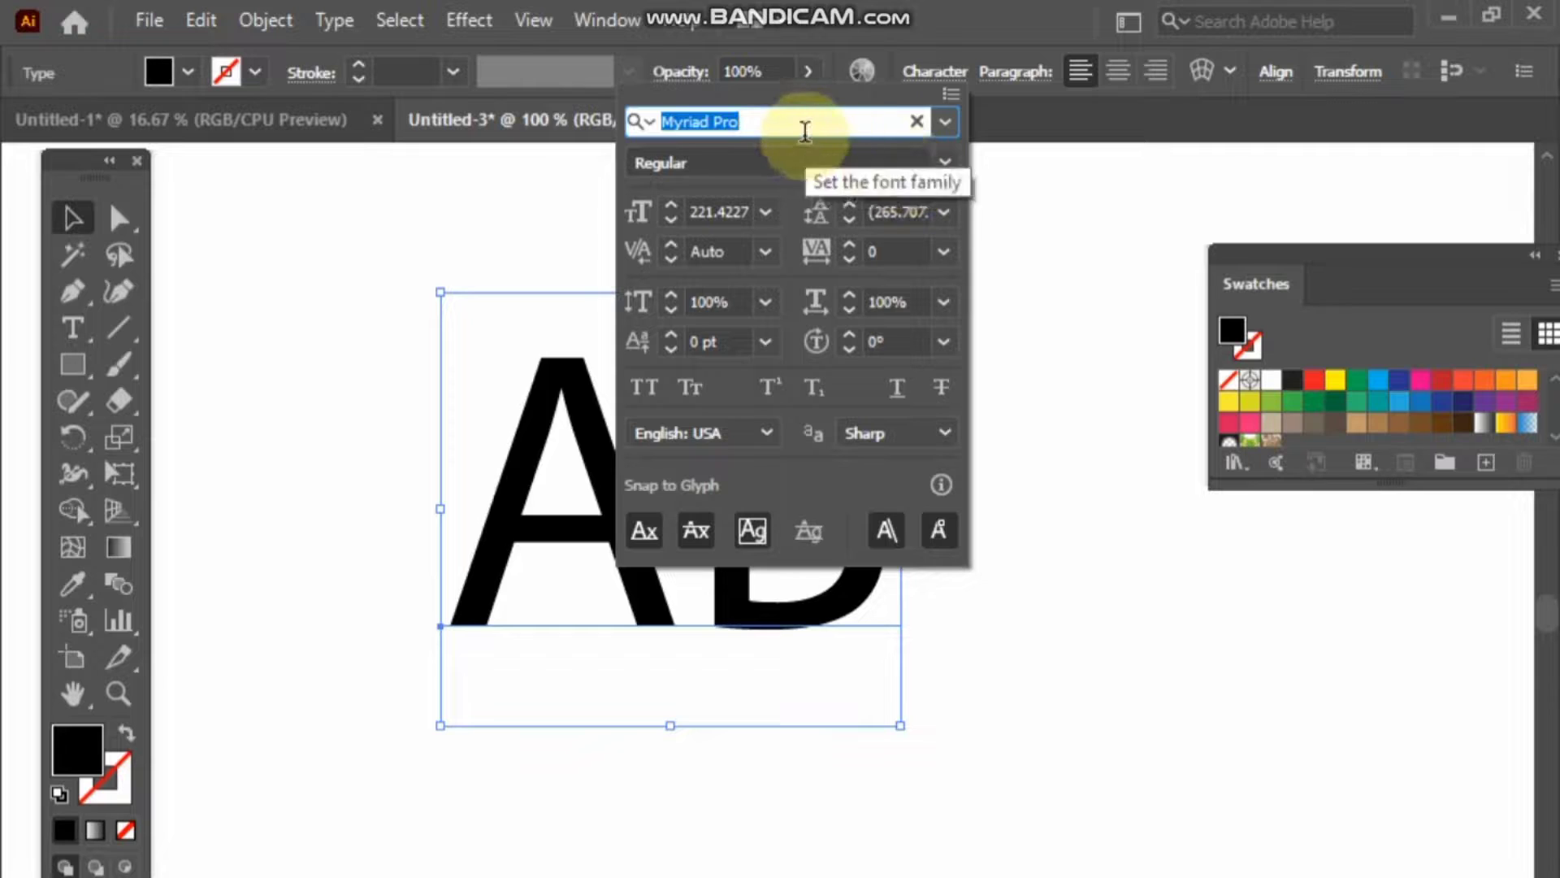
pyautogui.press('BackSpace')
pyautogui.write('ME')
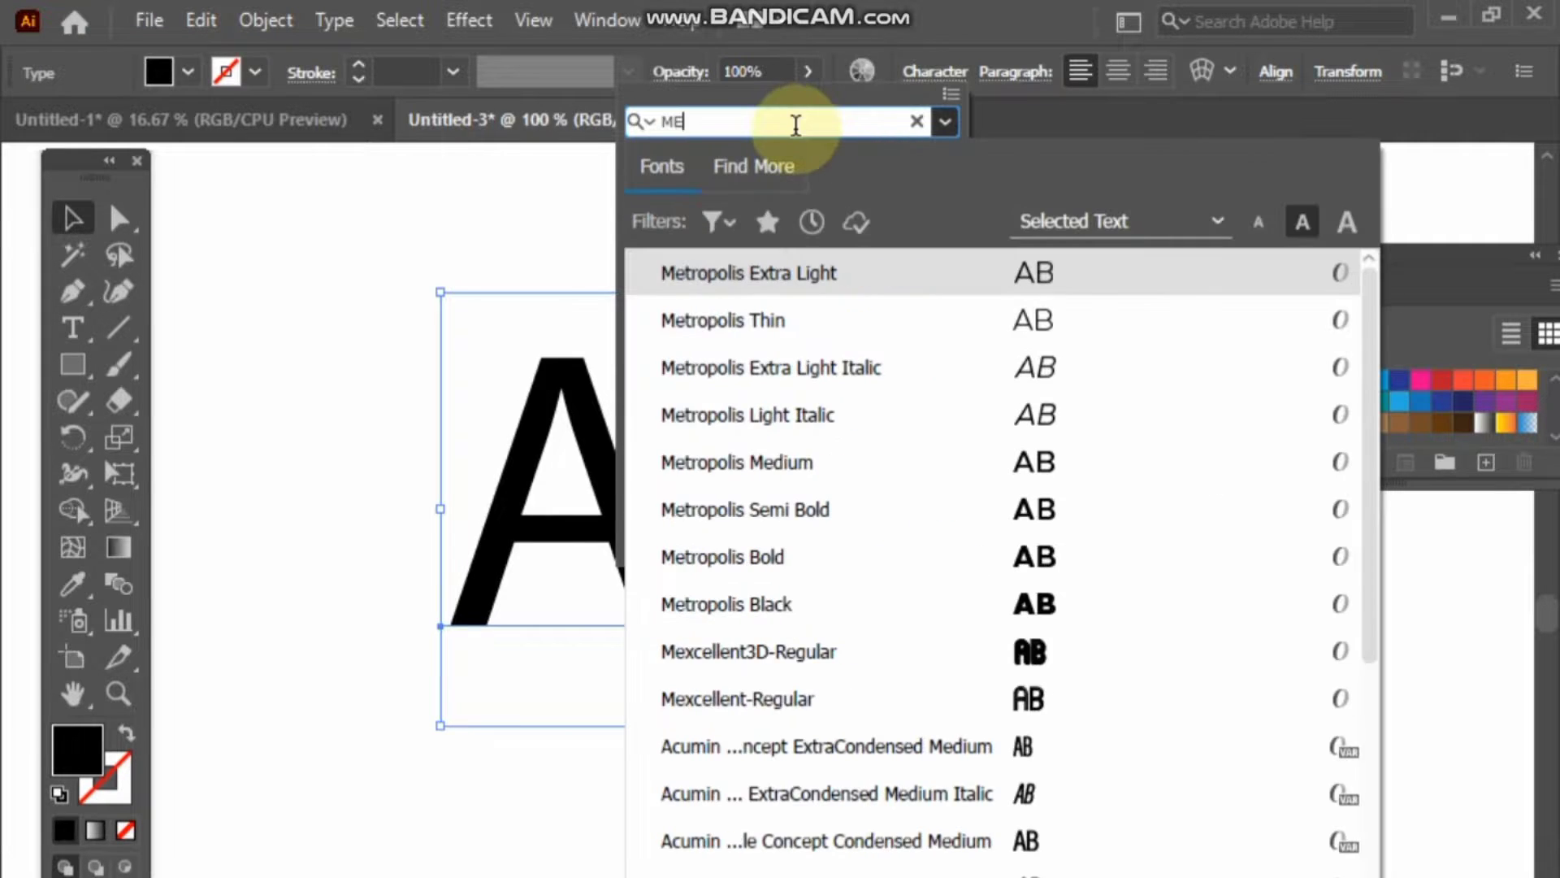
pyautogui.click(847, 481)
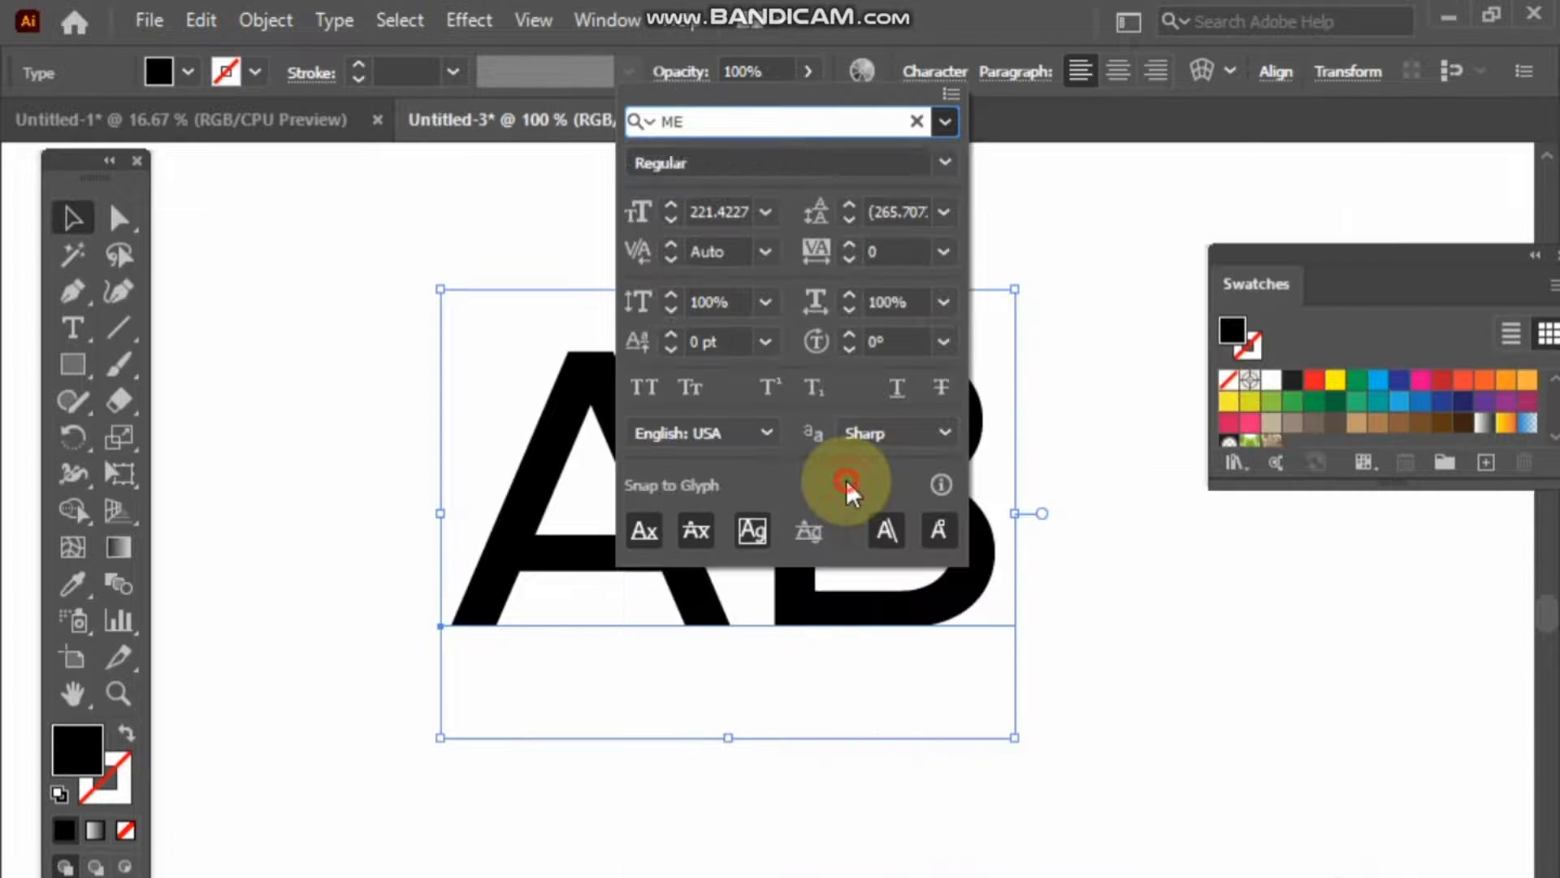
pyautogui.click(1138, 574)
pyautogui.click(937, 568)
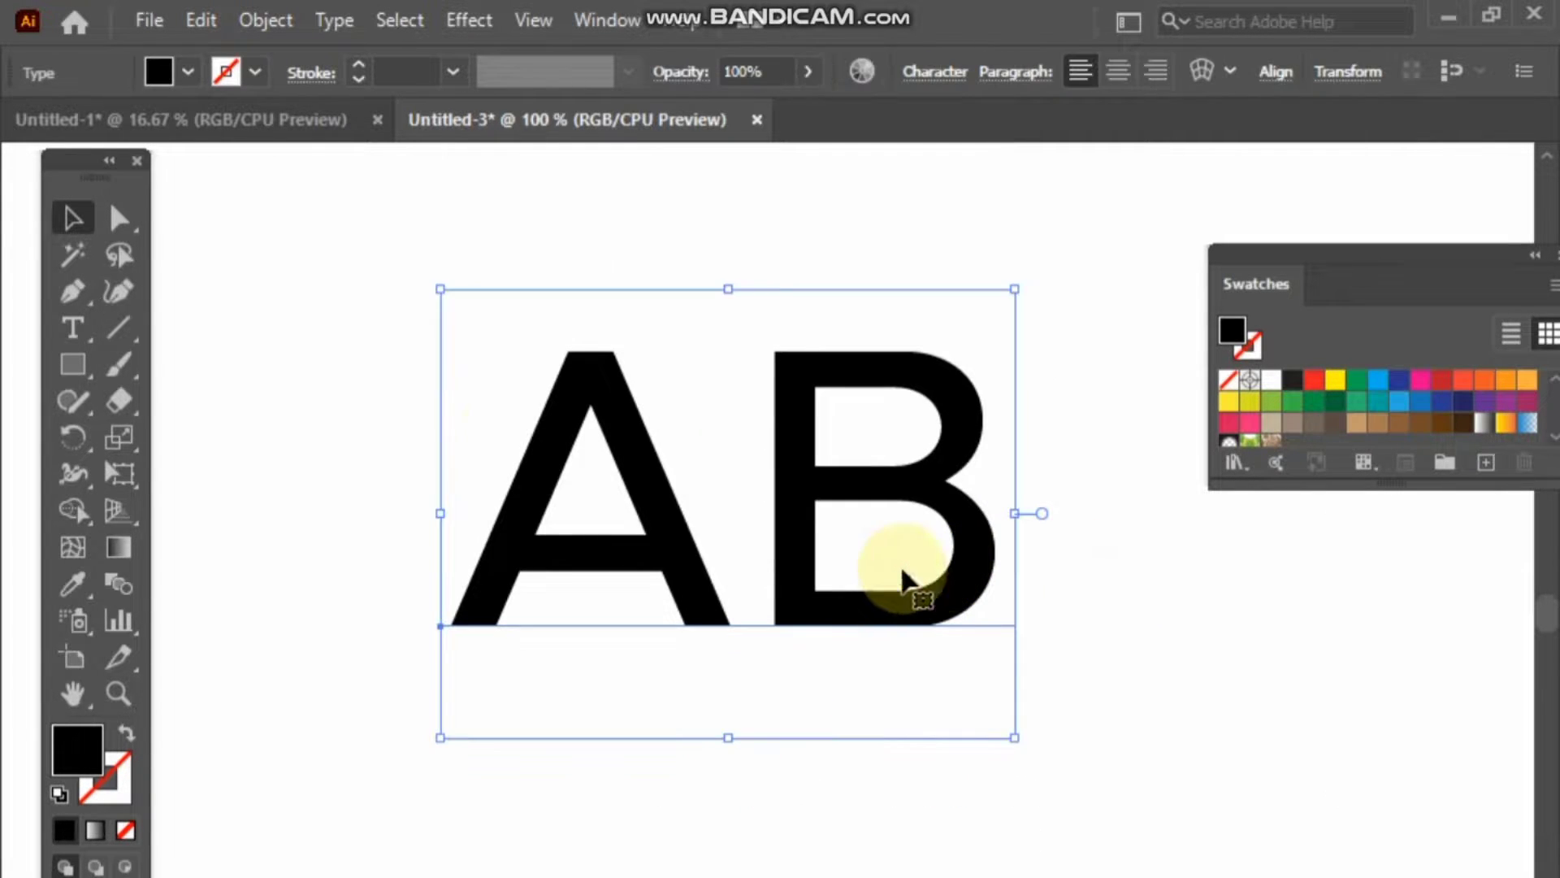
# Step: Expand the AB text into editable vector shapes
pyautogui.click(261, 20)
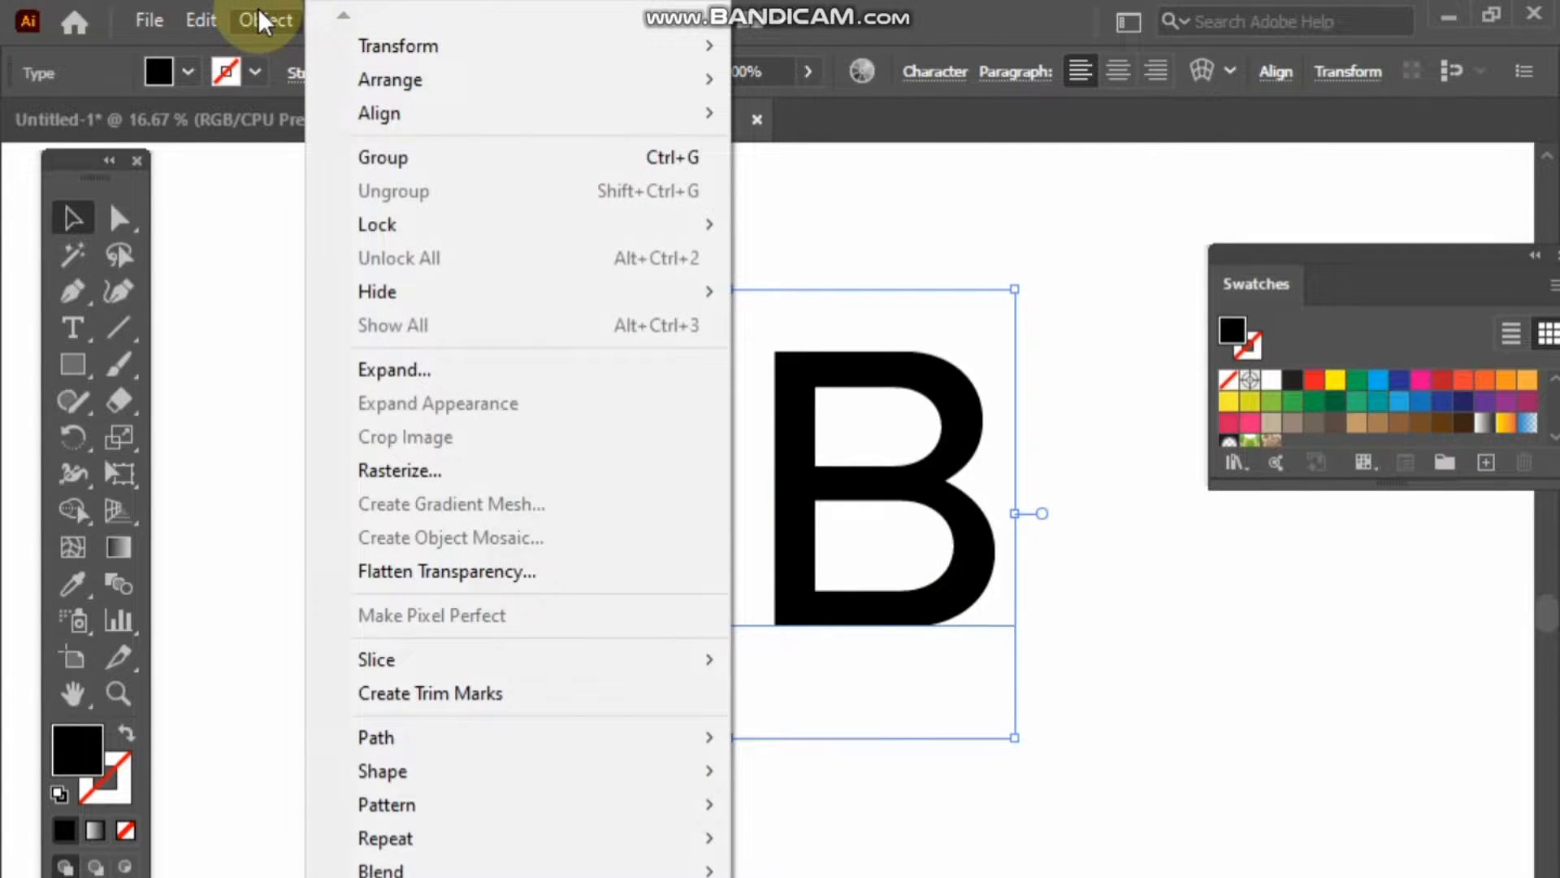
pyautogui.click(379, 373)
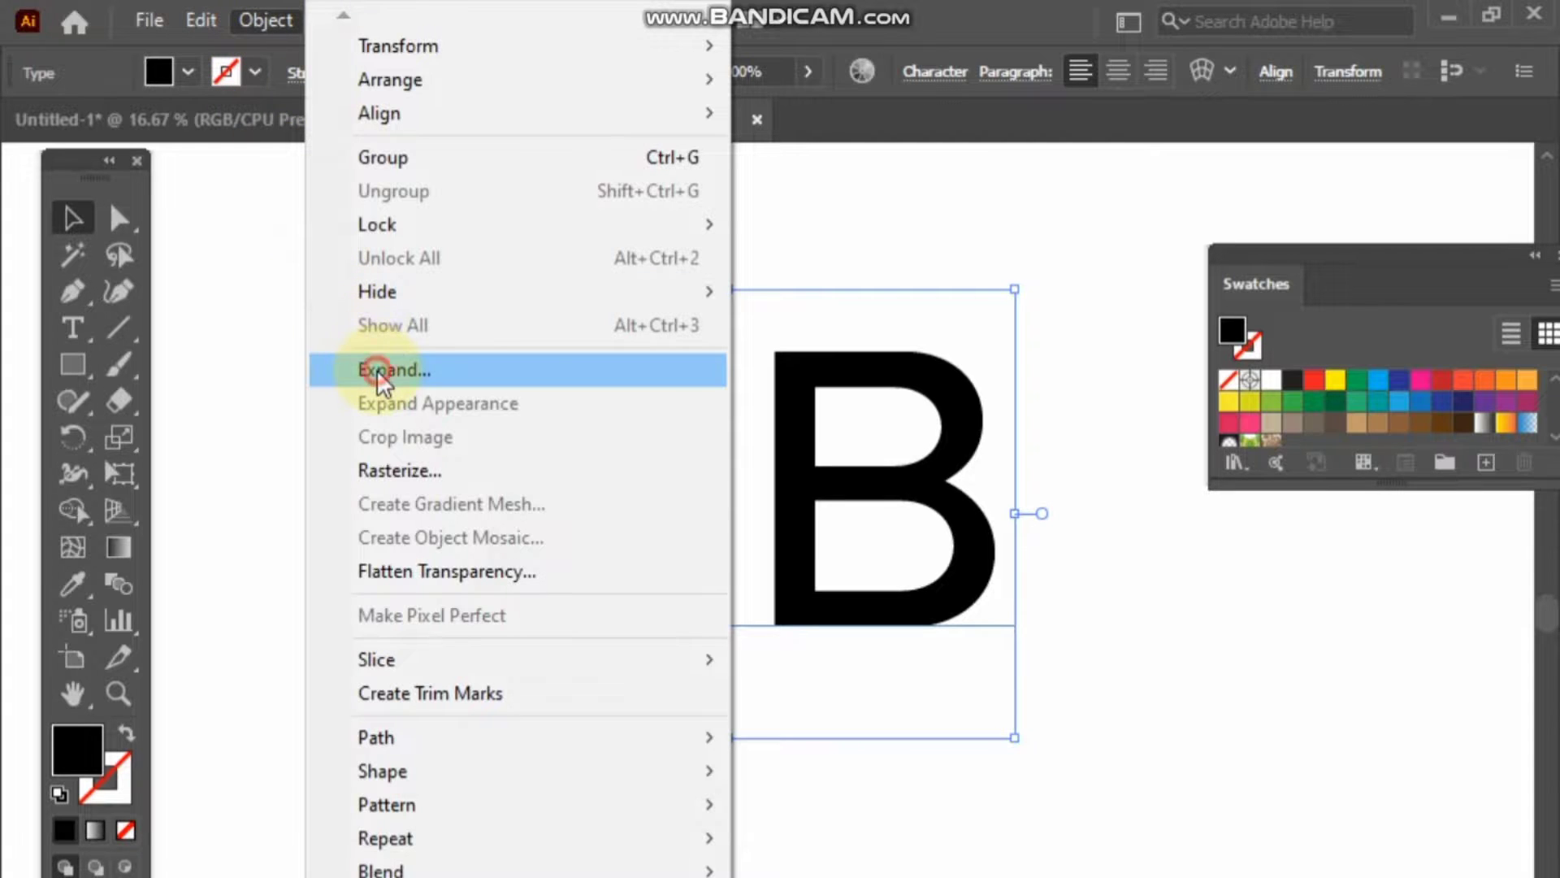
pyautogui.click(707, 742)
pyautogui.click(655, 617)
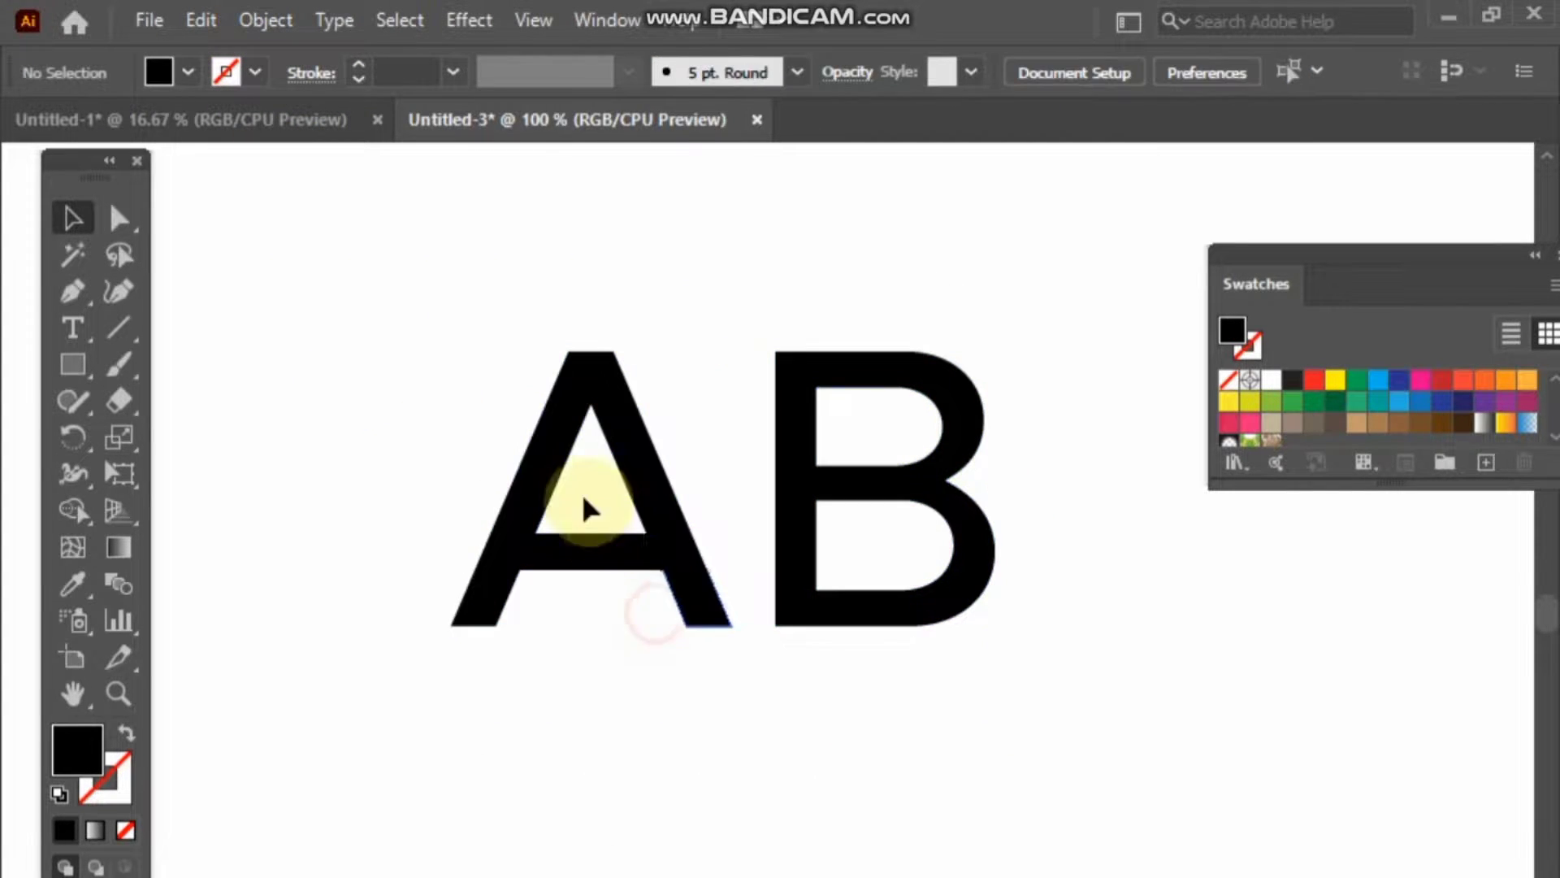
# Step: Ungroup the expanded lettering so A and B can be selected as separate shapes
pyautogui.moveTo(512, 380); pyautogui.dragTo(687, 464)
pyautogui.click(281, 23)
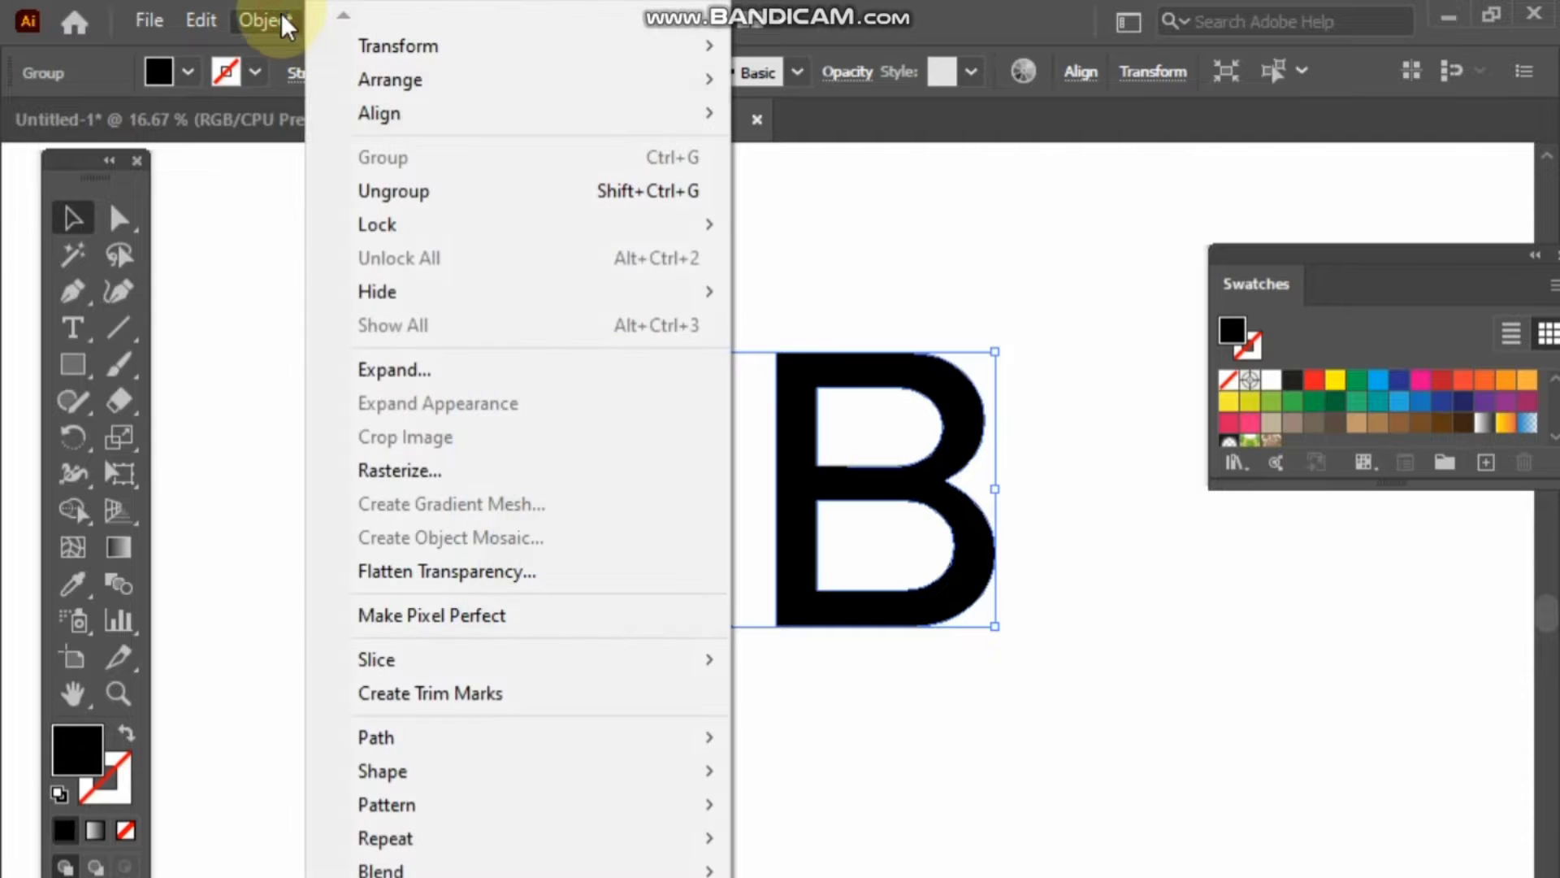
pyautogui.click(349, 203)
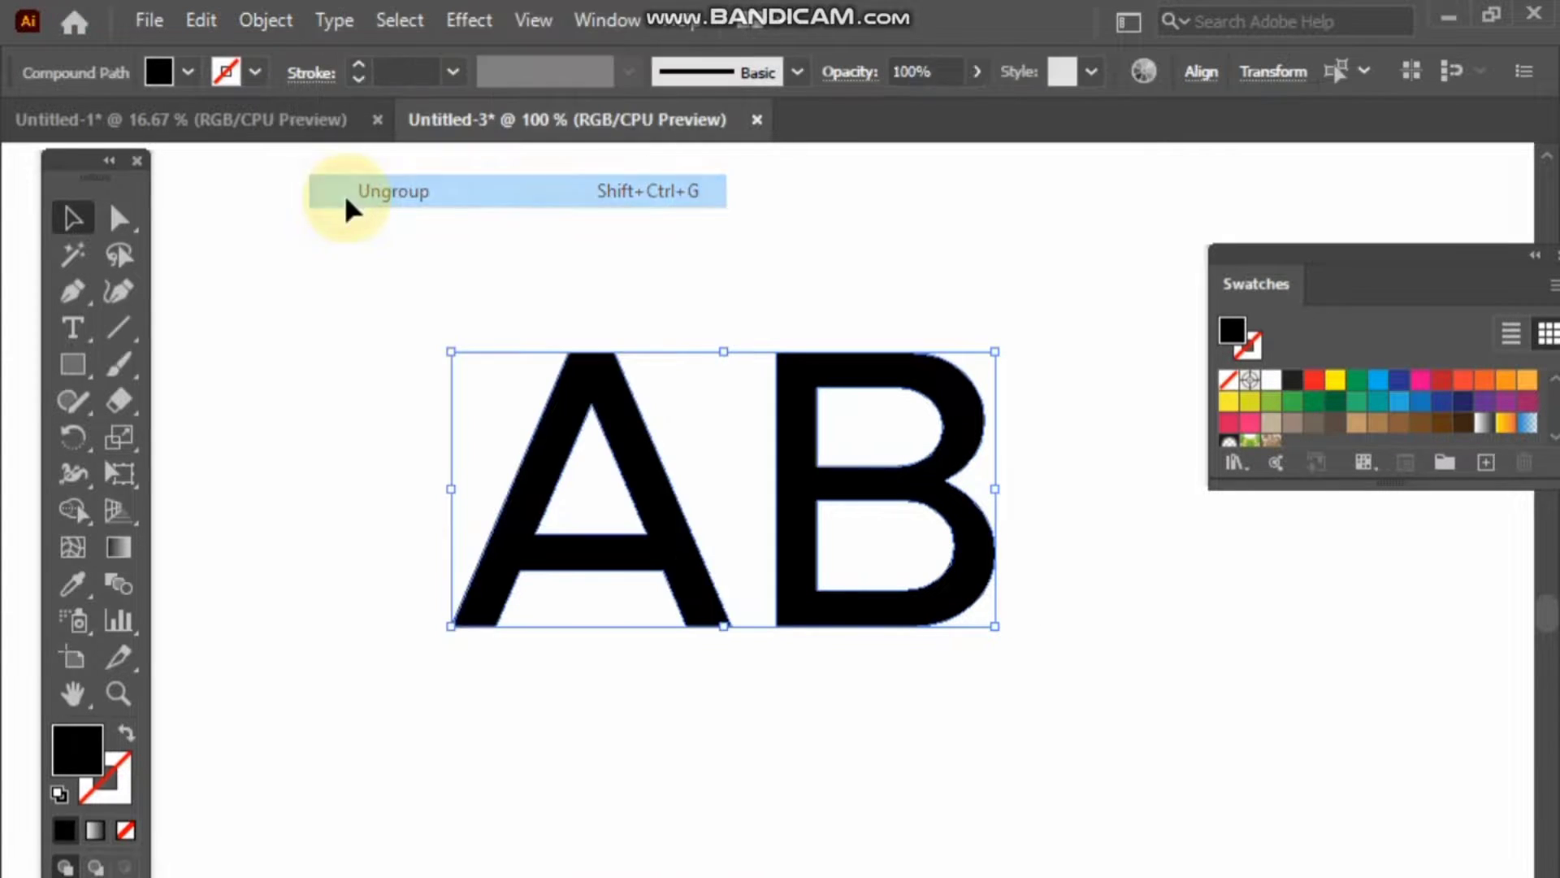
pyautogui.click(819, 717)
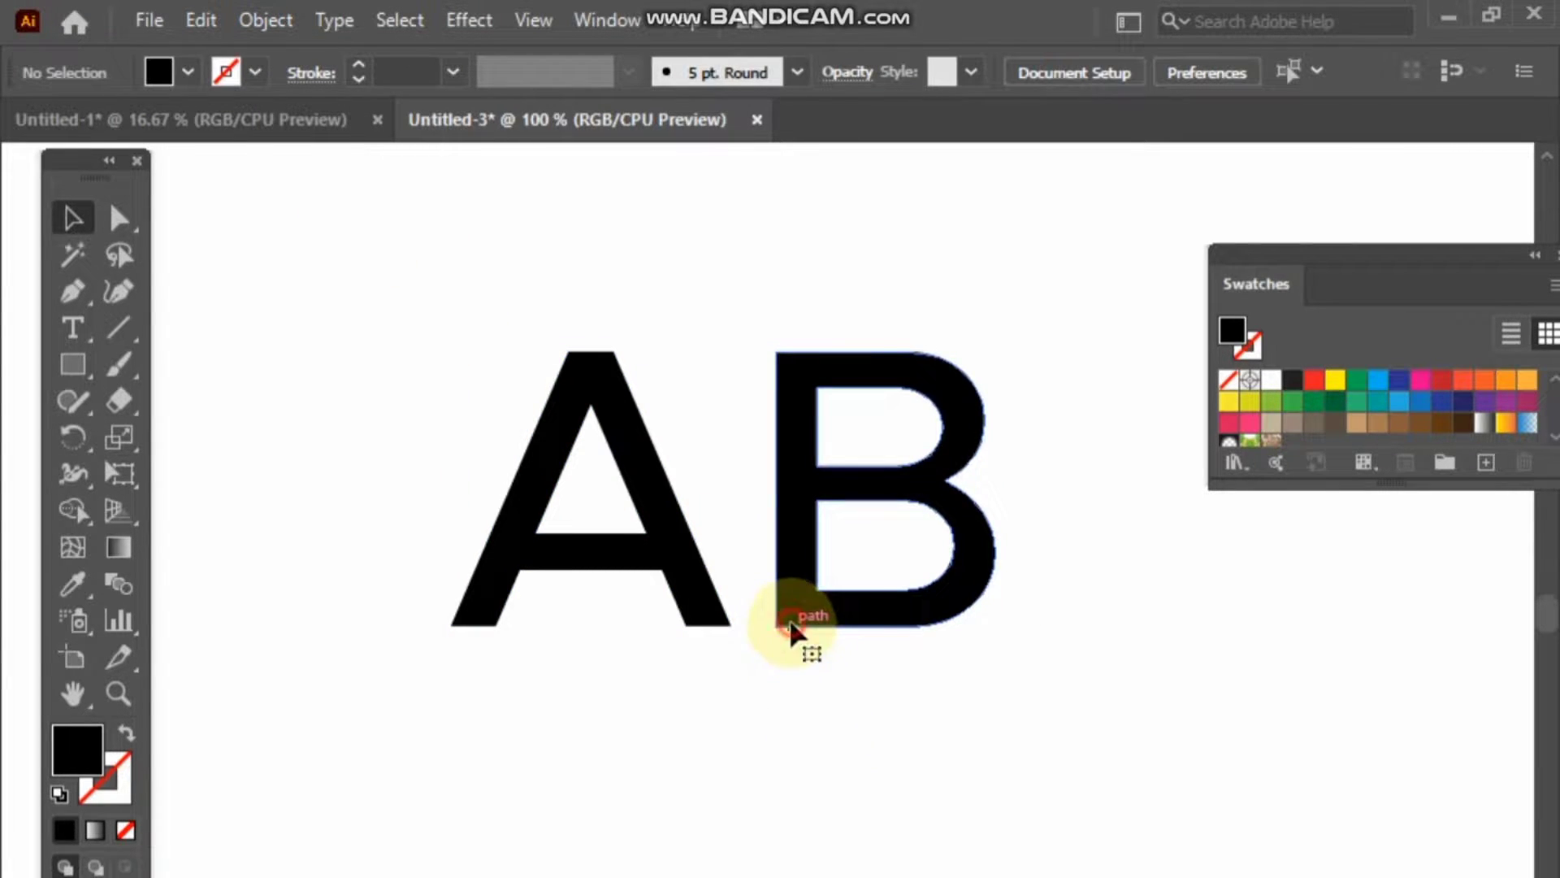
pyautogui.click(793, 629)
pyautogui.click(756, 679)
pyautogui.click(662, 548)
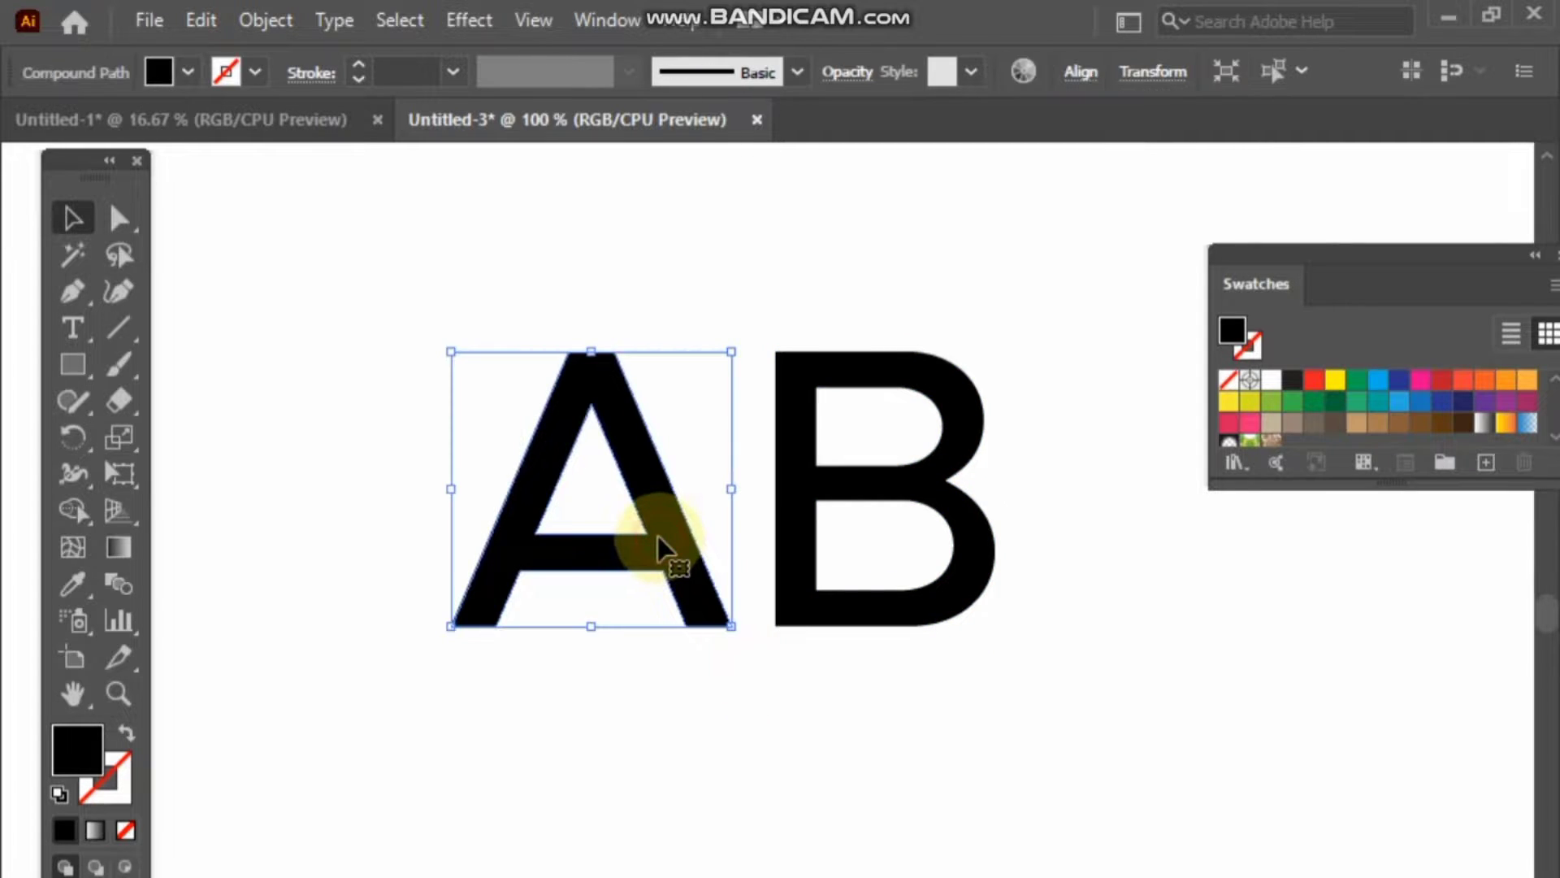
# Step: Draw a closed four-point Pen path around the A's crossbar along its legs' inner edges, and give it a black fill without stroke
pyautogui.scroll(2, 662, 544)
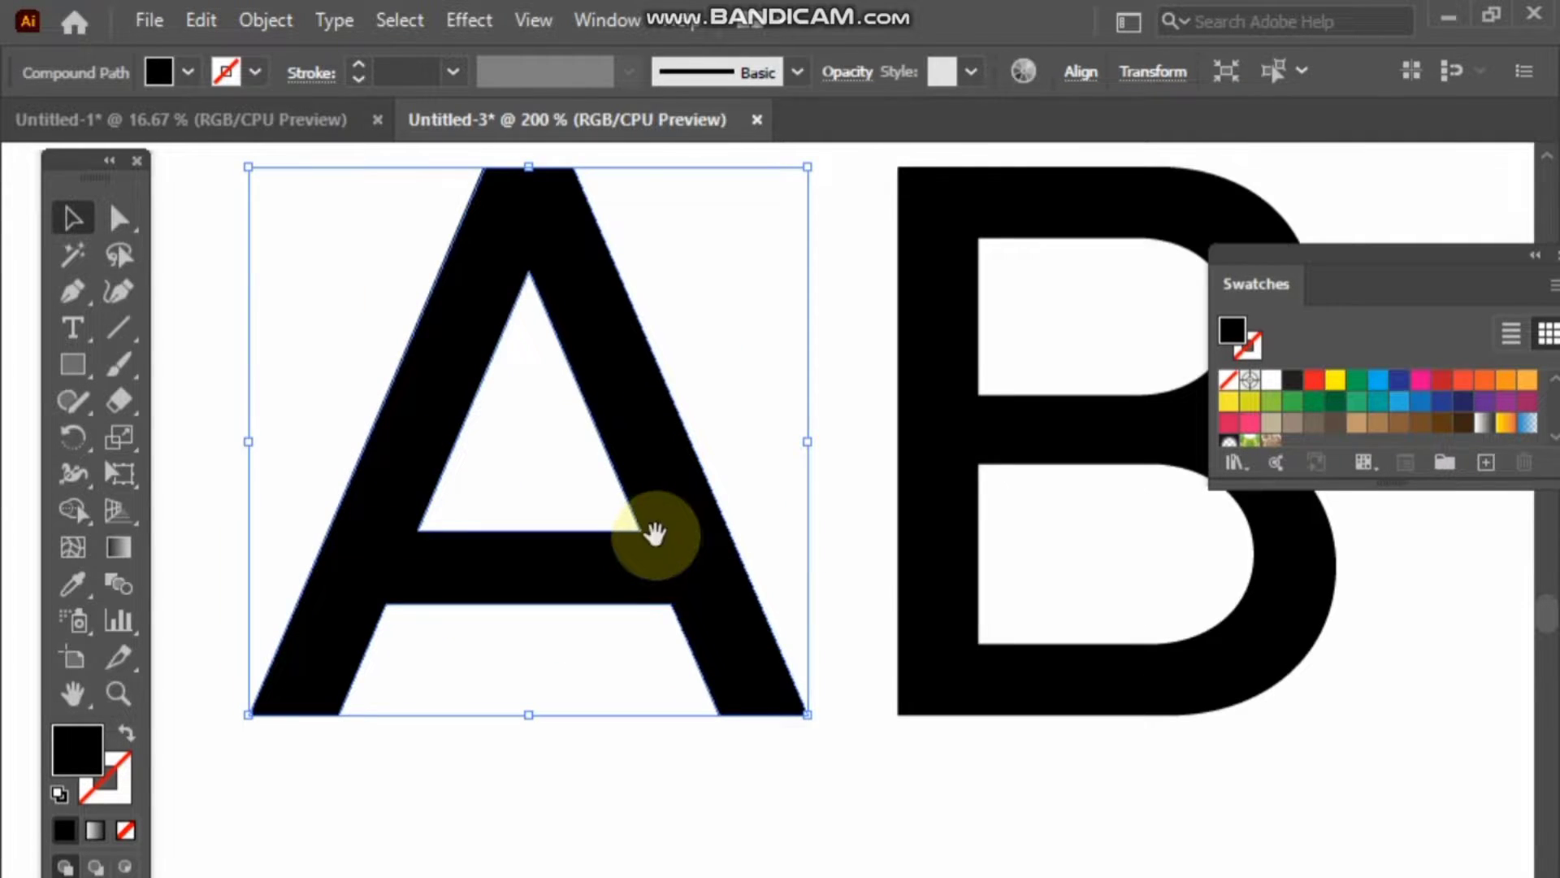
pyautogui.moveTo(655, 533); pyautogui.dragTo(721, 587)
pyautogui.scroll(2, 721, 589)
pyautogui.scroll(-3, 512, 470)
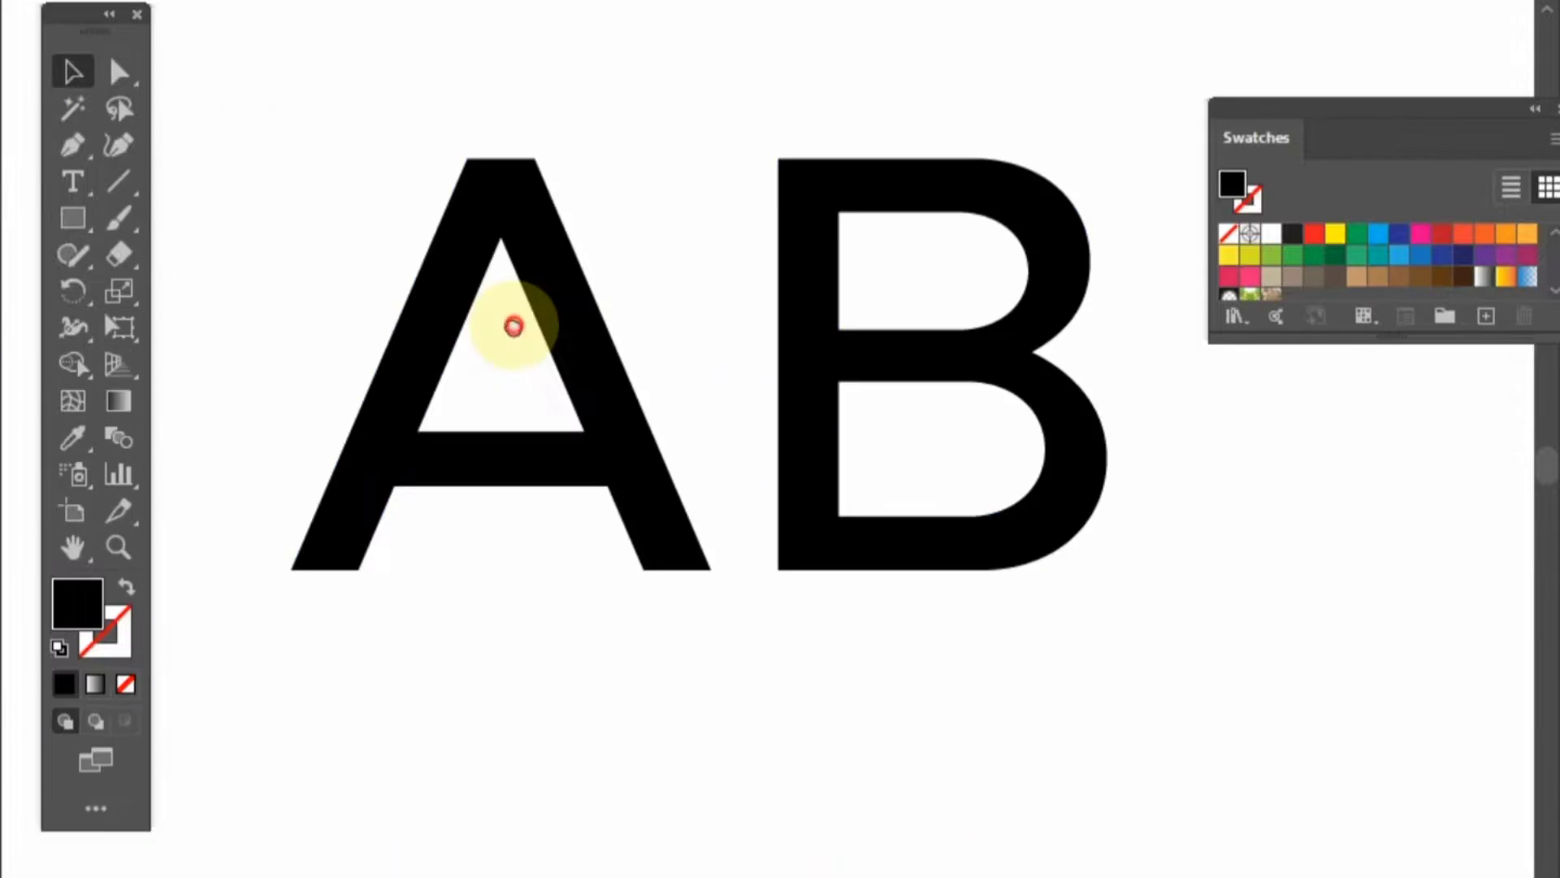
pyautogui.moveTo(512, 470); pyautogui.dragTo(602, 469)
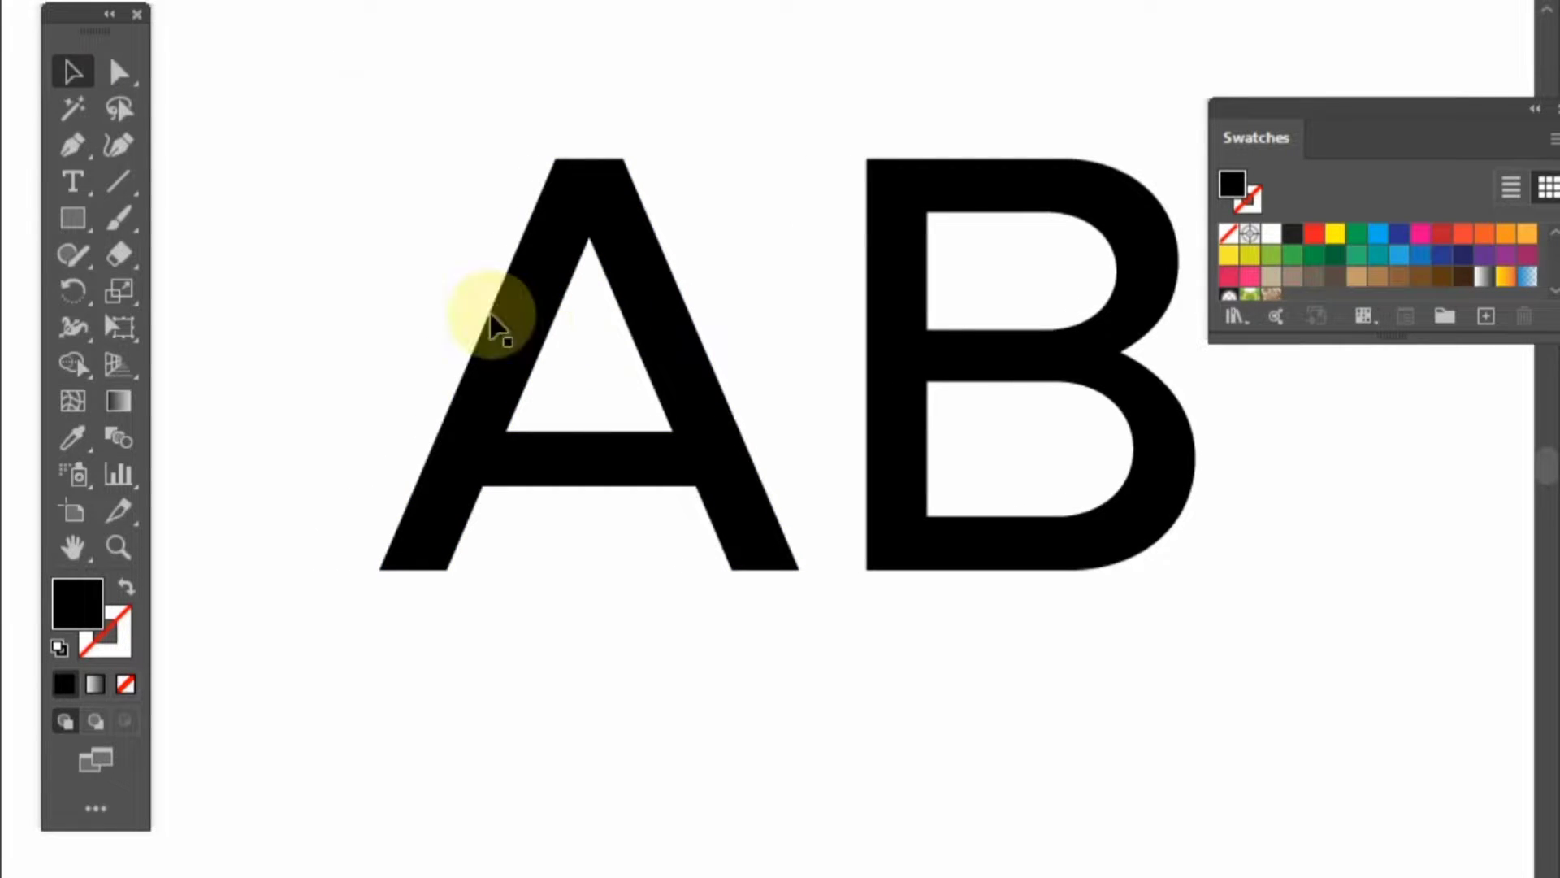
pyautogui.click(73, 154)
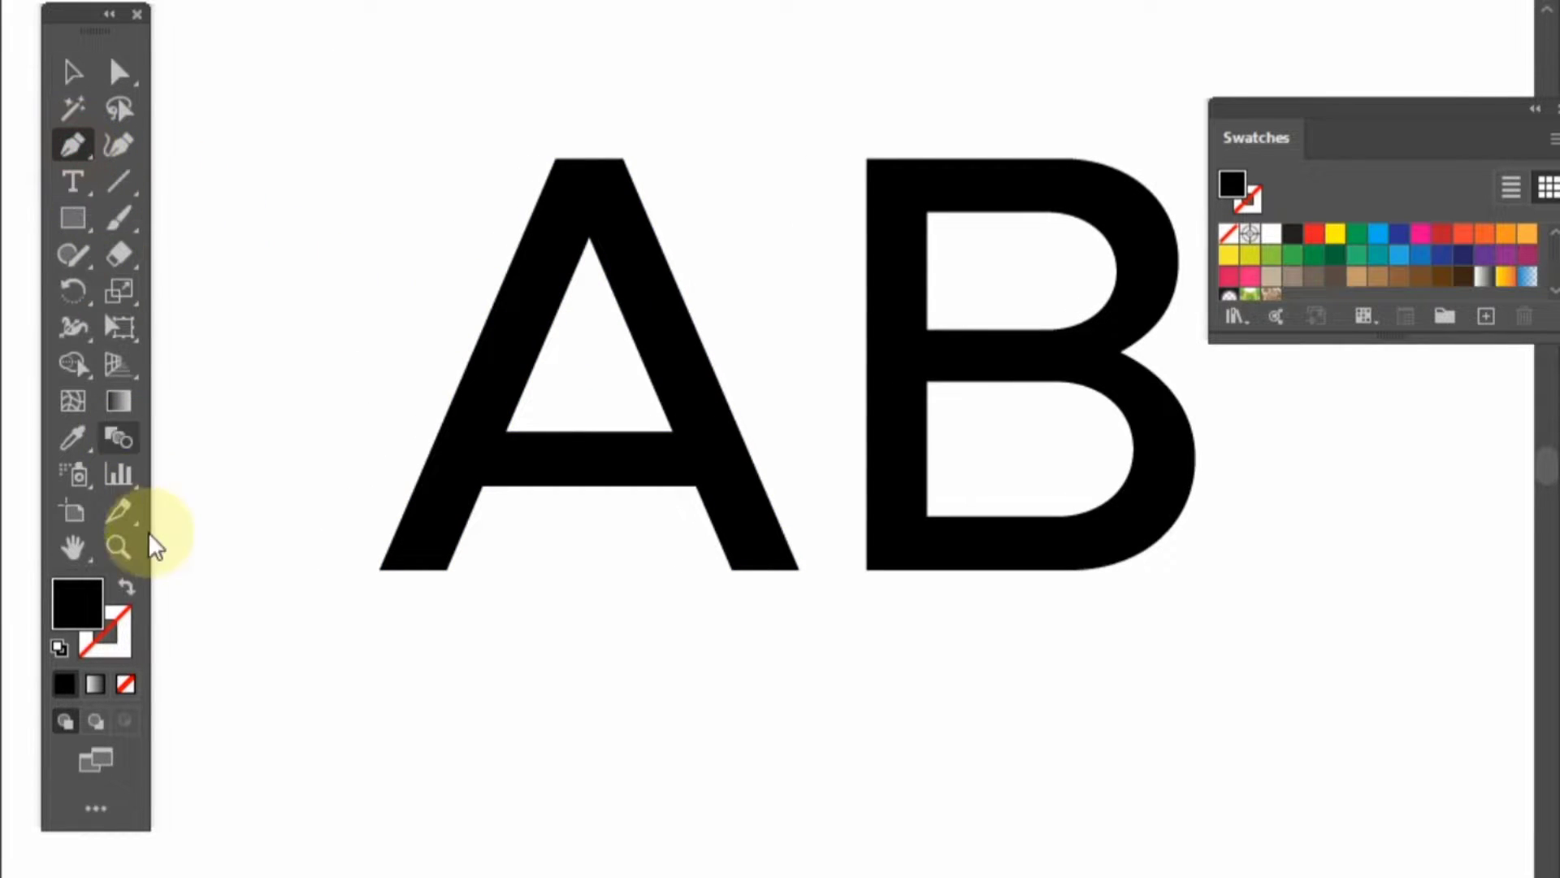
pyautogui.click(130, 585)
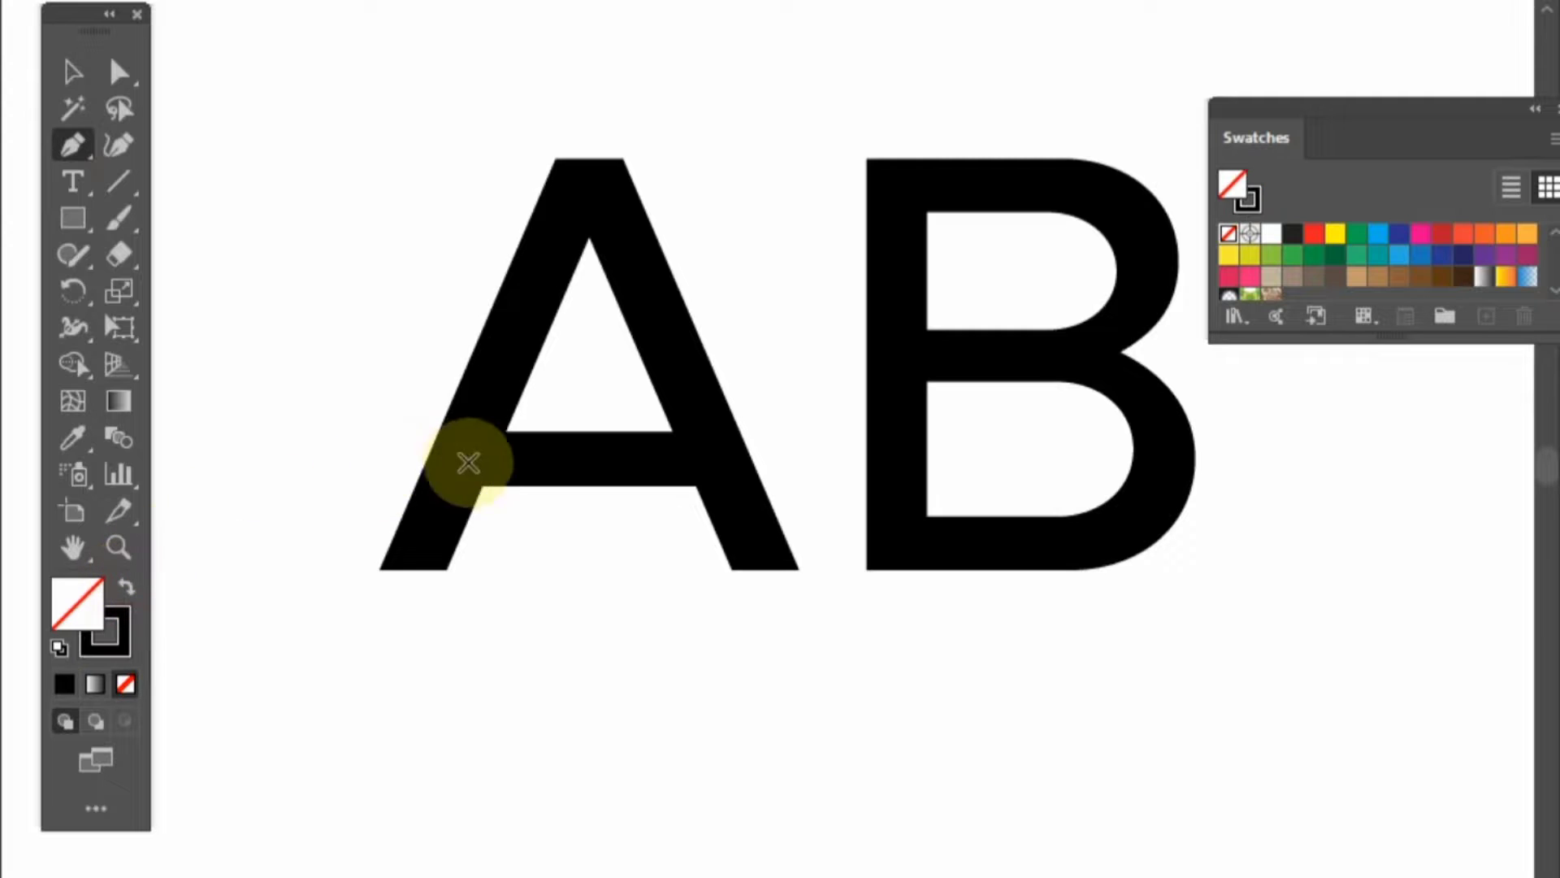
pyautogui.scroll(2, 557, 394)
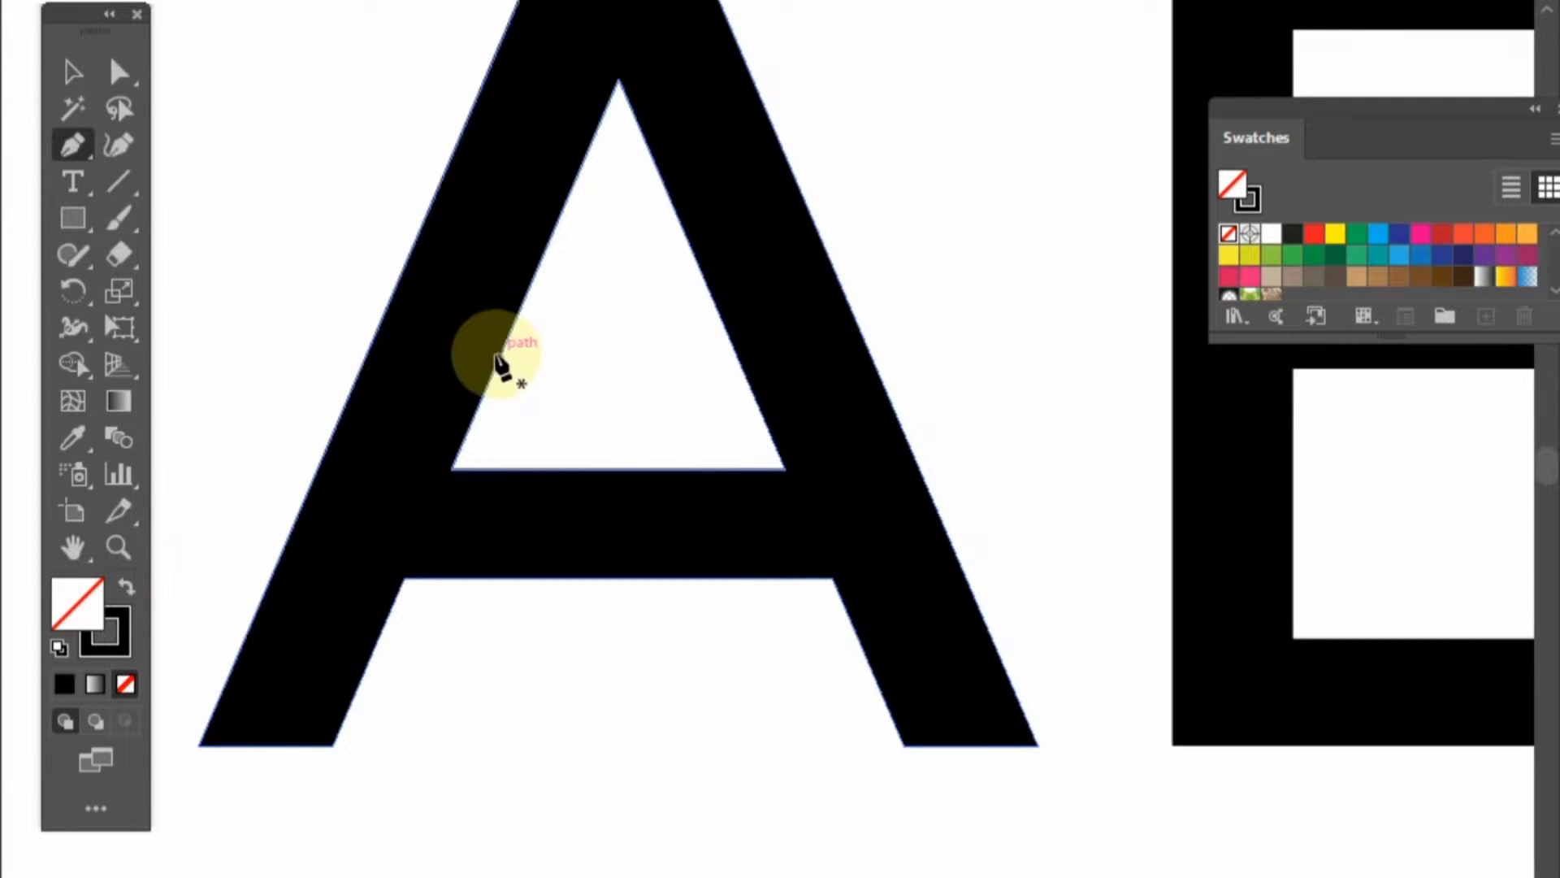
pyautogui.scroll(3, 500, 362)
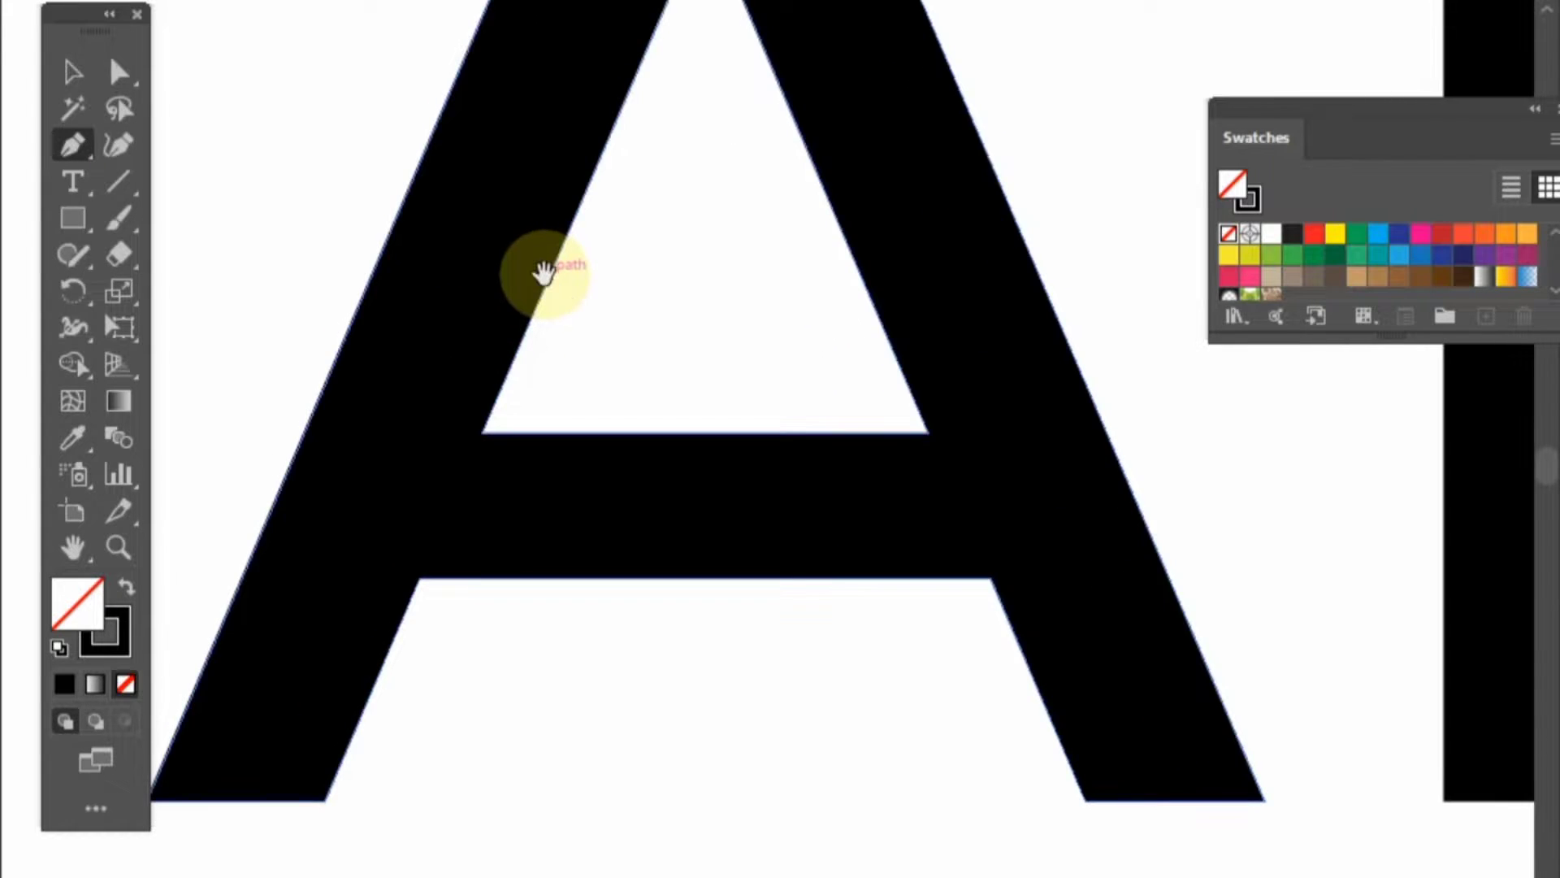
pyautogui.moveTo(546, 252); pyautogui.dragTo(551, 213)
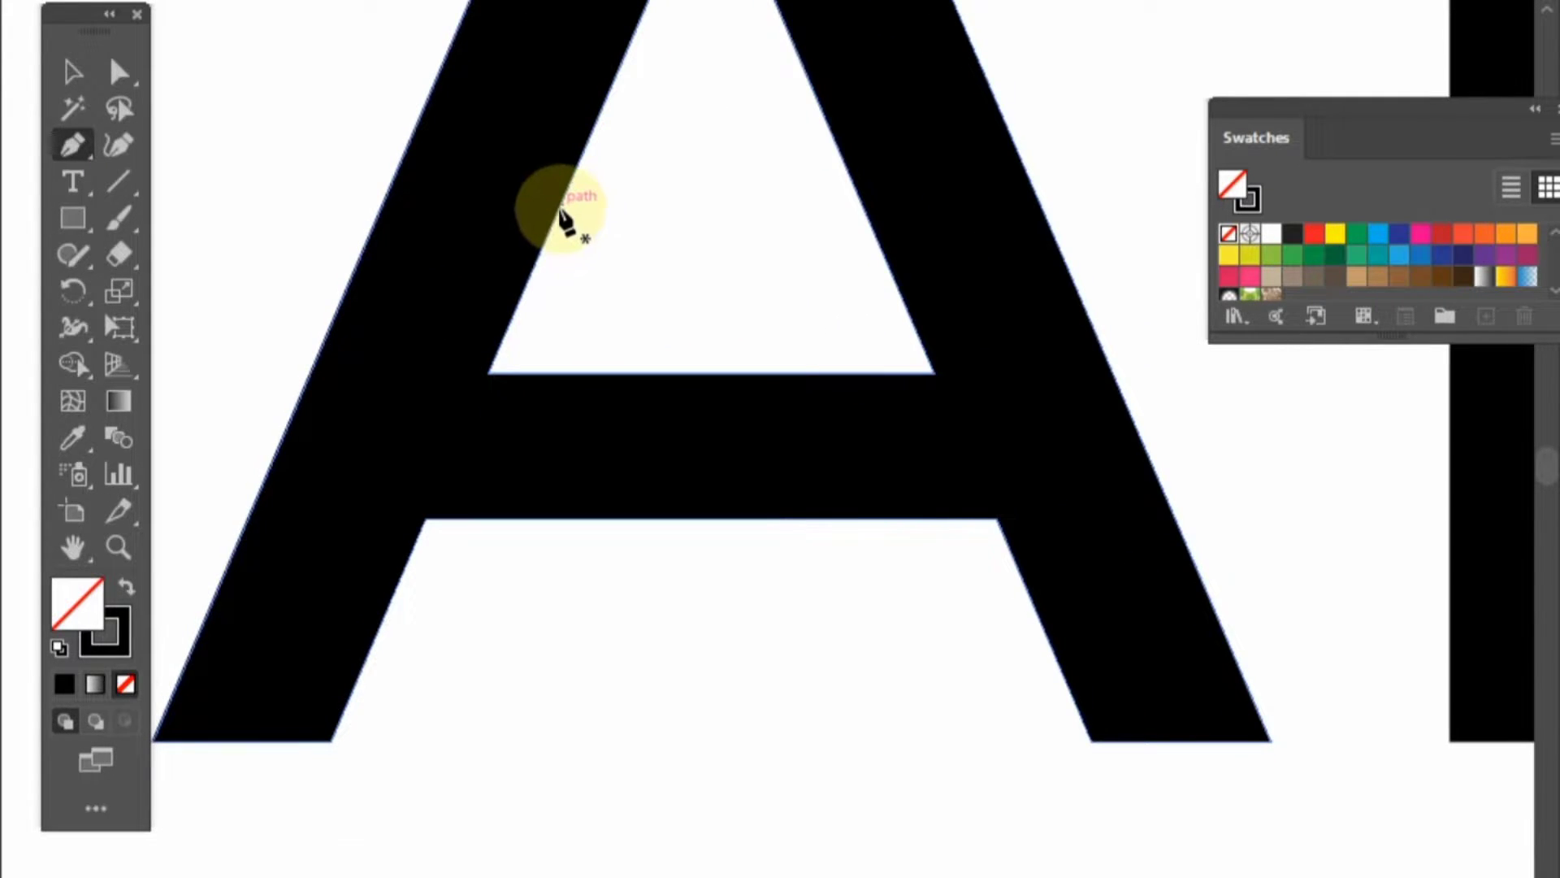
pyautogui.click(558, 210)
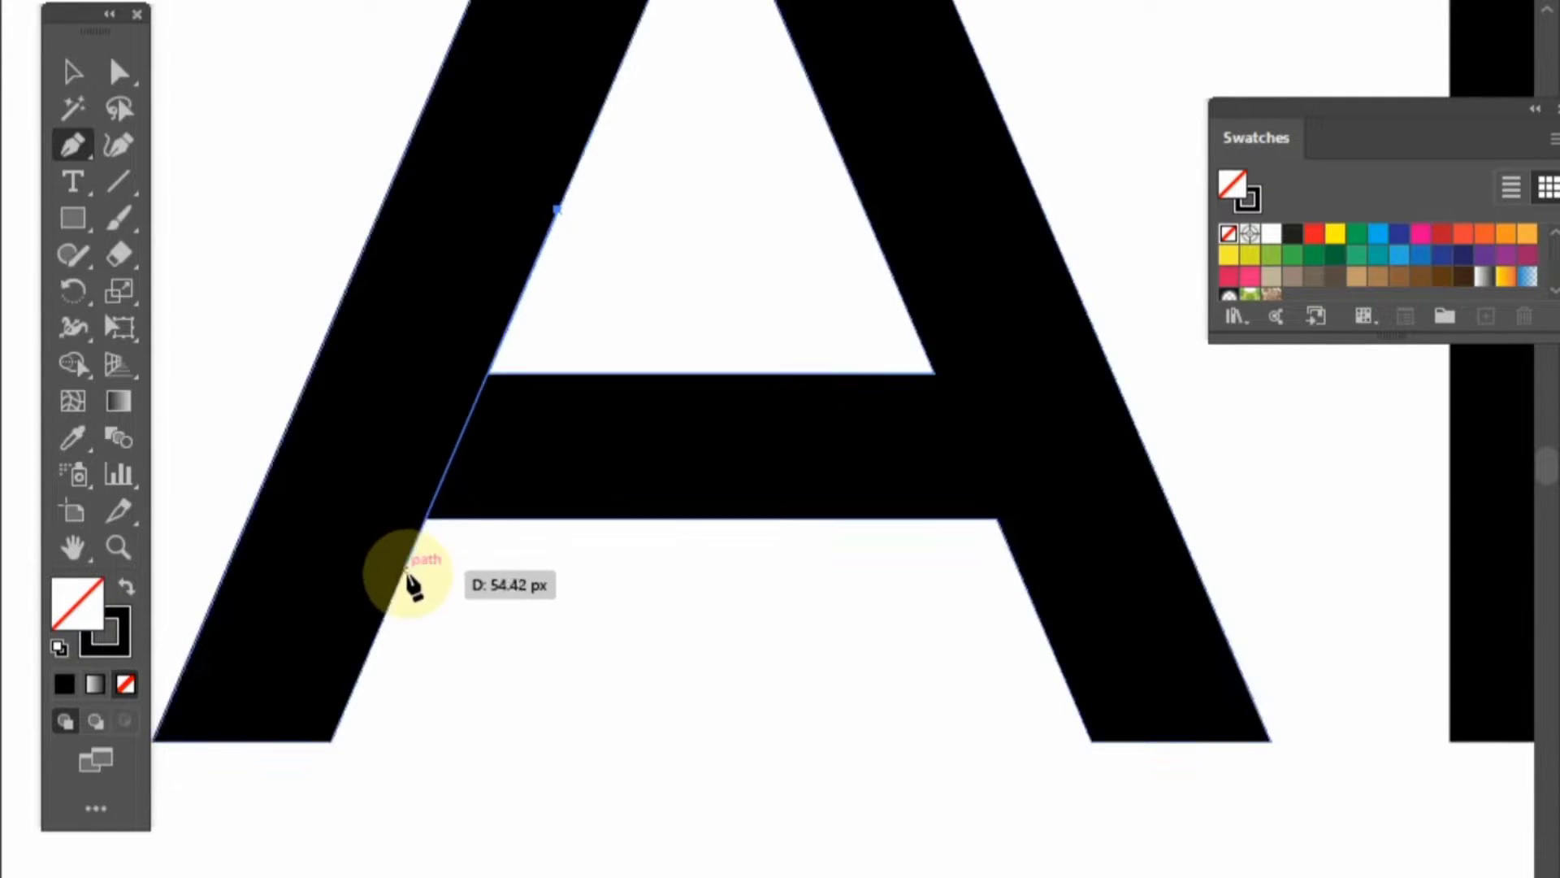
pyautogui.click(402, 571)
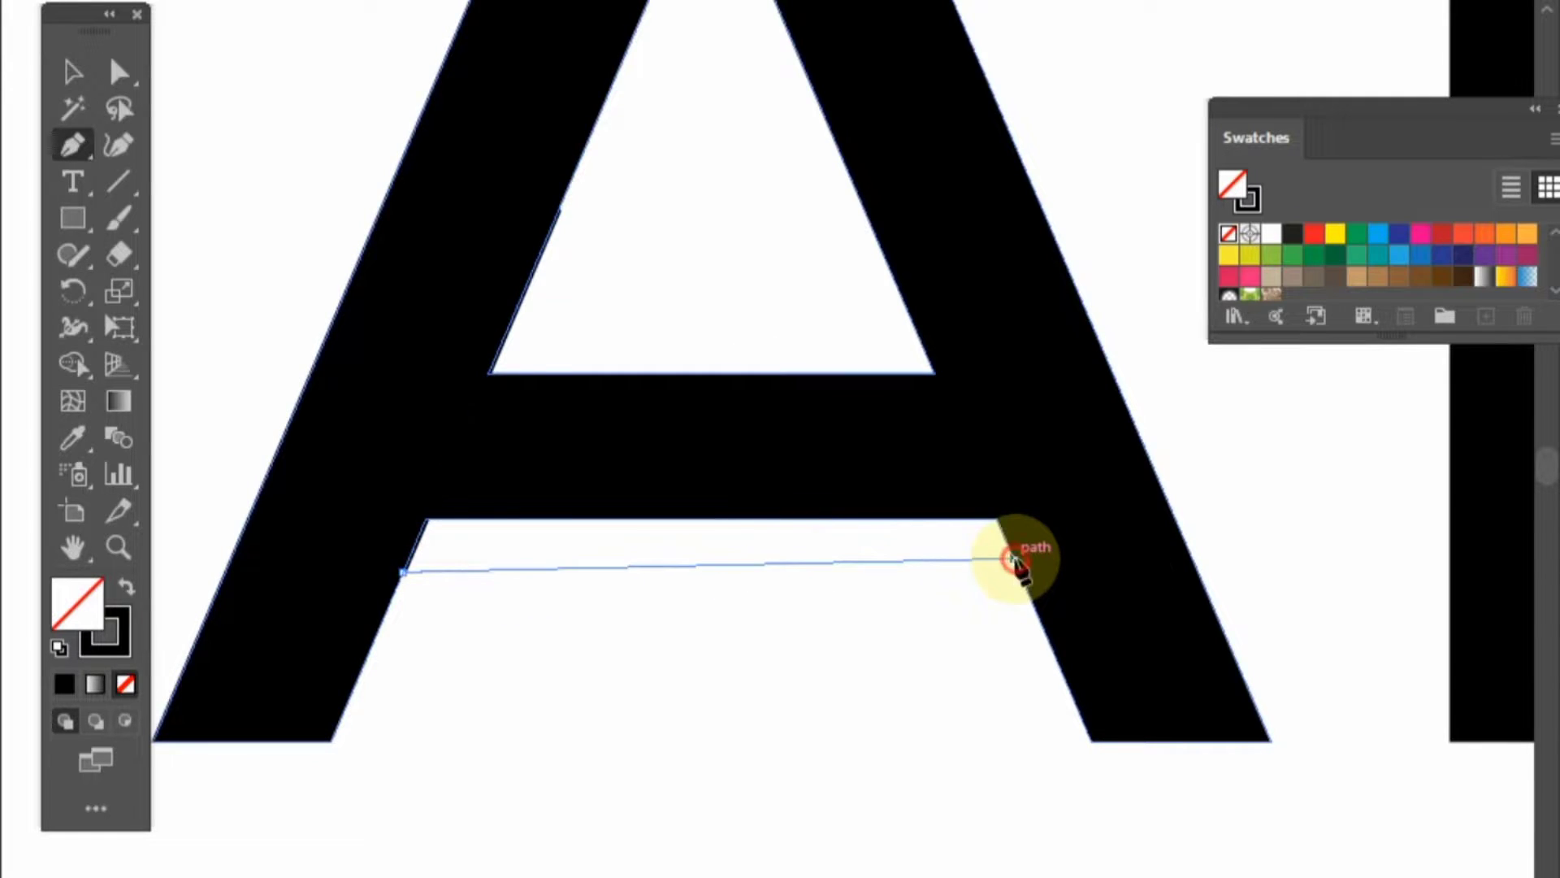
pyautogui.click(1013, 557)
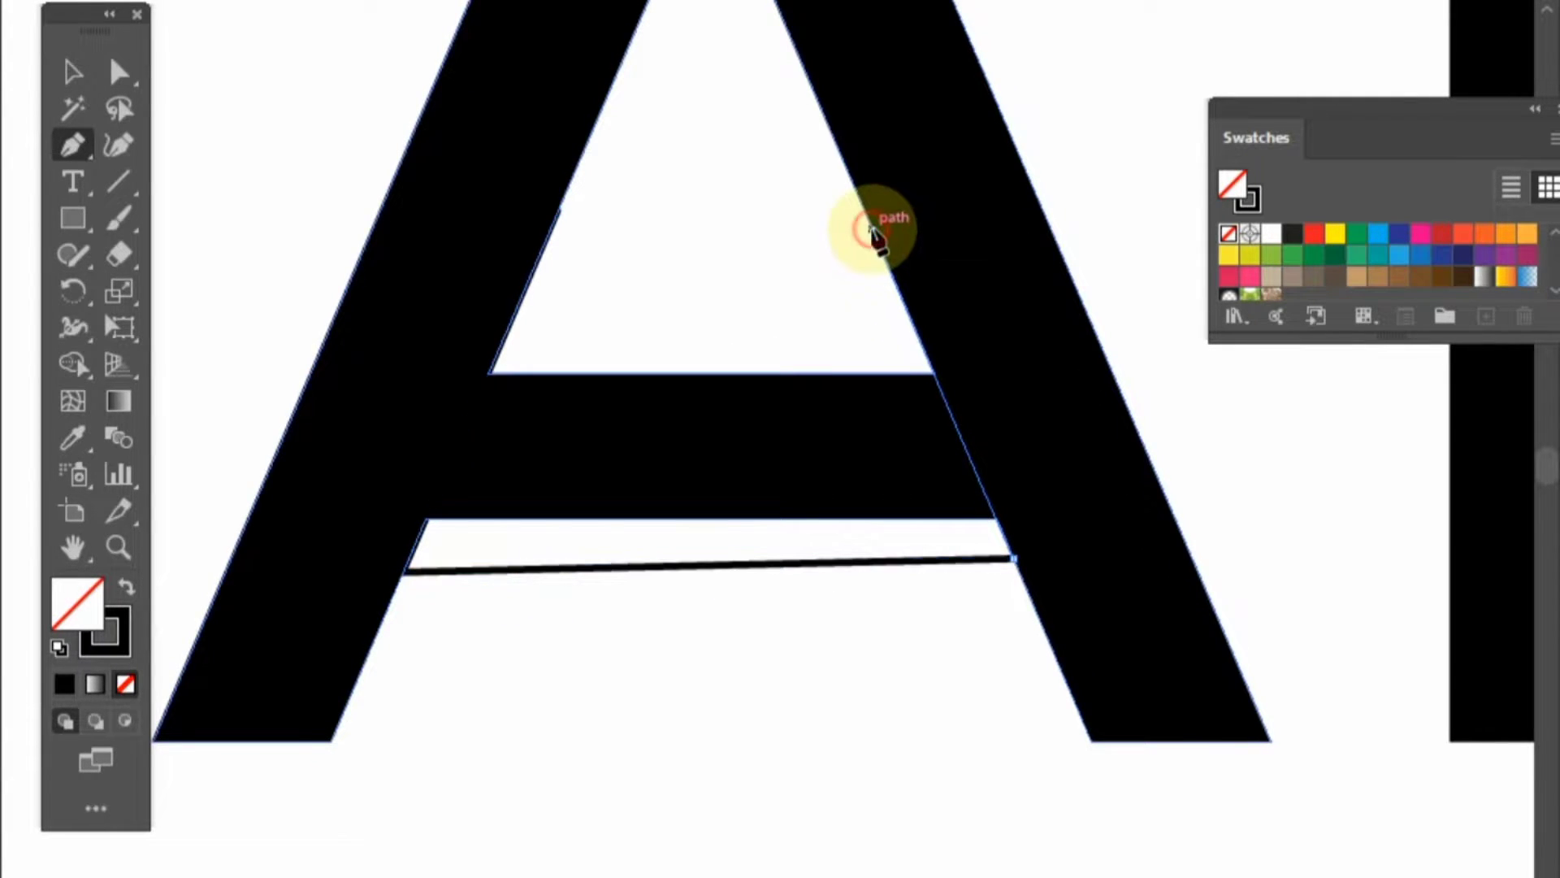
pyautogui.click(871, 229)
pyautogui.click(557, 209)
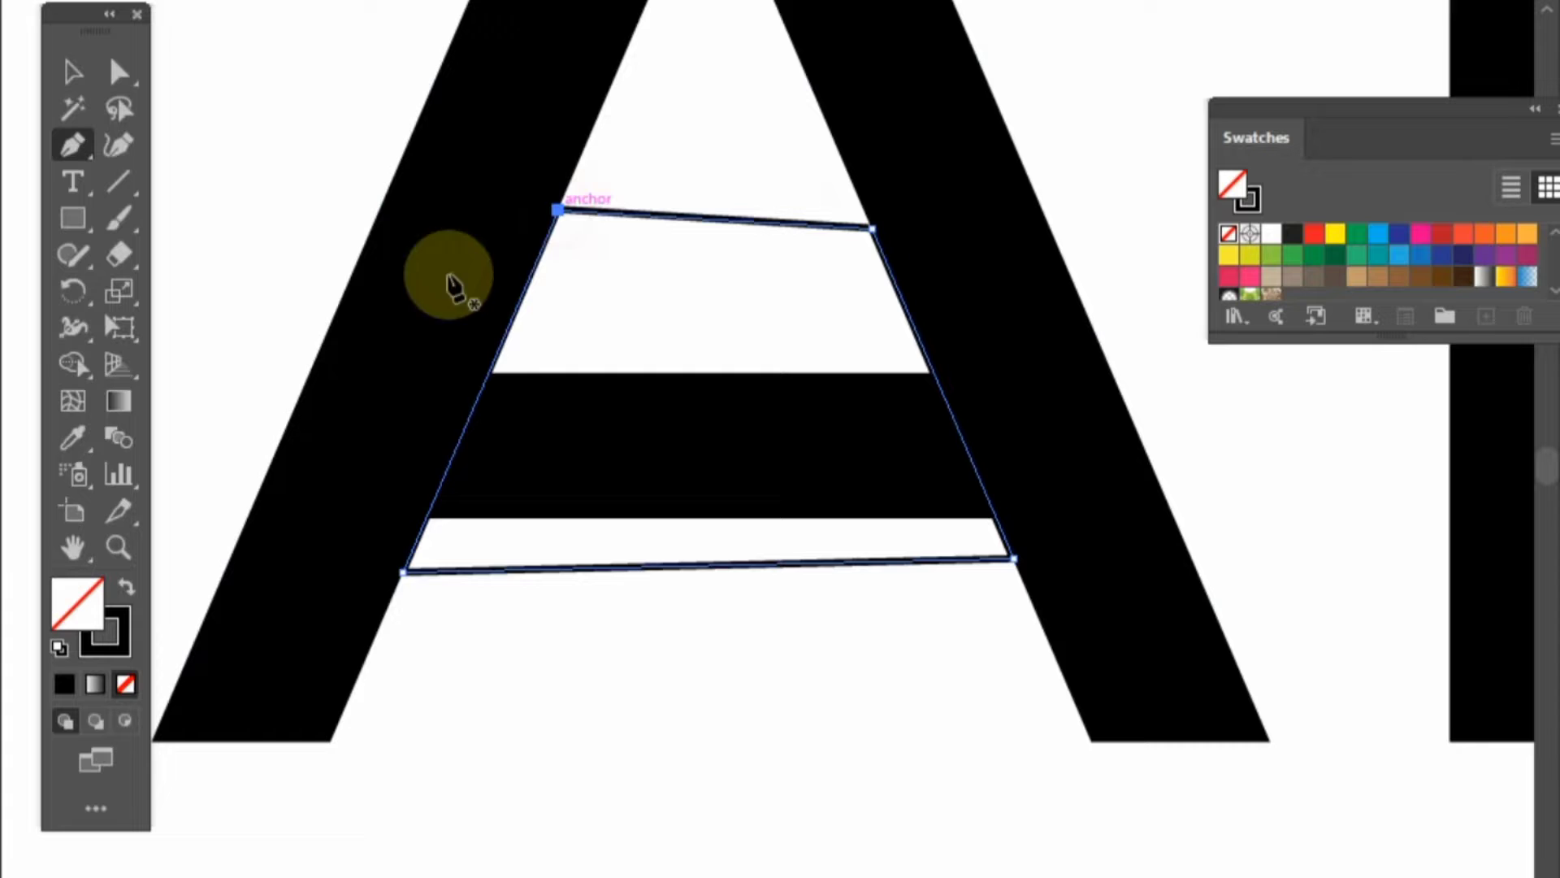
pyautogui.click(126, 586)
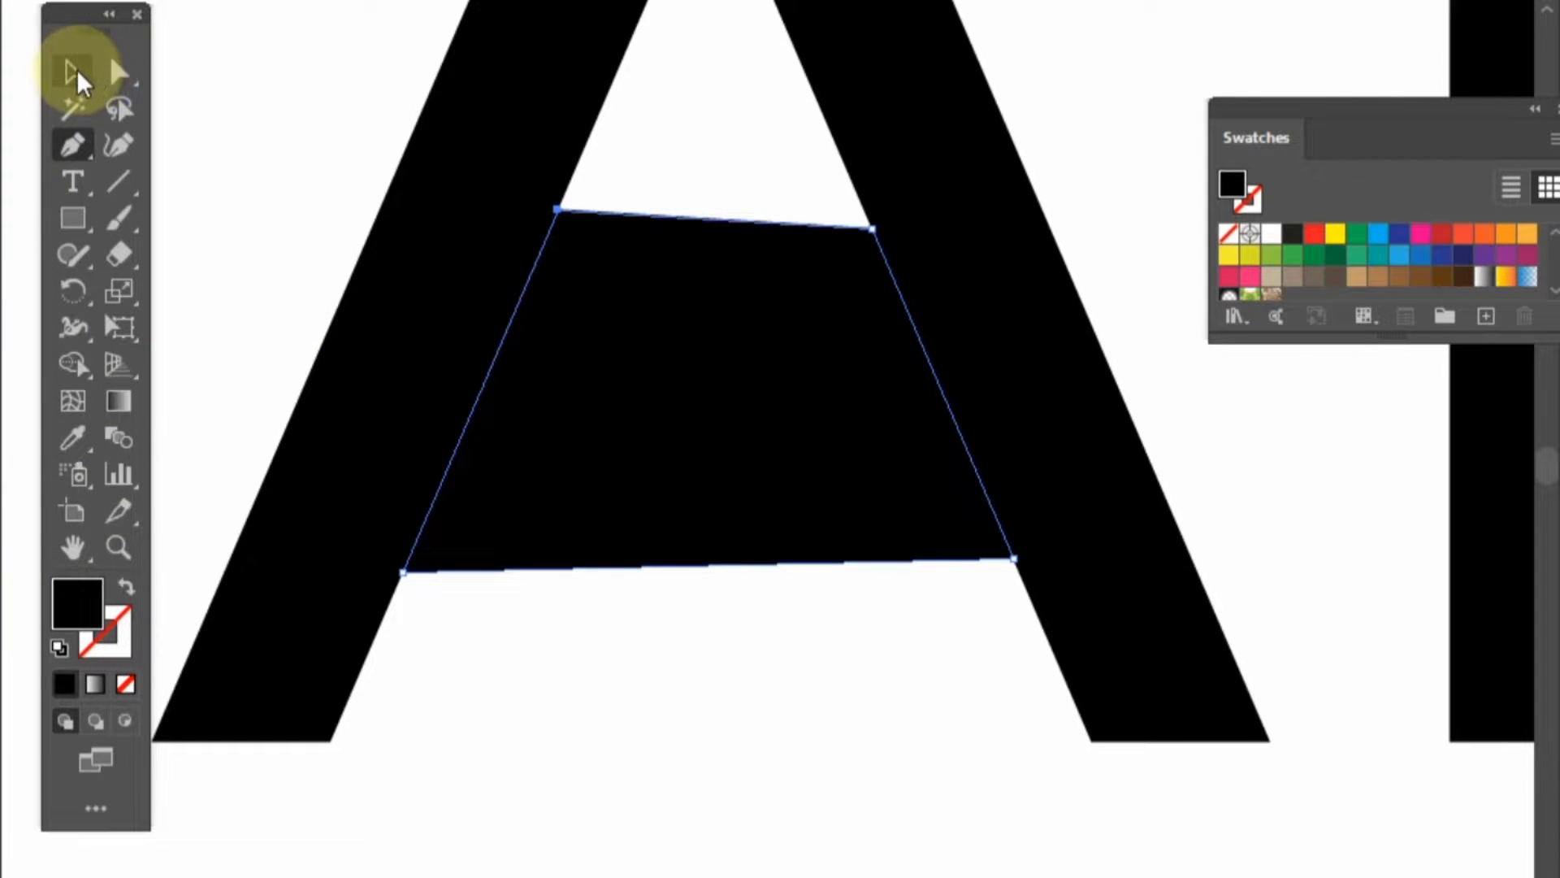
# Step: Remove the A's crossbar and the overlapping four-point shape with the Shape Builder tool, keeping only the two legs
pyautogui.click(73, 72)
pyautogui.moveTo(265, 77); pyautogui.dragTo(1031, 690)
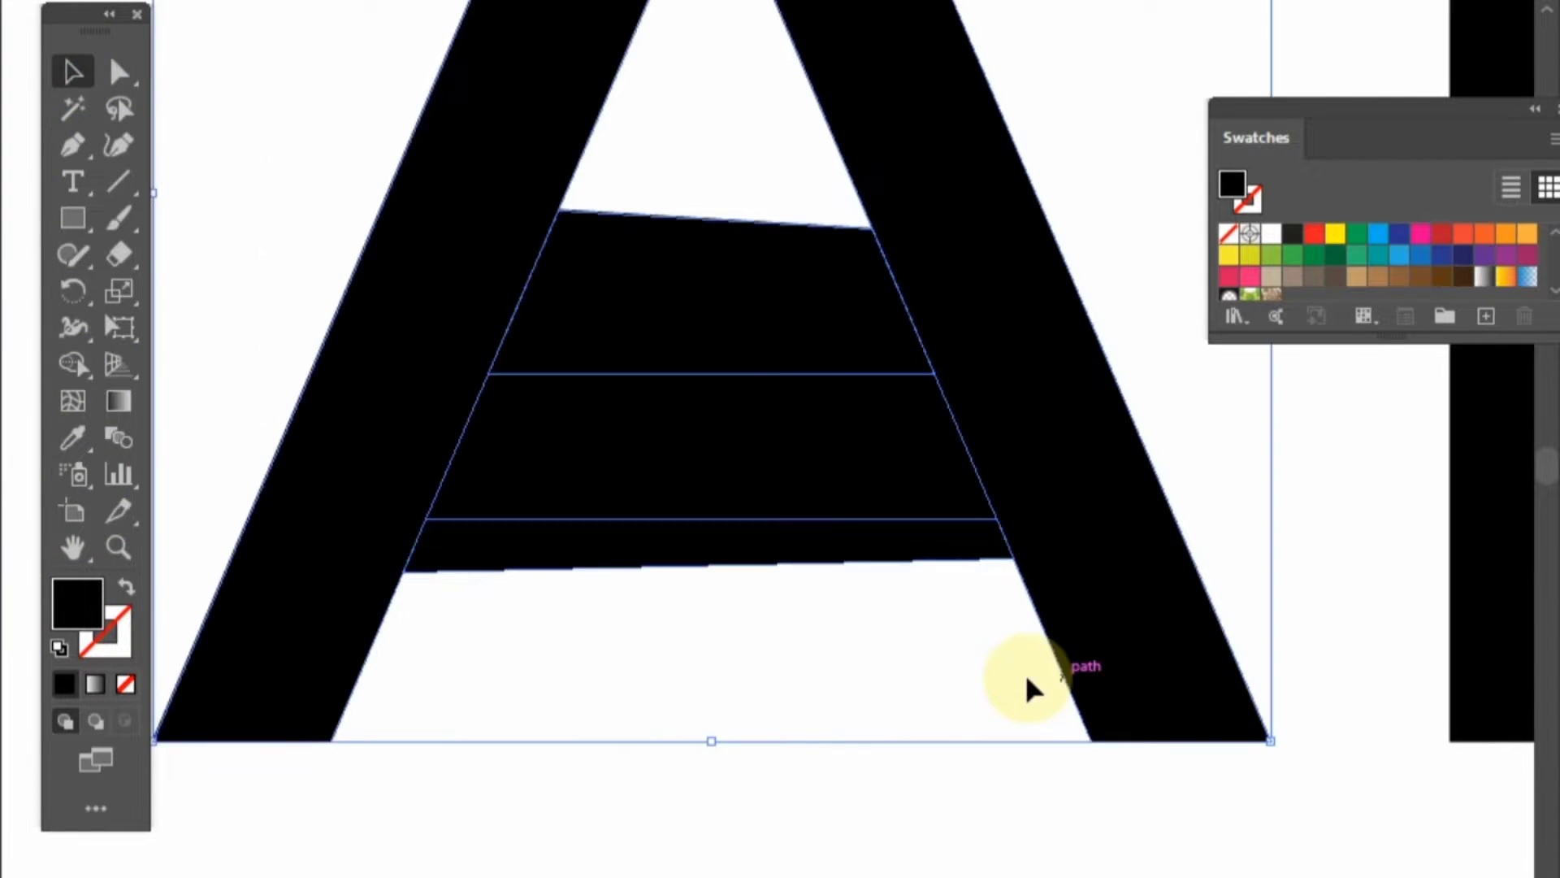
pyautogui.click(71, 364)
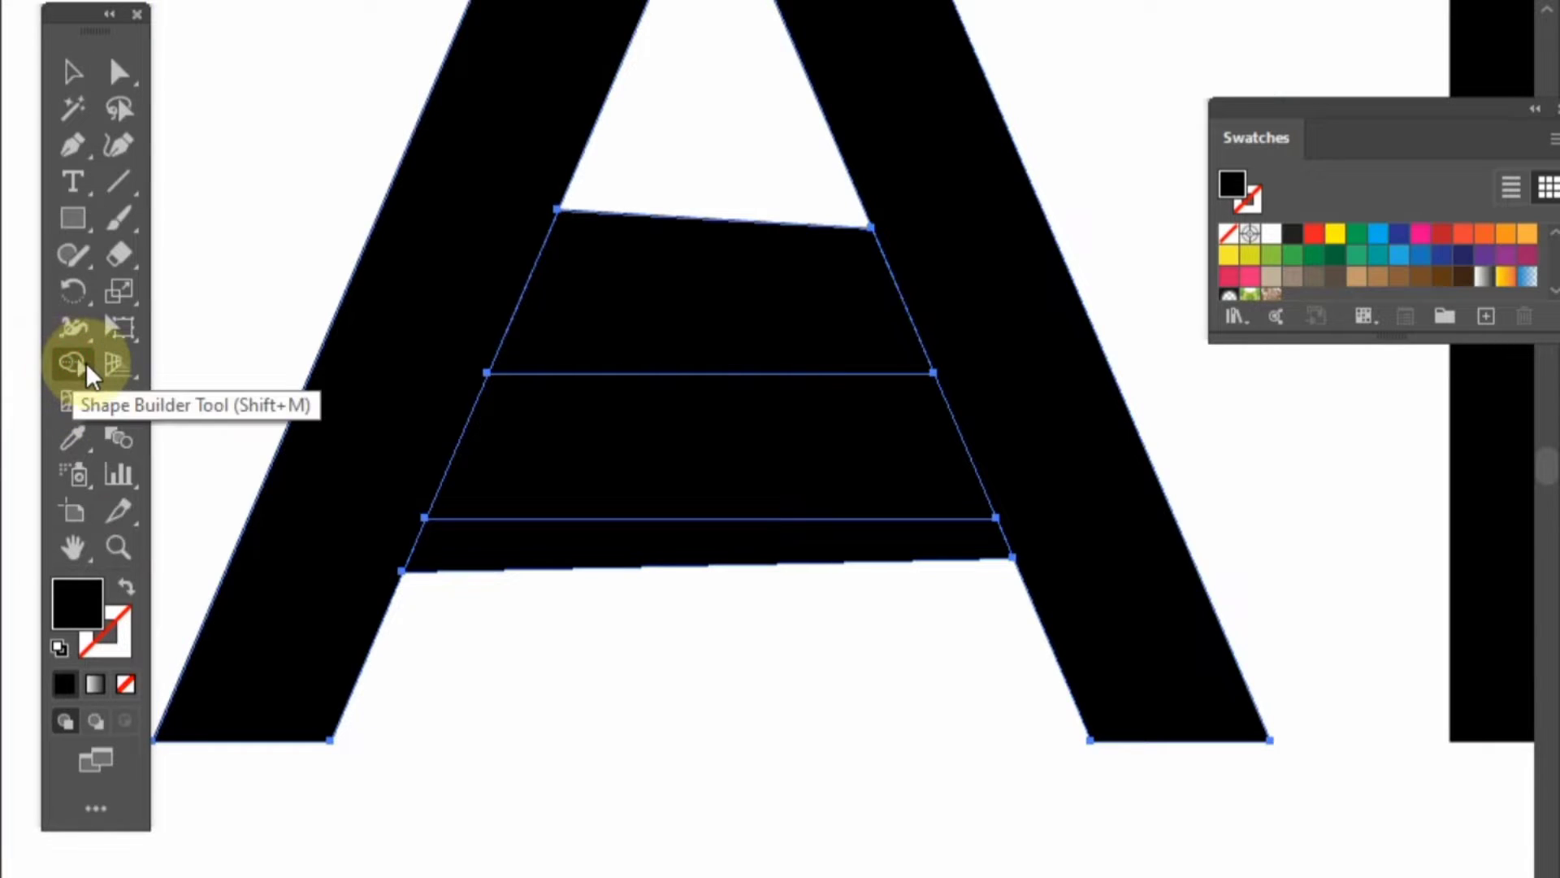
pyautogui.keyDown('alt'); pyautogui.click(668, 333); pyautogui.keyUp('alt')
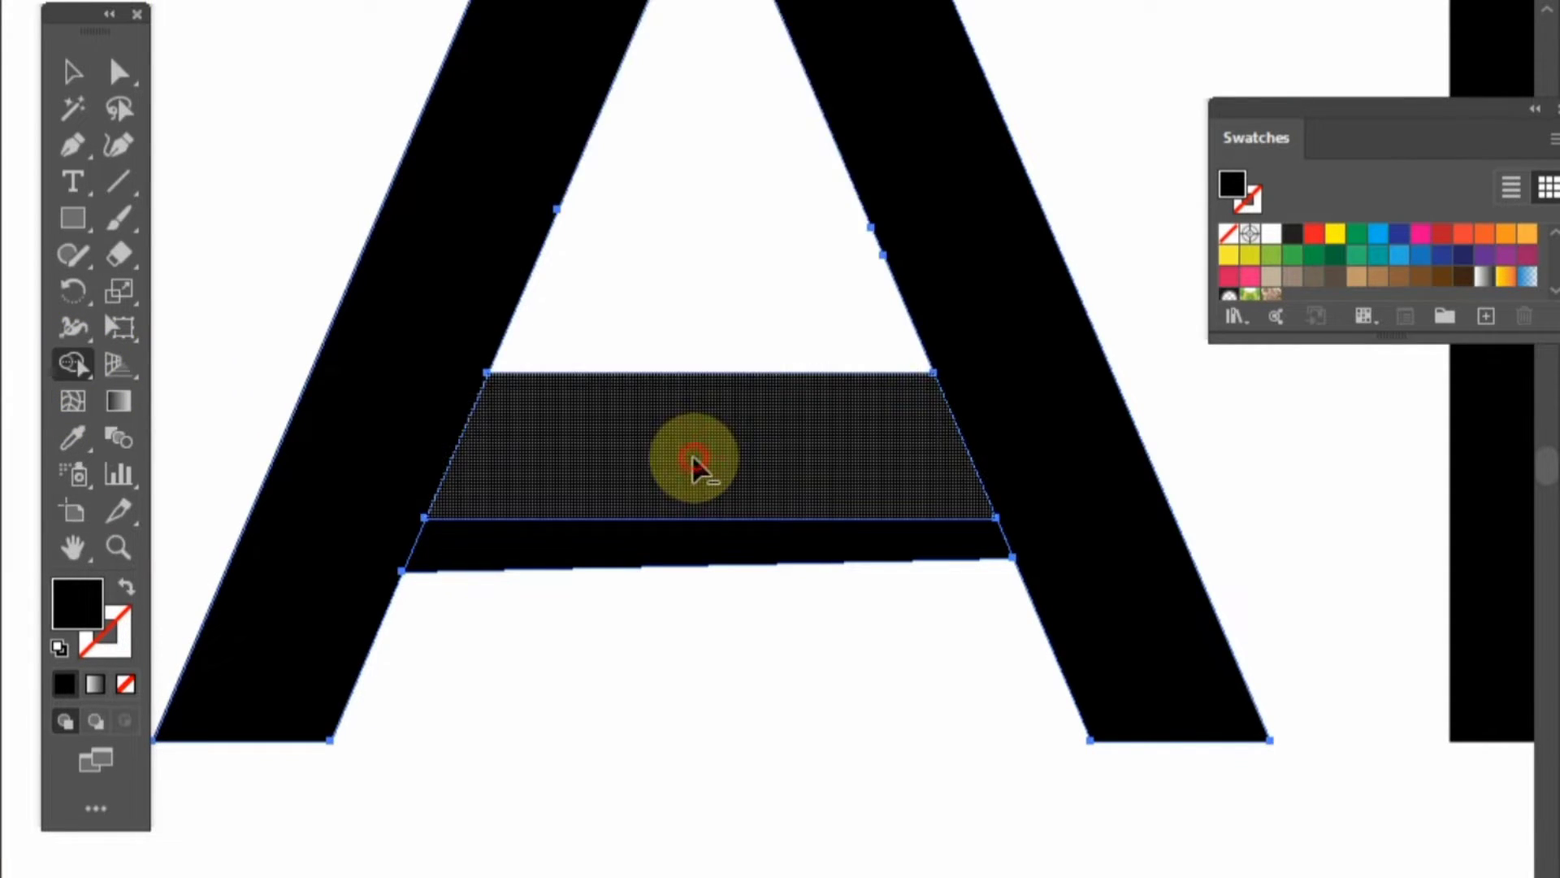
pyautogui.keyDown('alt'); pyautogui.click(693, 462); pyautogui.keyUp('alt')
pyautogui.keyDown('alt'); pyautogui.click(724, 548); pyautogui.keyUp('alt')
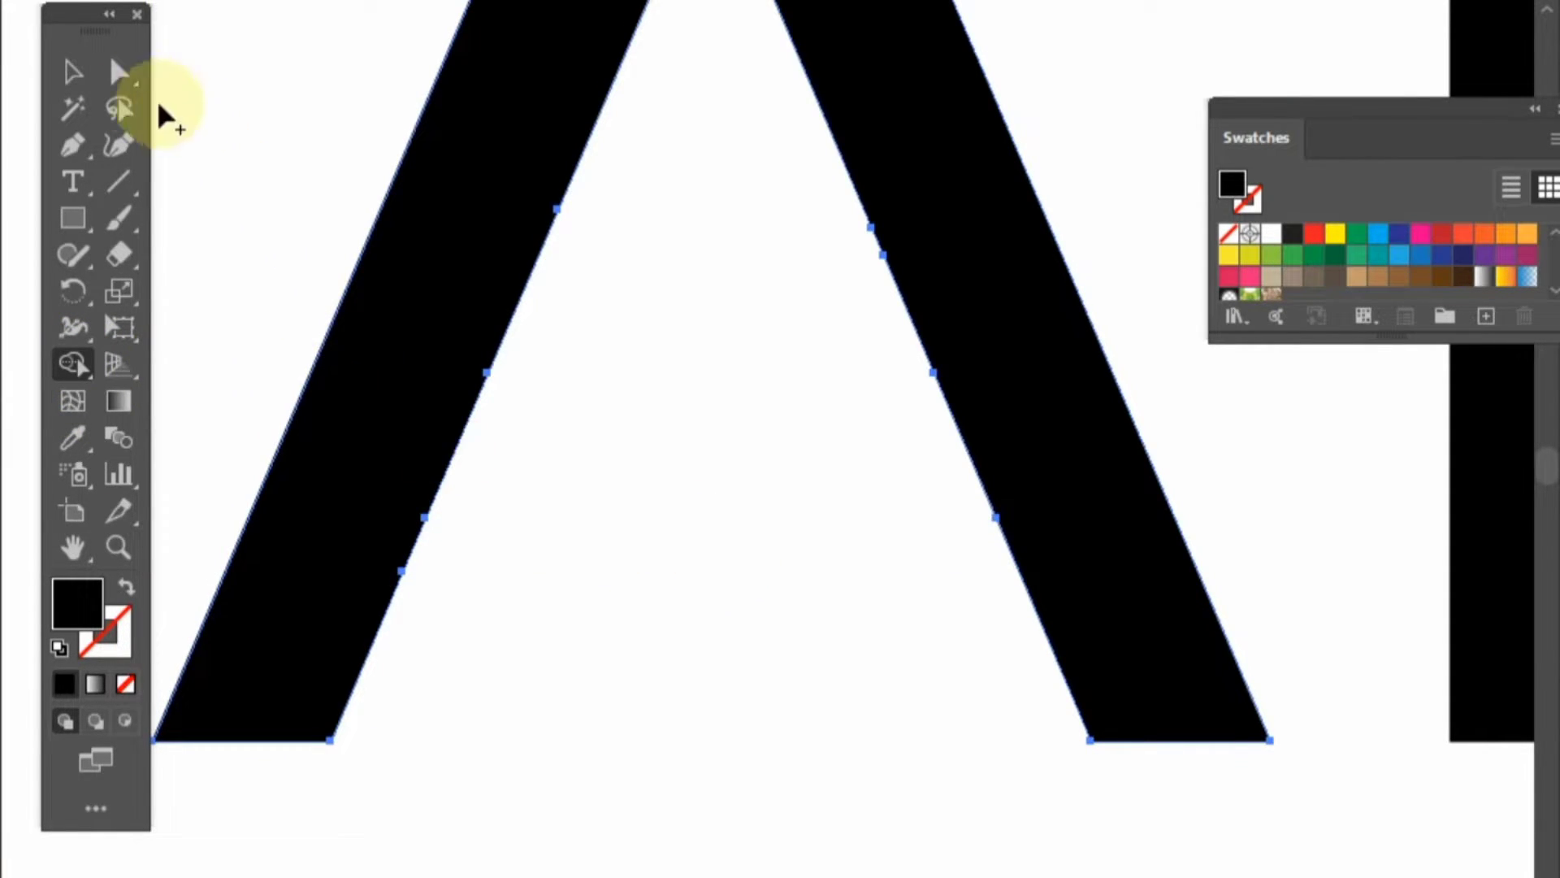
pyautogui.click(72, 71)
pyautogui.click(272, 70)
# Step: Draw a flat black rectangle across the foot of the A's right leg, with its lower edge on the baseline
pyautogui.scroll(-3, 687, 232)
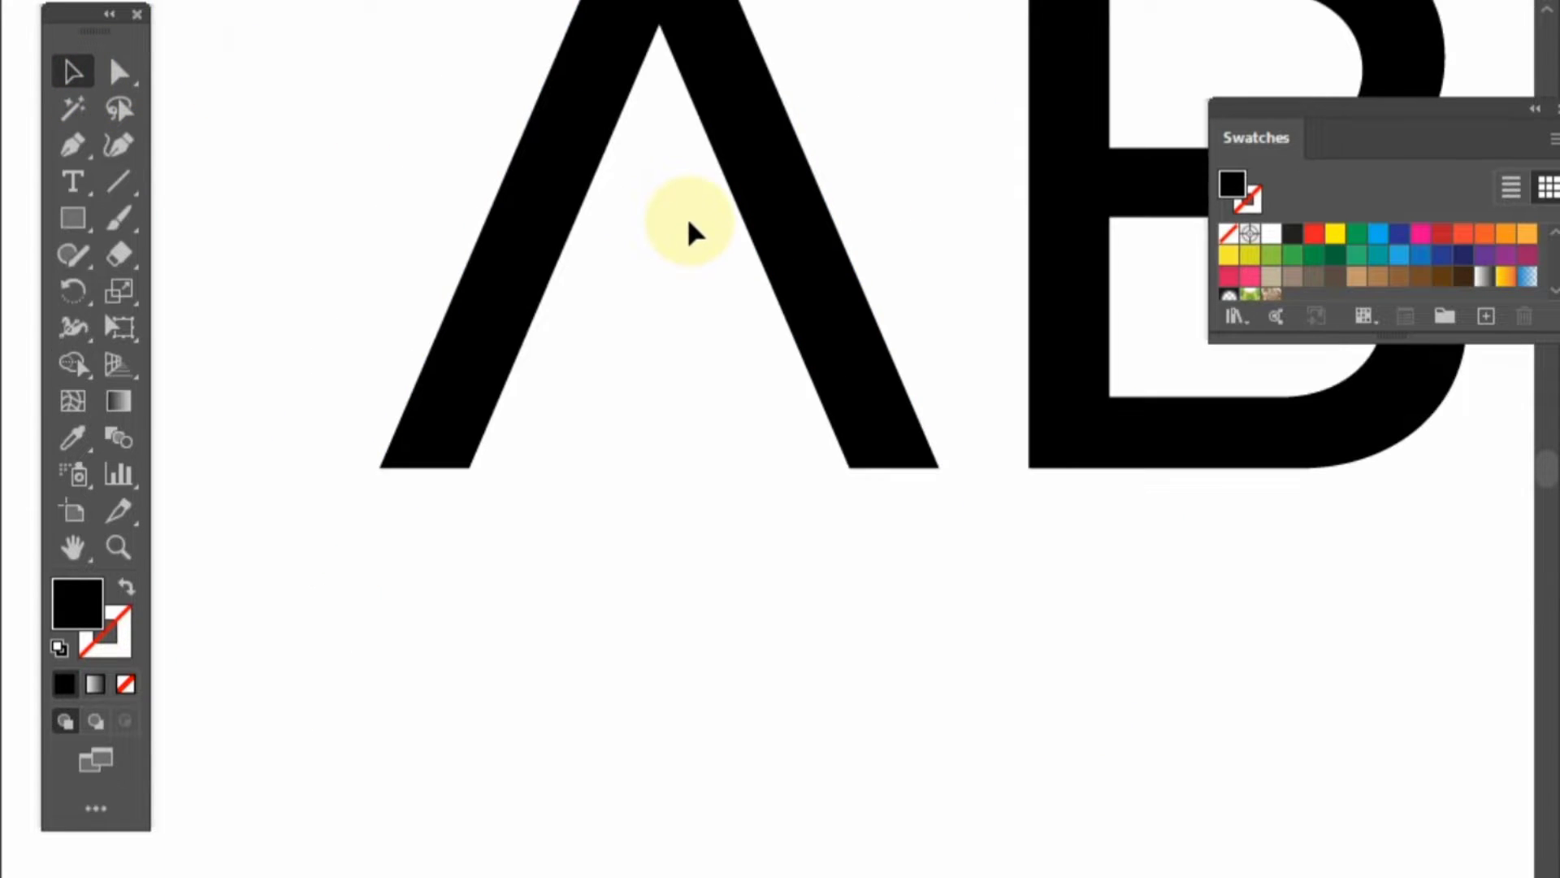
pyautogui.scroll(3, 686, 232)
pyautogui.hscroll(3, 637, 347)
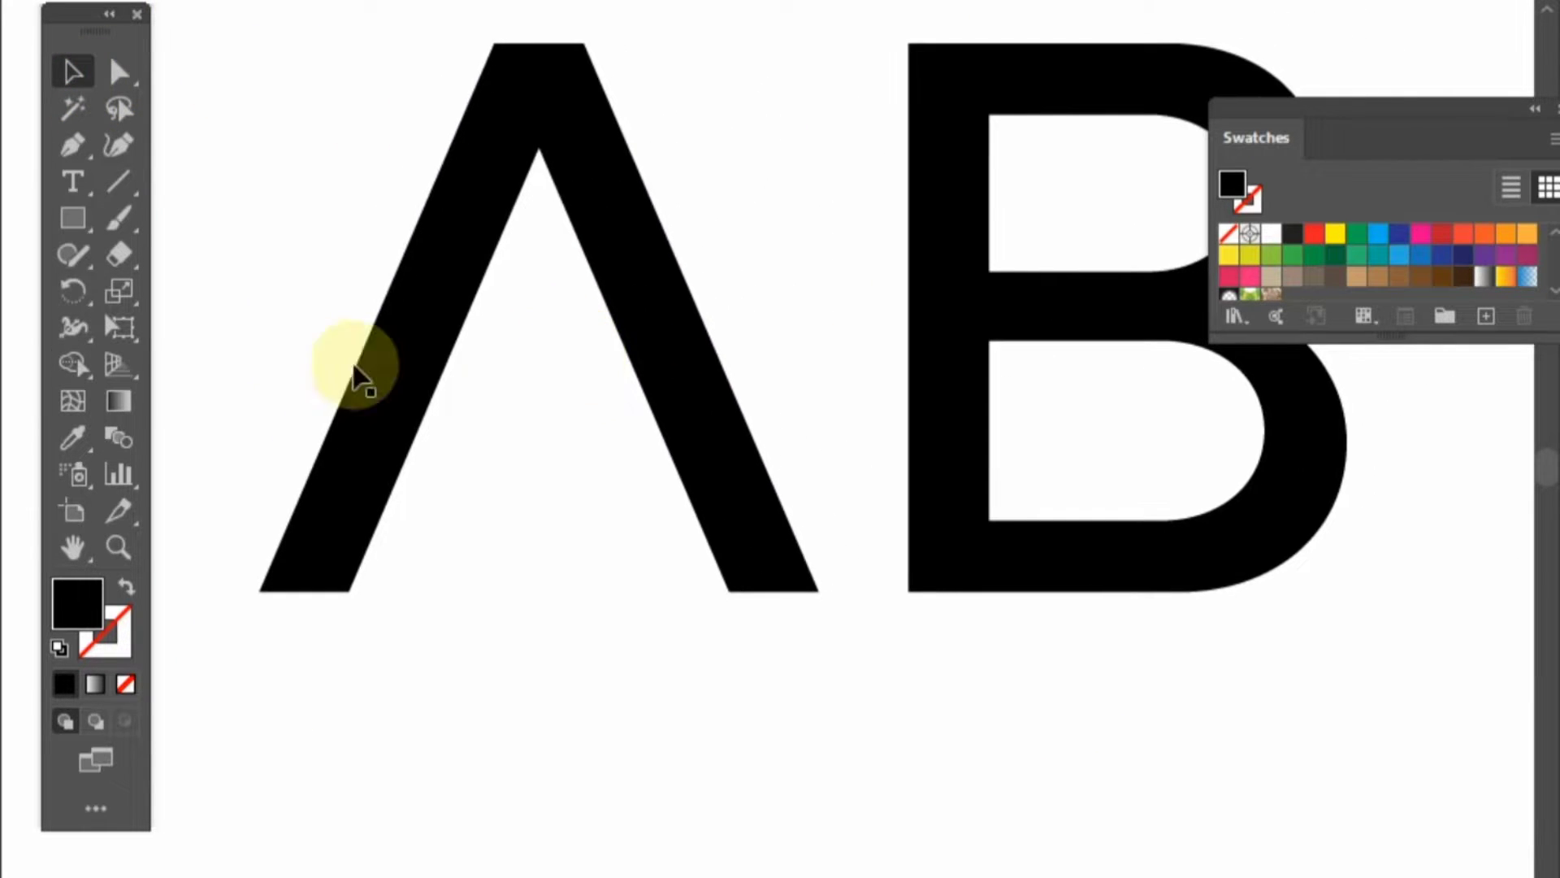
pyautogui.click(74, 221)
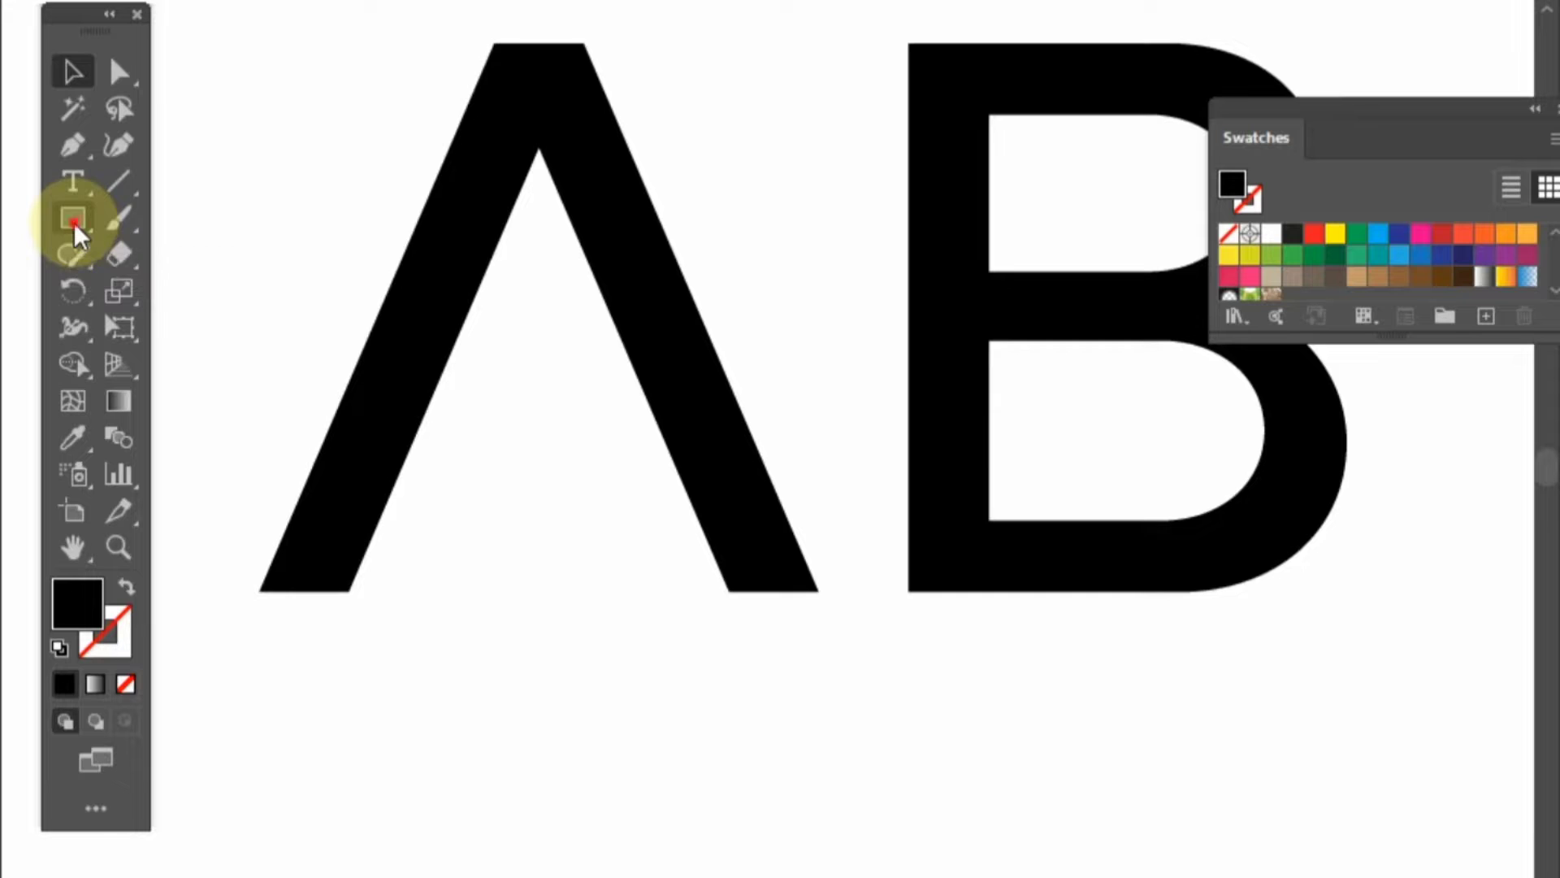
pyautogui.moveTo(565, 518); pyautogui.dragTo(838, 591)
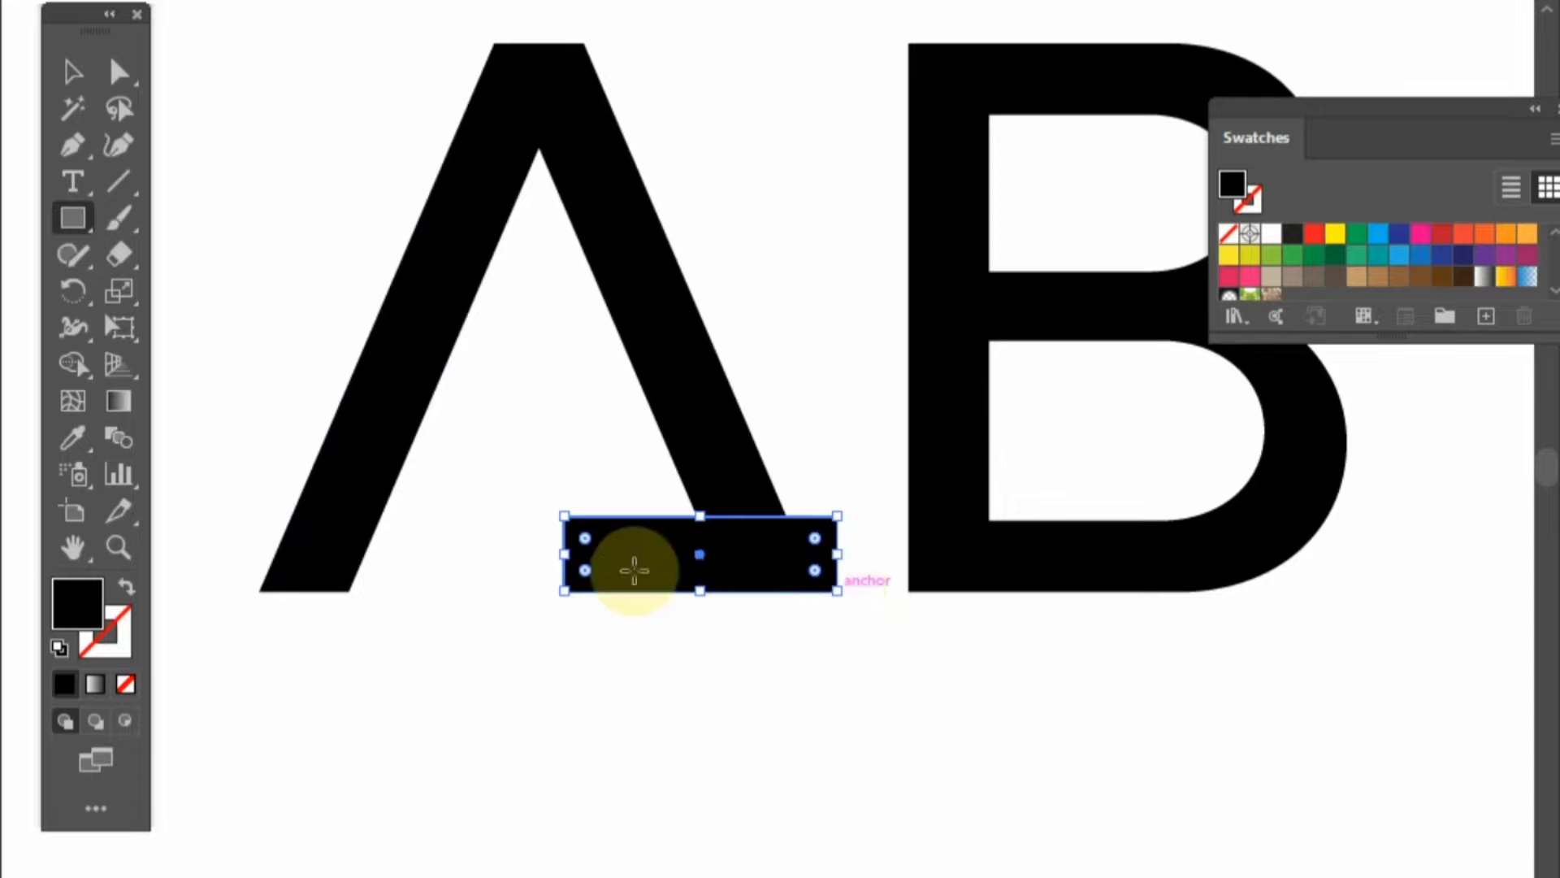
# Step: Merge the rectangle with the A's right leg using the Shape Builder tool and remove the piece extending past the leg's outer edge
pyautogui.click(73, 72)
pyautogui.moveTo(769, 707); pyautogui.dragTo(809, 467)
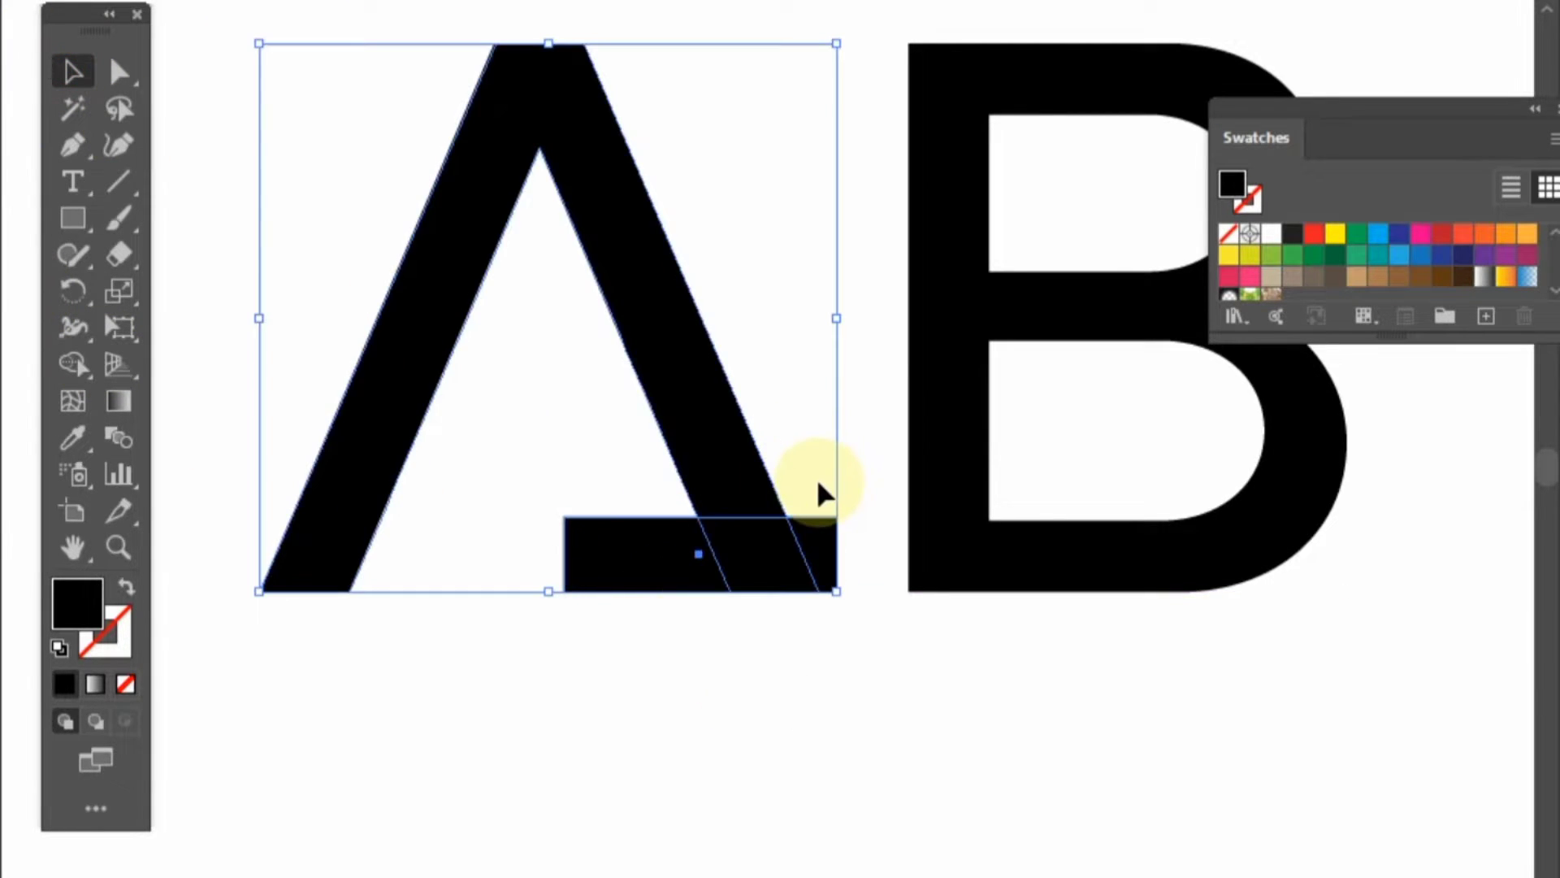
pyautogui.scroll(1, 818, 494)
pyautogui.scroll(1, 818, 493)
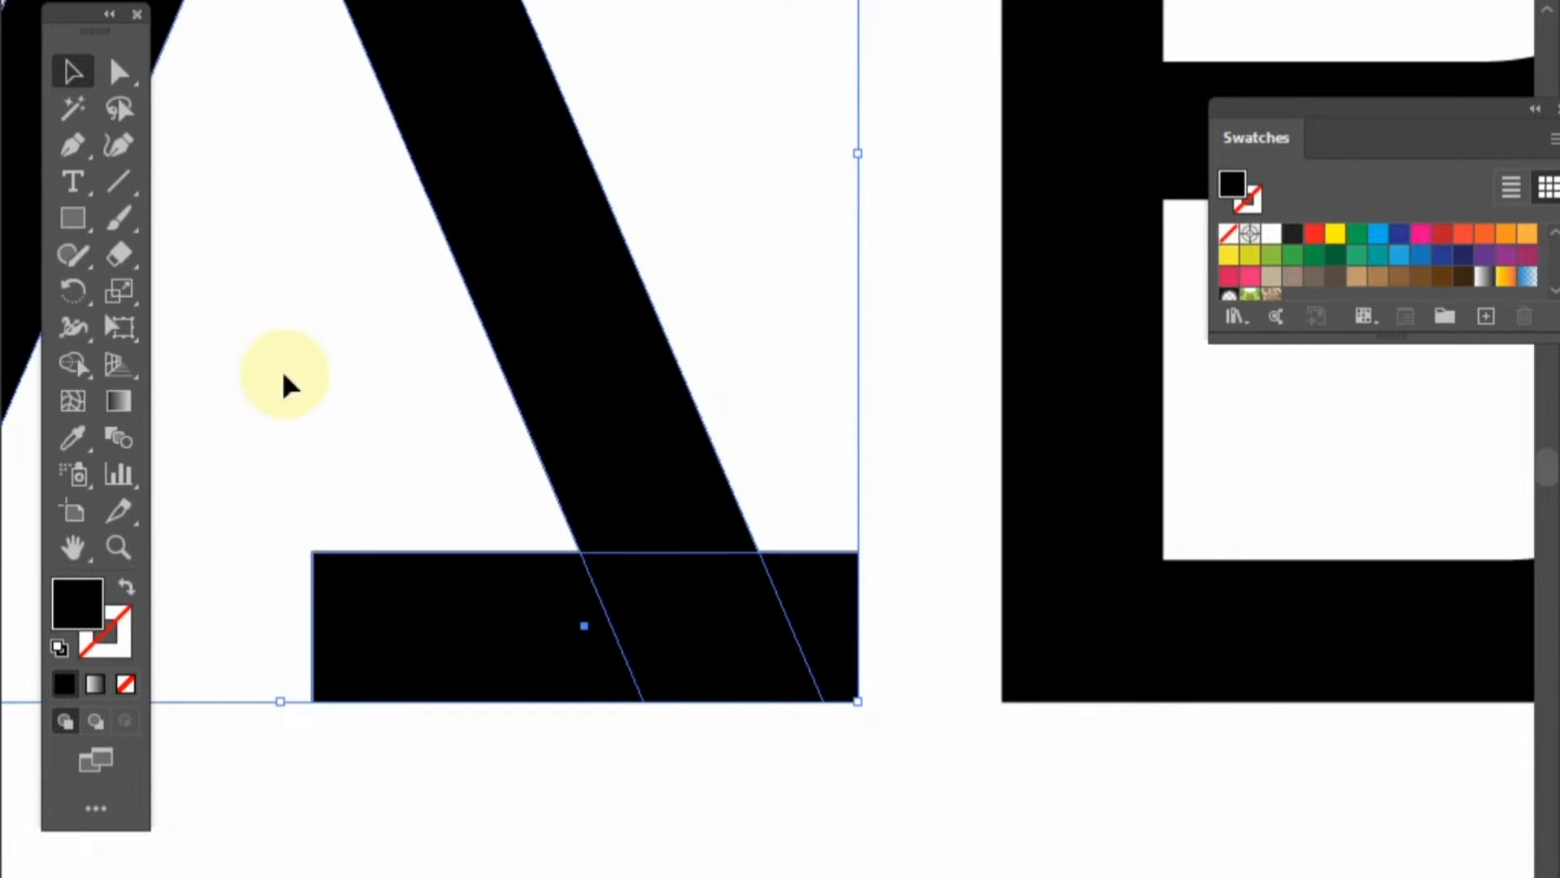
pyautogui.click(77, 359)
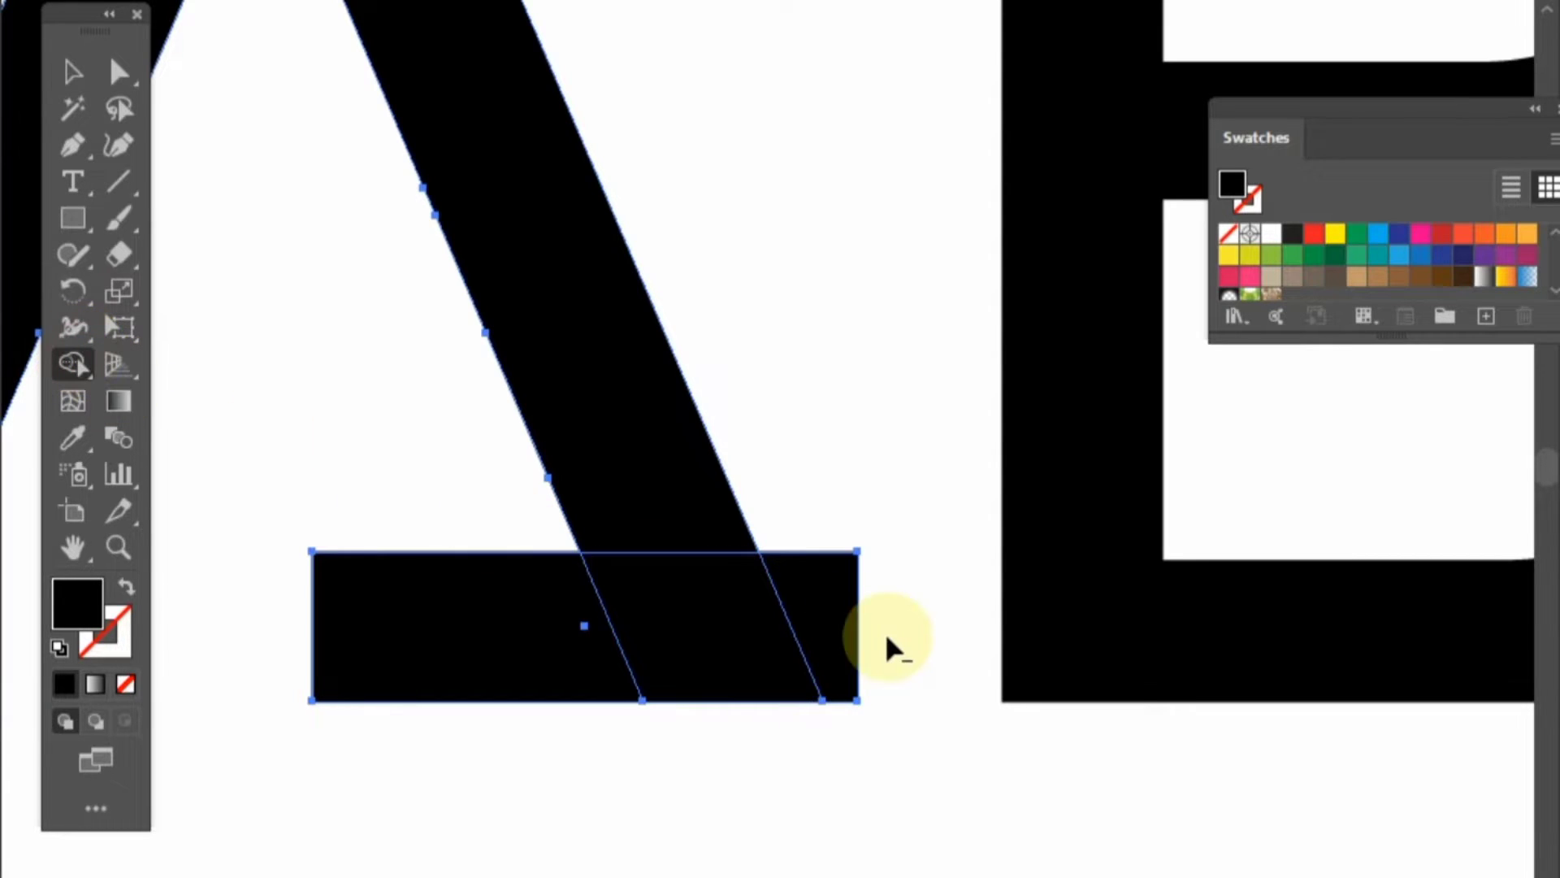
pyautogui.moveTo(670, 536)
pyautogui.mouseDown()
pyautogui.moveTo(644, 623)
pyautogui.moveTo(453, 620)
pyautogui.mouseUp()
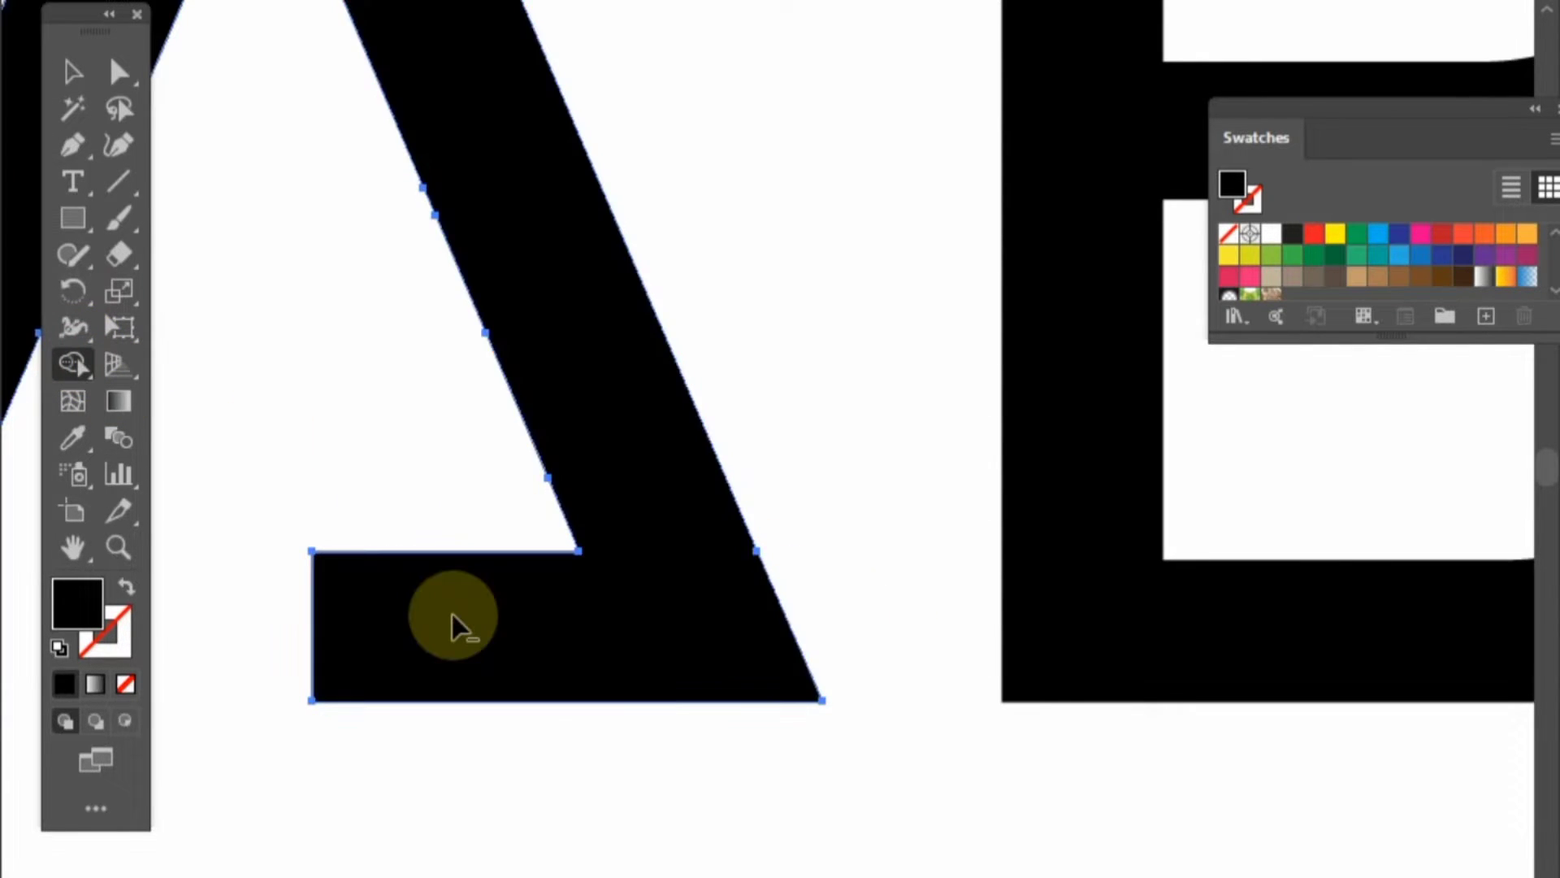
pyautogui.scroll(-3, 460, 631)
pyautogui.click(73, 71)
pyautogui.click(376, 70)
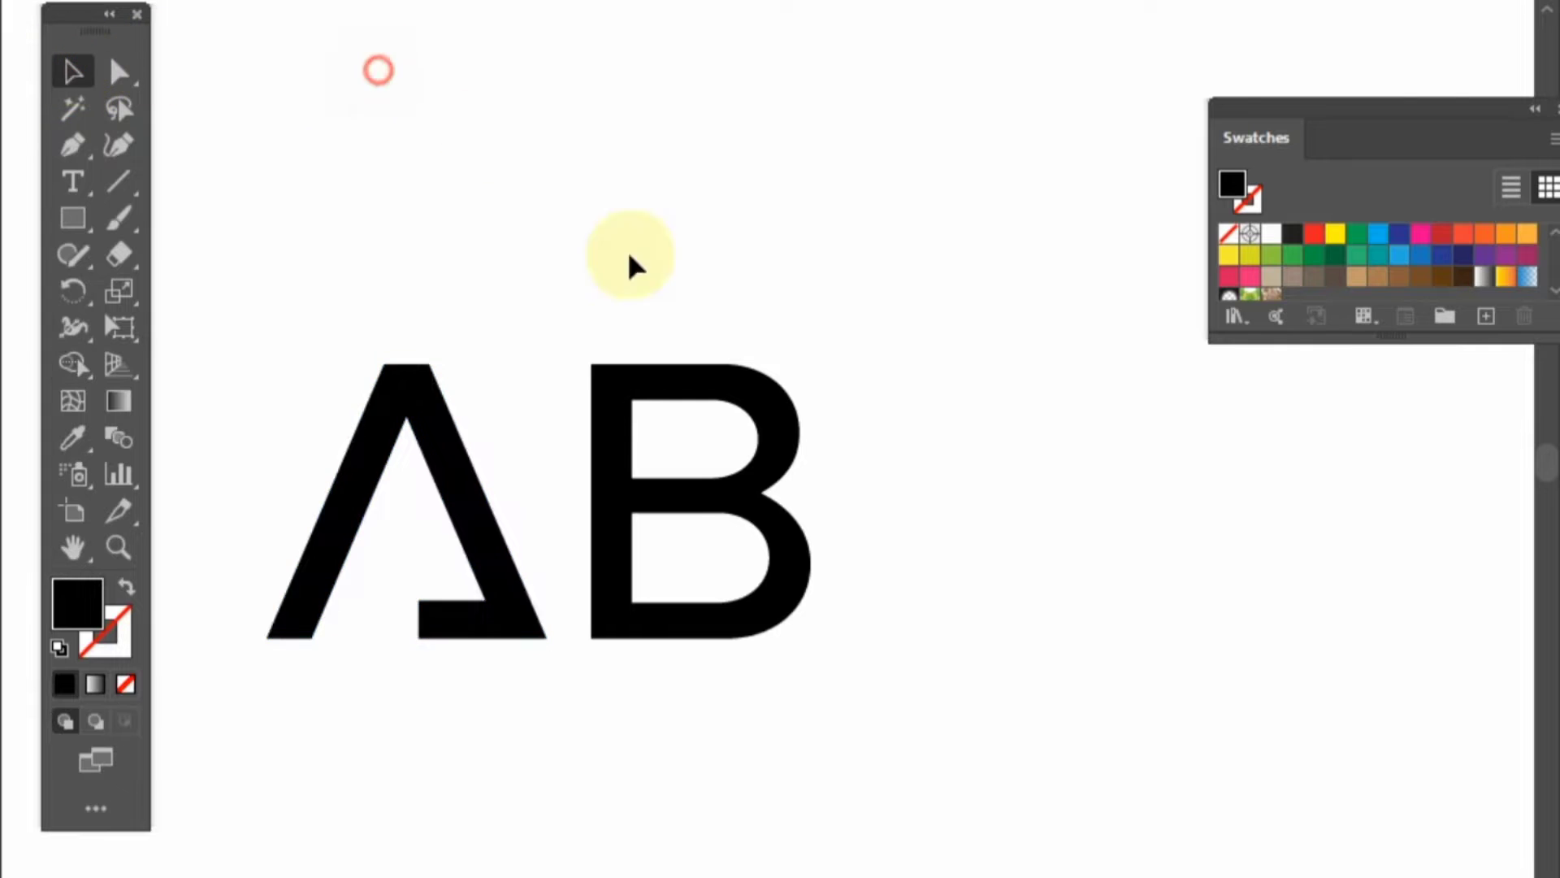
# Step: Move the B over the A so its stem overlaps the A's right leg, with tops and baselines aligned
pyautogui.moveTo(630, 254); pyautogui.dragTo(741, 189)
pyautogui.scroll(2, 731, 308)
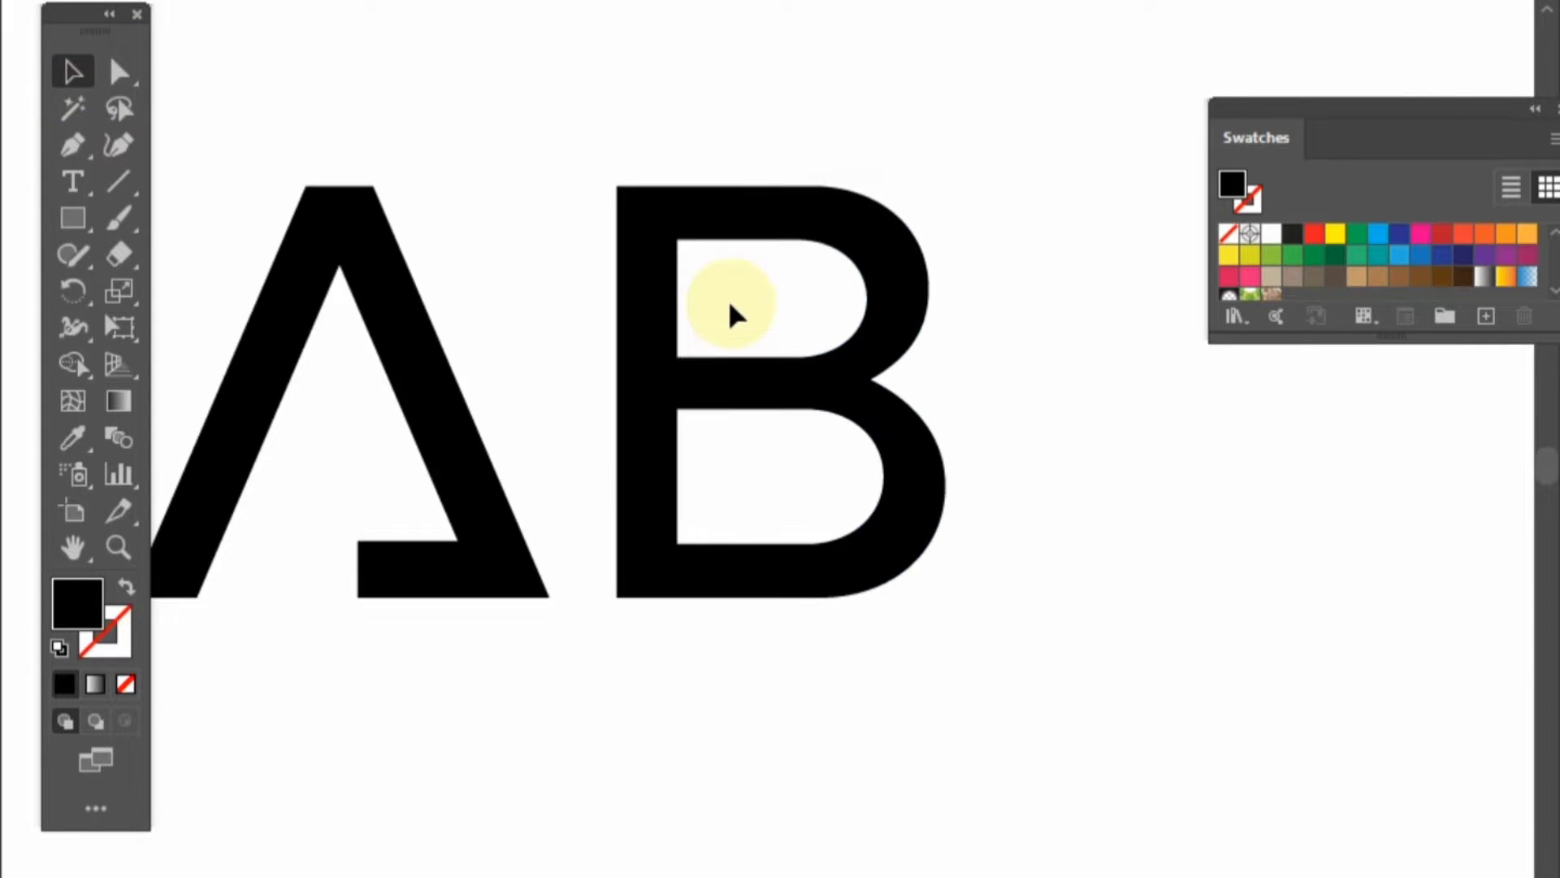
pyautogui.moveTo(732, 313); pyautogui.dragTo(870, 279)
pyautogui.moveTo(845, 367); pyautogui.dragTo(681, 380)
pyautogui.click(776, 648)
pyautogui.click(1019, 486)
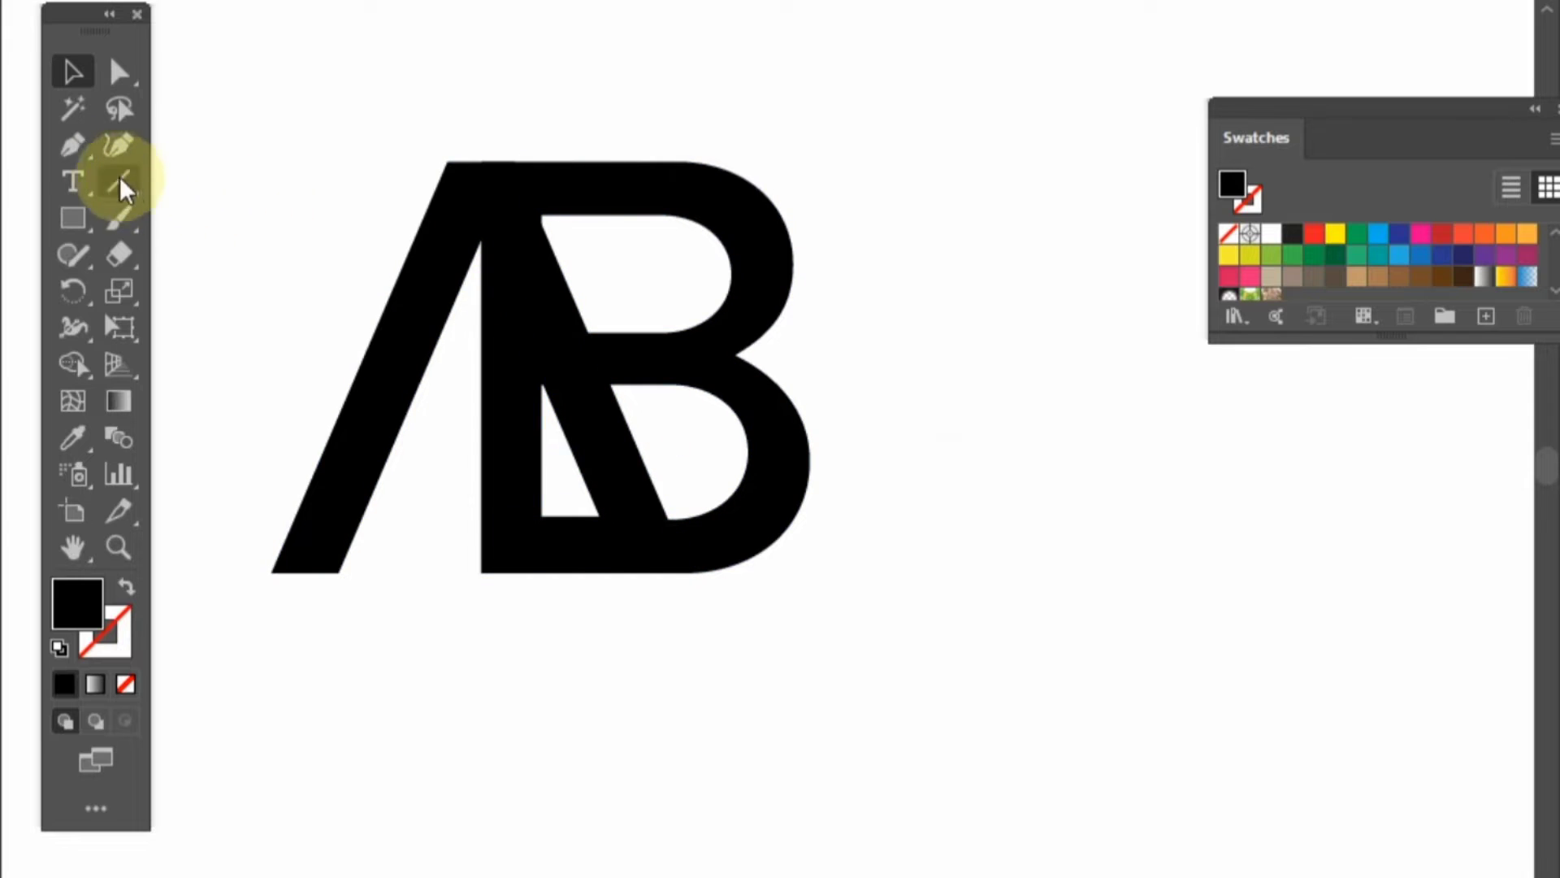
# Step: Draw a straight Pen line about 177 px long across the B, parallel to and slightly outside the A's right leg
pyautogui.click(72, 146)
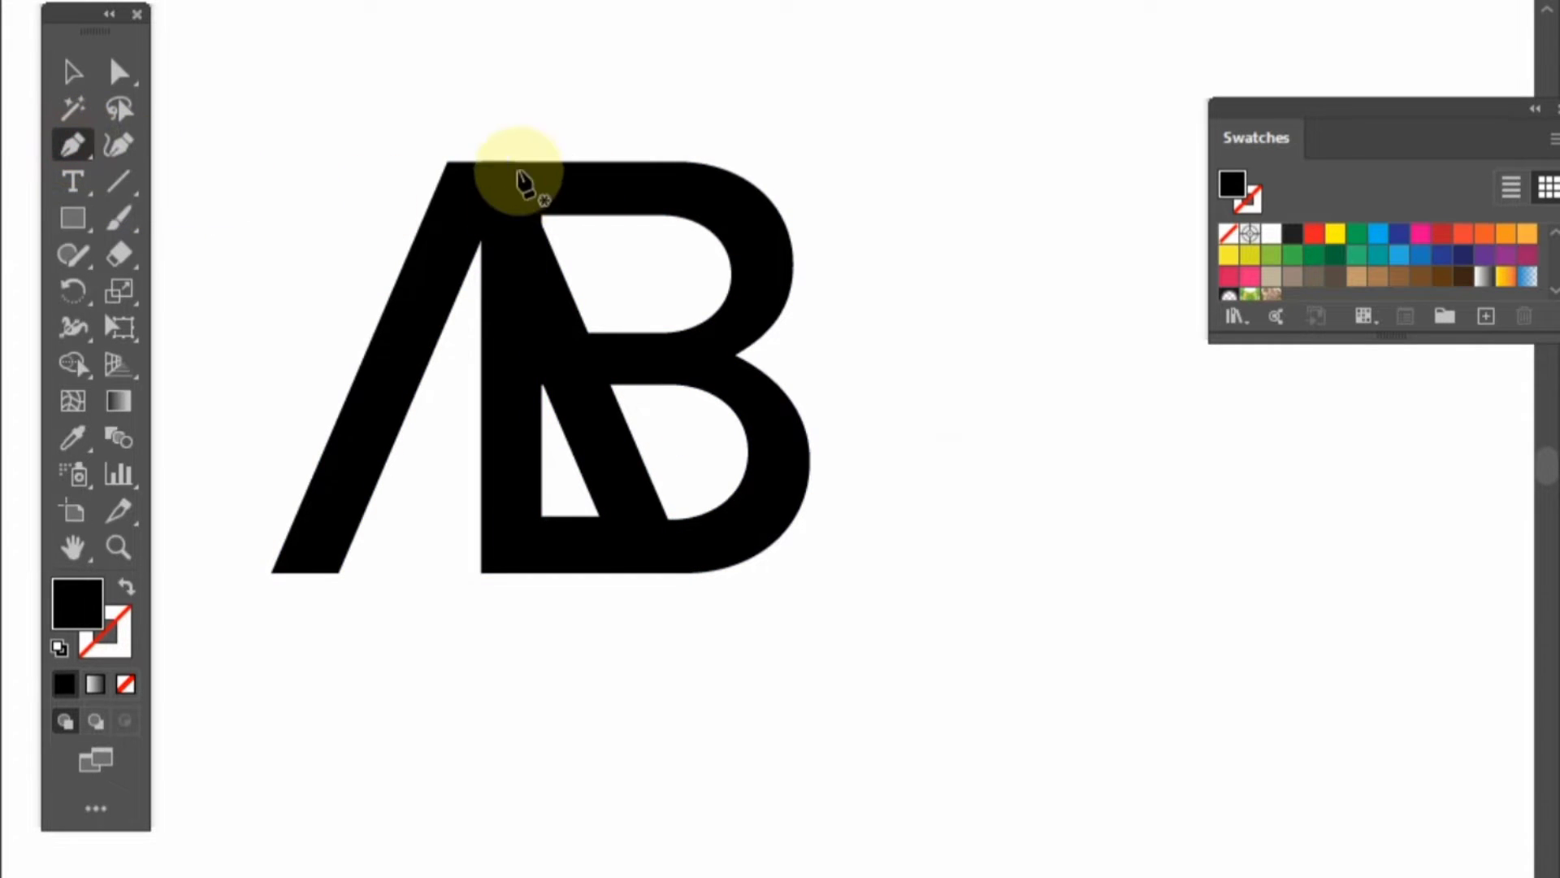
pyautogui.click(522, 140)
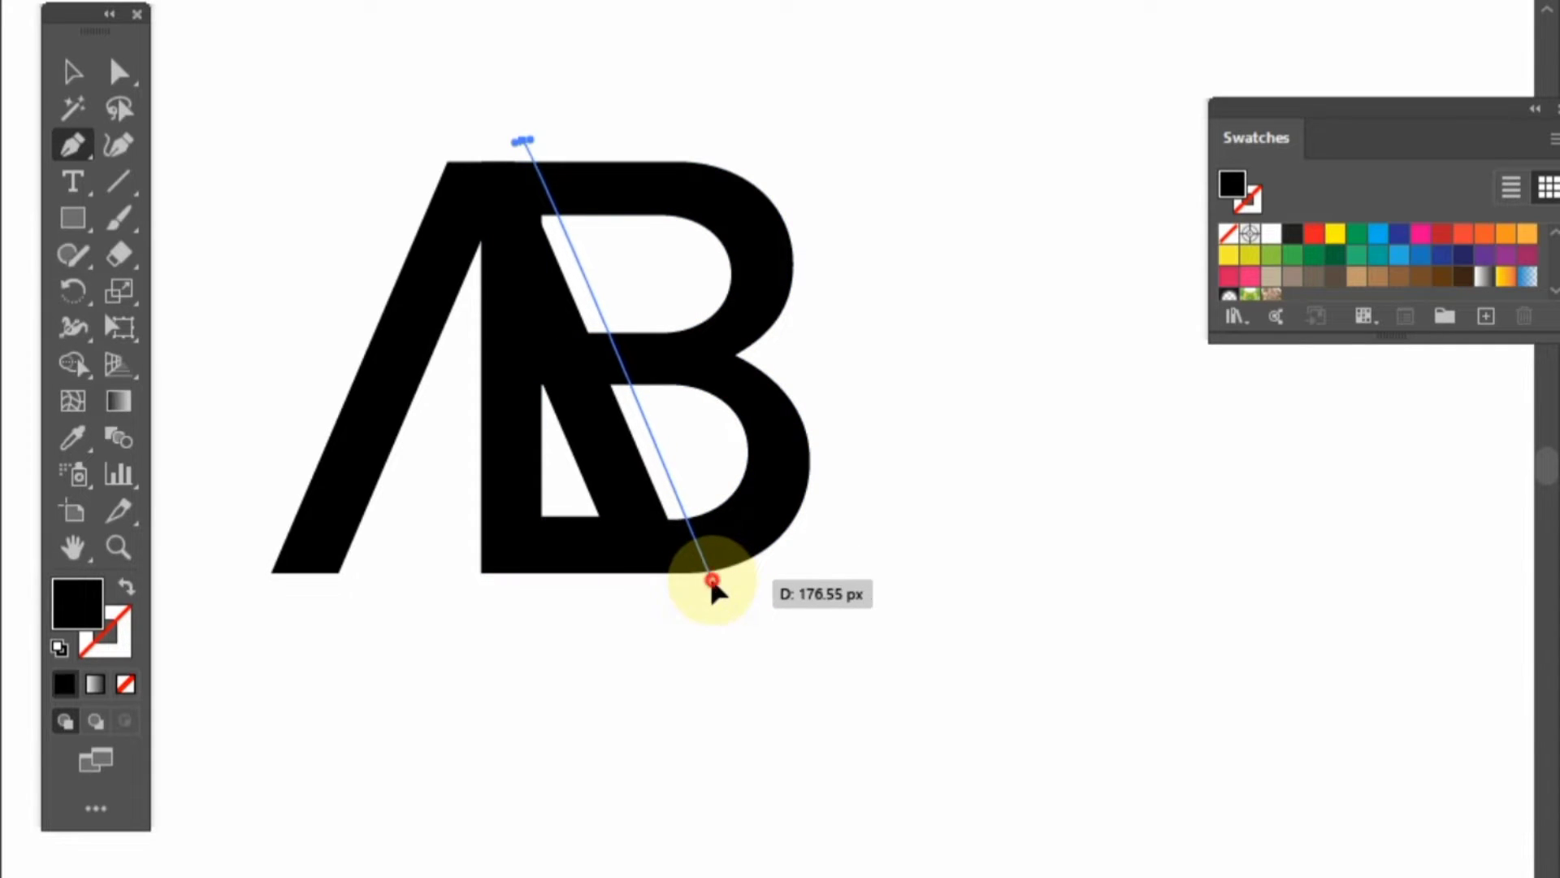
pyautogui.click(711, 580)
pyautogui.click(73, 71)
pyautogui.click(398, 96)
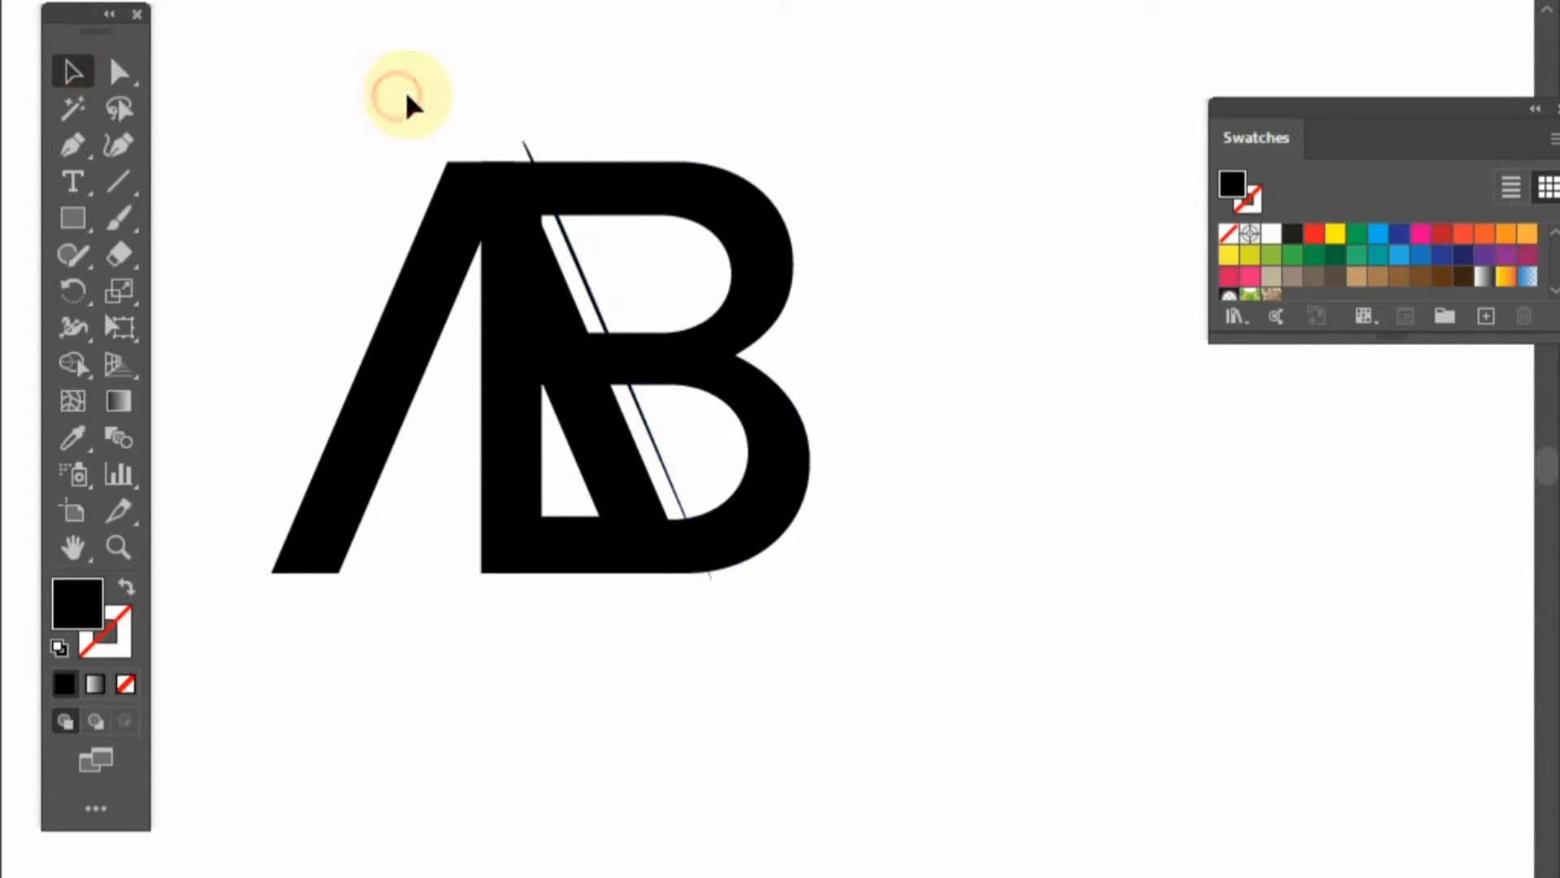
pyautogui.scroll(2, 400, 251)
pyautogui.moveTo(475, 247); pyautogui.dragTo(520, 258)
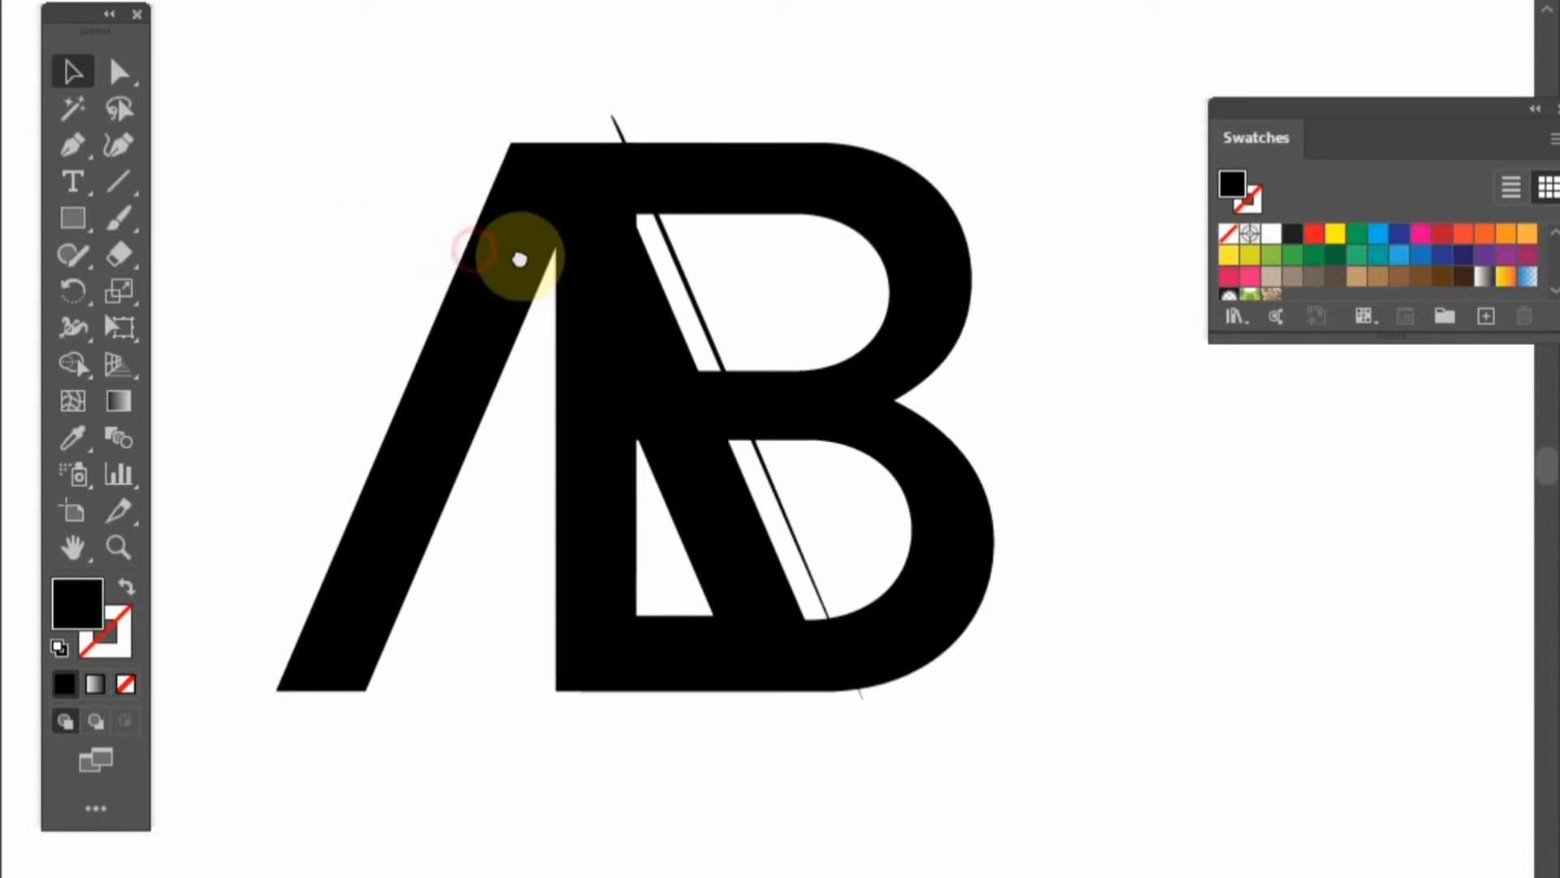
pyautogui.click(680, 276)
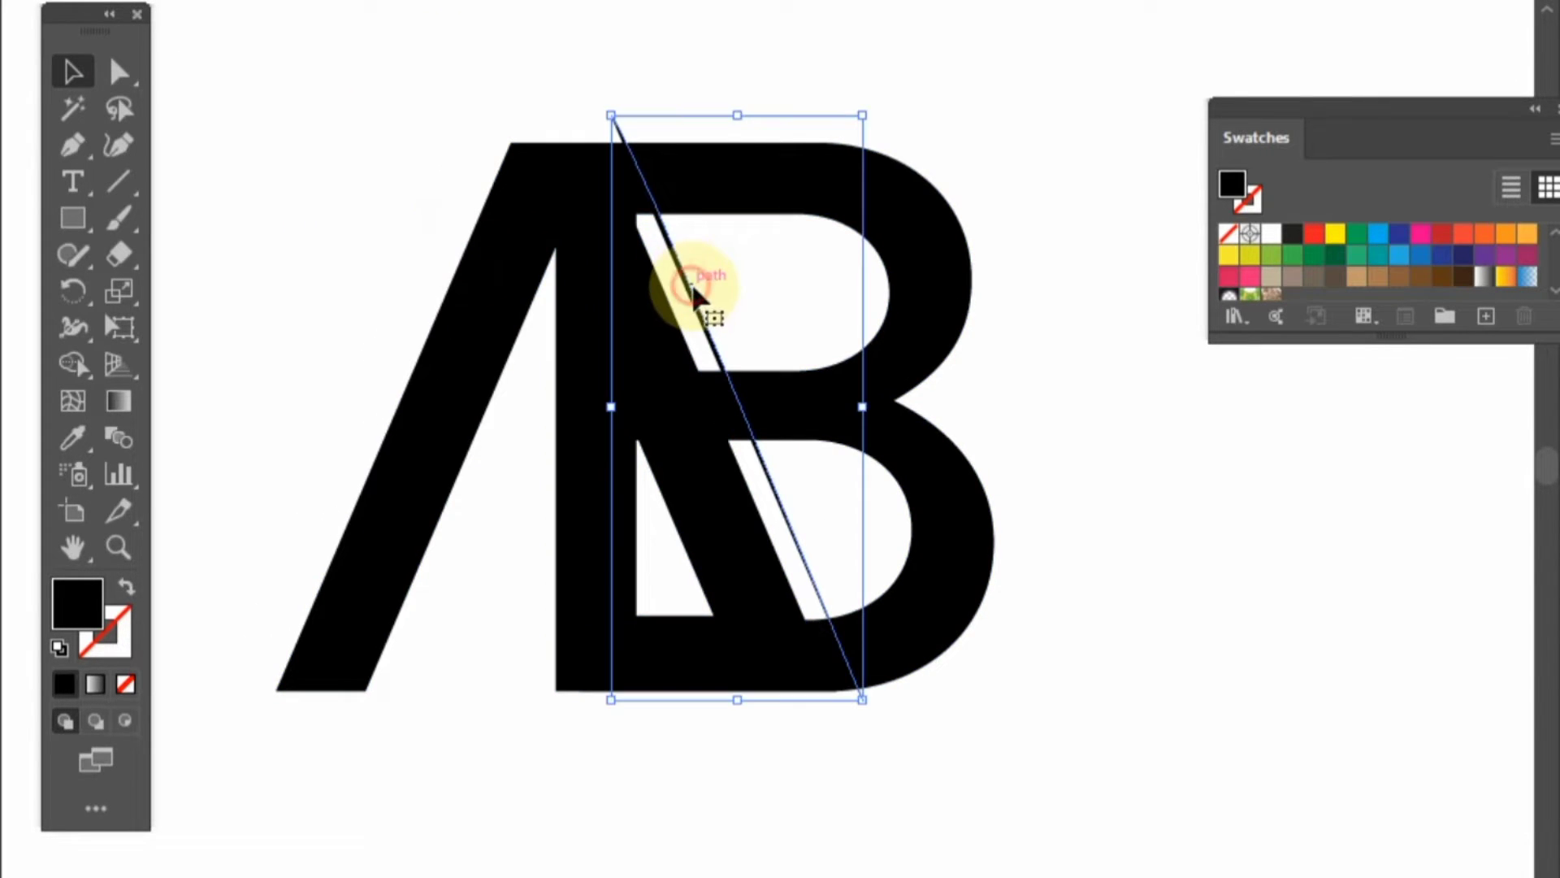
pyautogui.keyDown('shift'); pyautogui.click(488, 275); pyautogui.keyUp('shift')
pyautogui.click(72, 364)
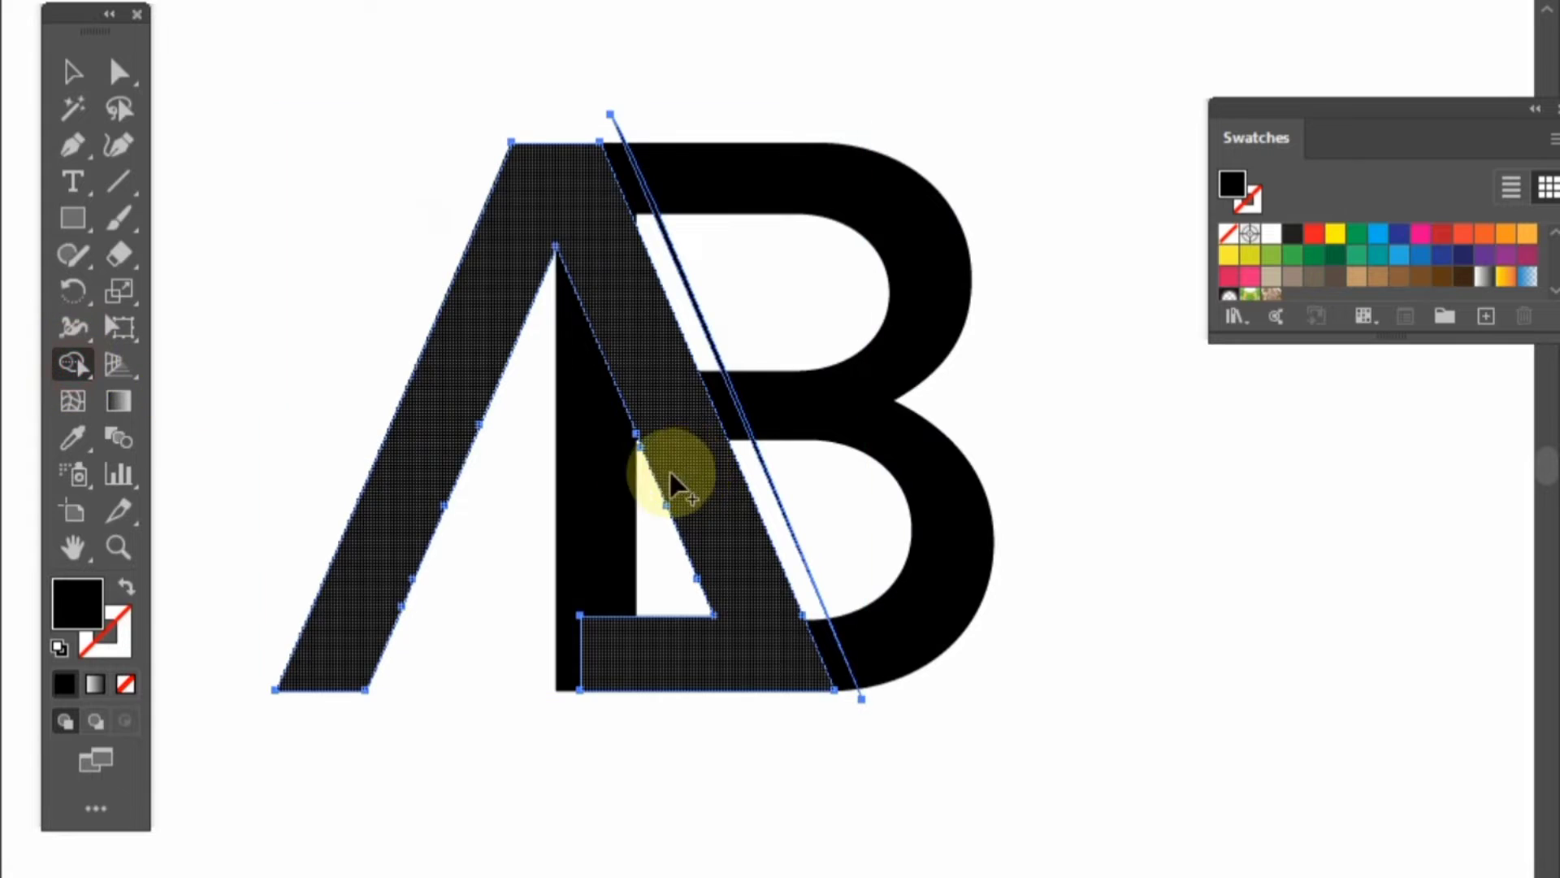
pyautogui.click(674, 483)
pyautogui.click(73, 72)
pyautogui.click(187, 41)
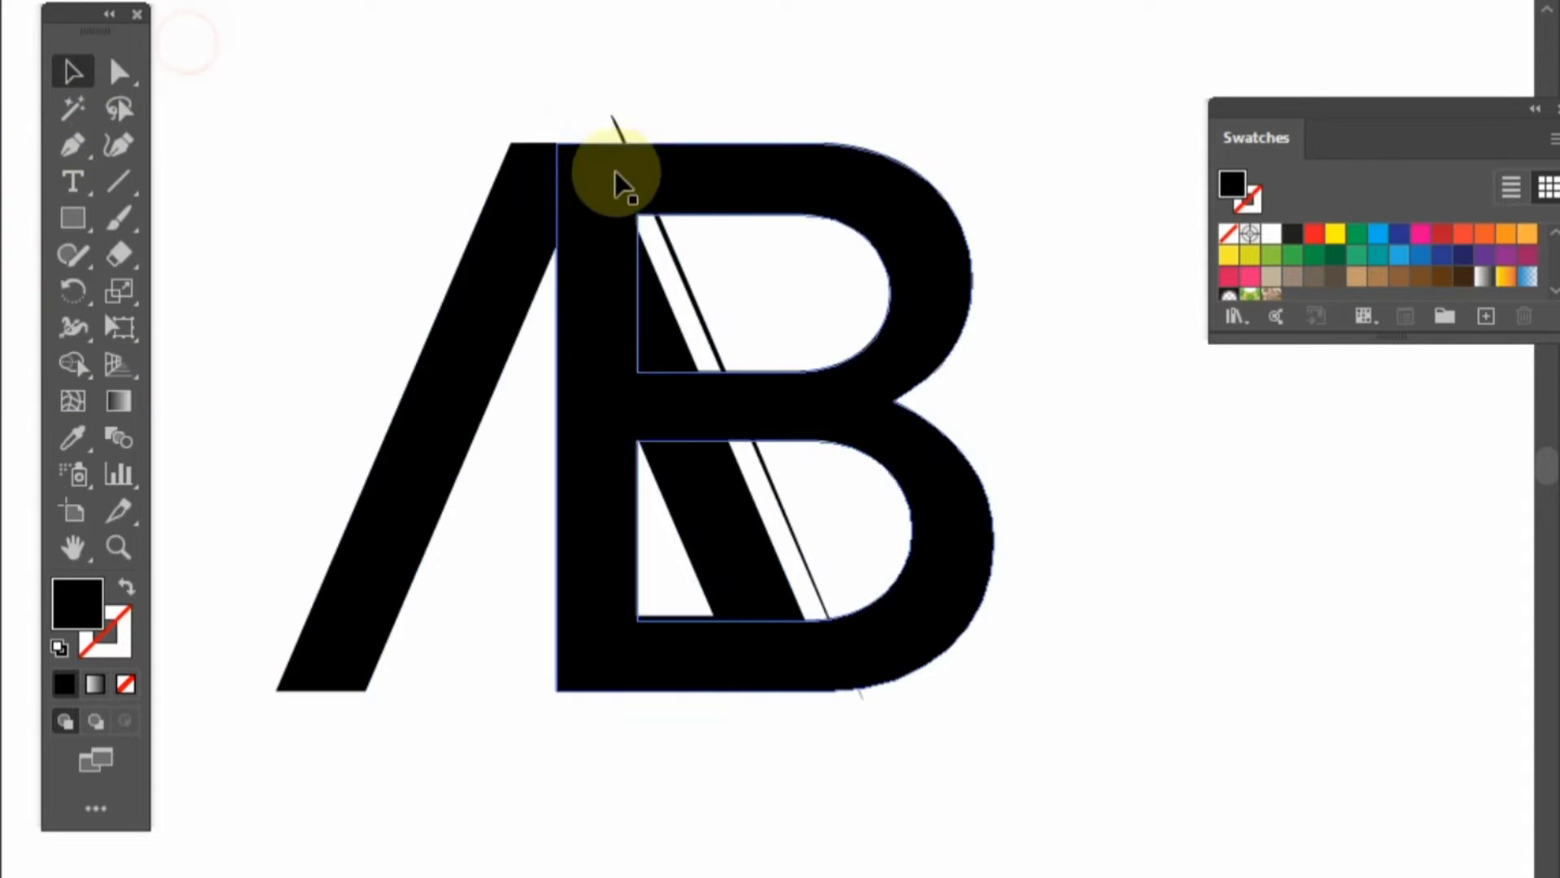
# Step: Cut away the B's parts on the A's side of the slanted line with the Shape Builder tool and delete the line
pyautogui.click(688, 277)
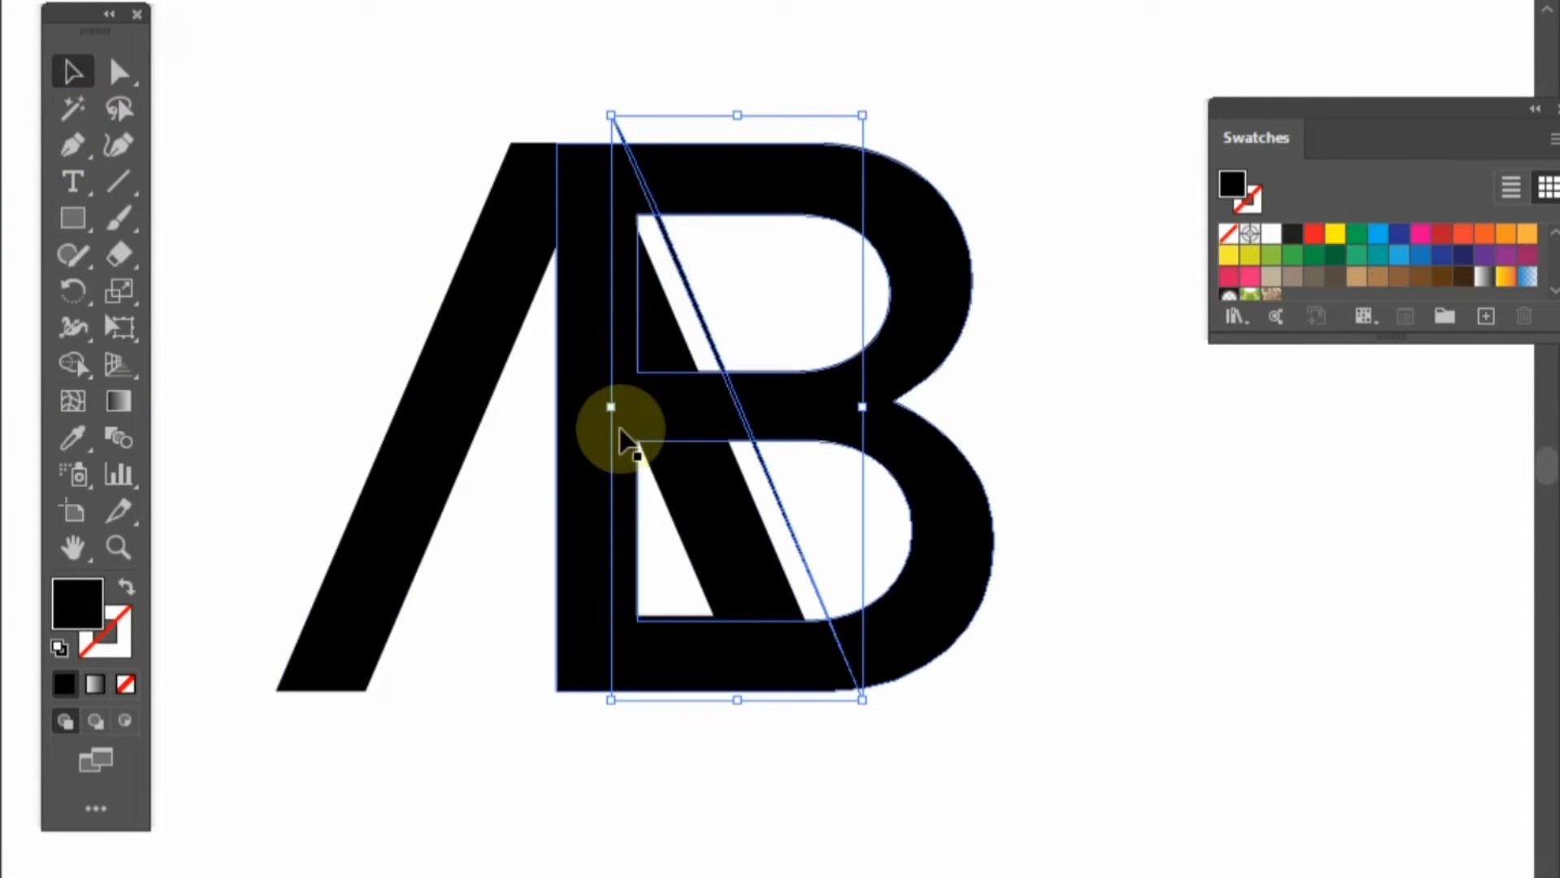
pyautogui.keyDown('shift'); pyautogui.click(579, 471); pyautogui.keyUp('shift')
pyautogui.click(73, 364)
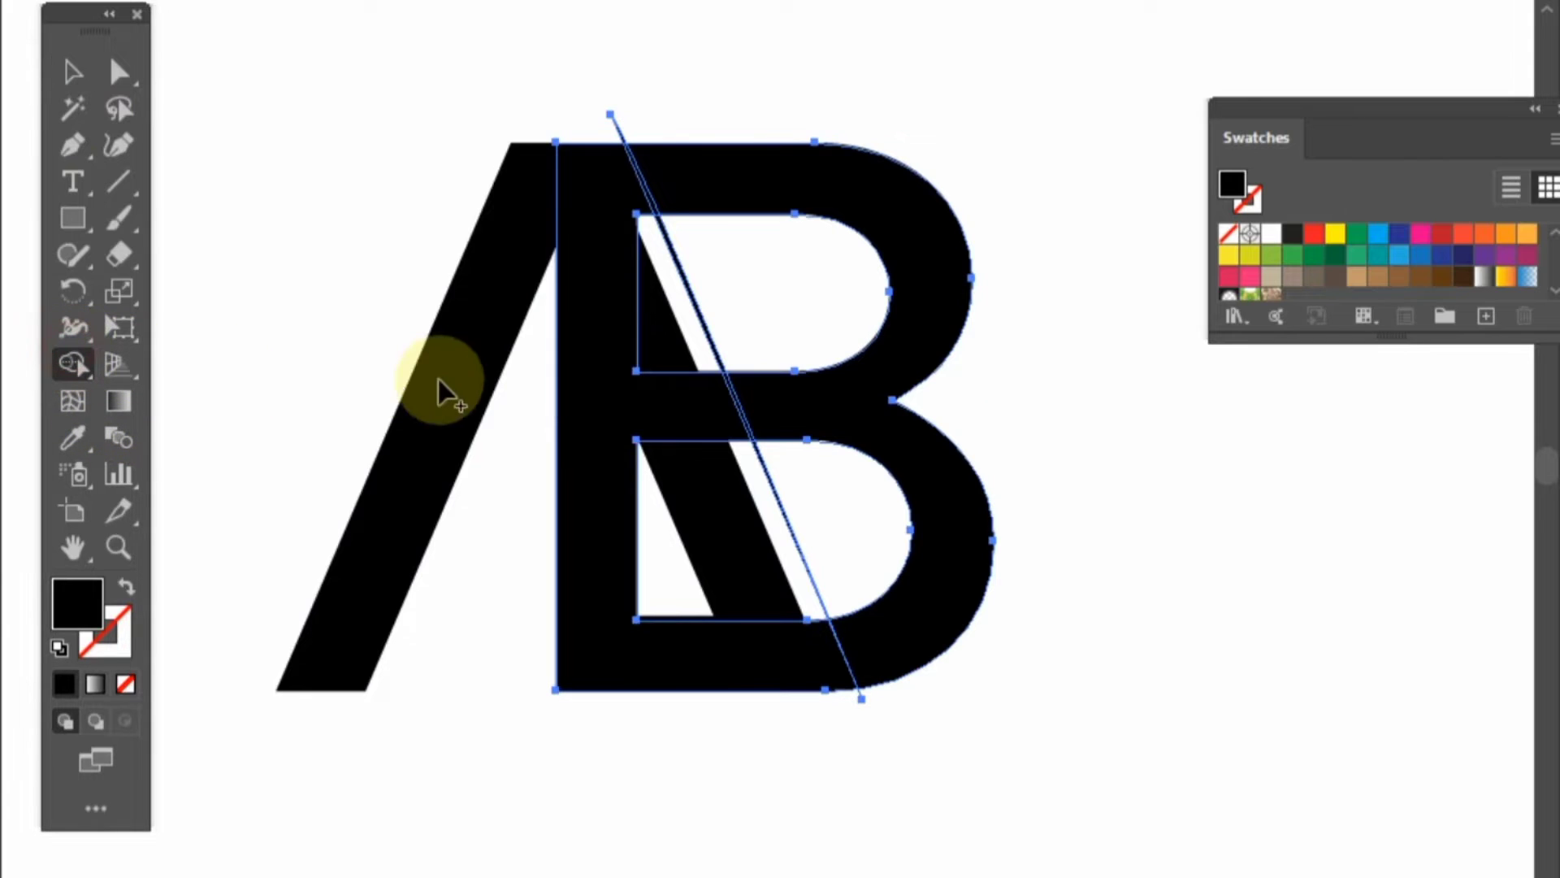
pyautogui.moveTo(445, 394); pyautogui.dragTo(599, 417)
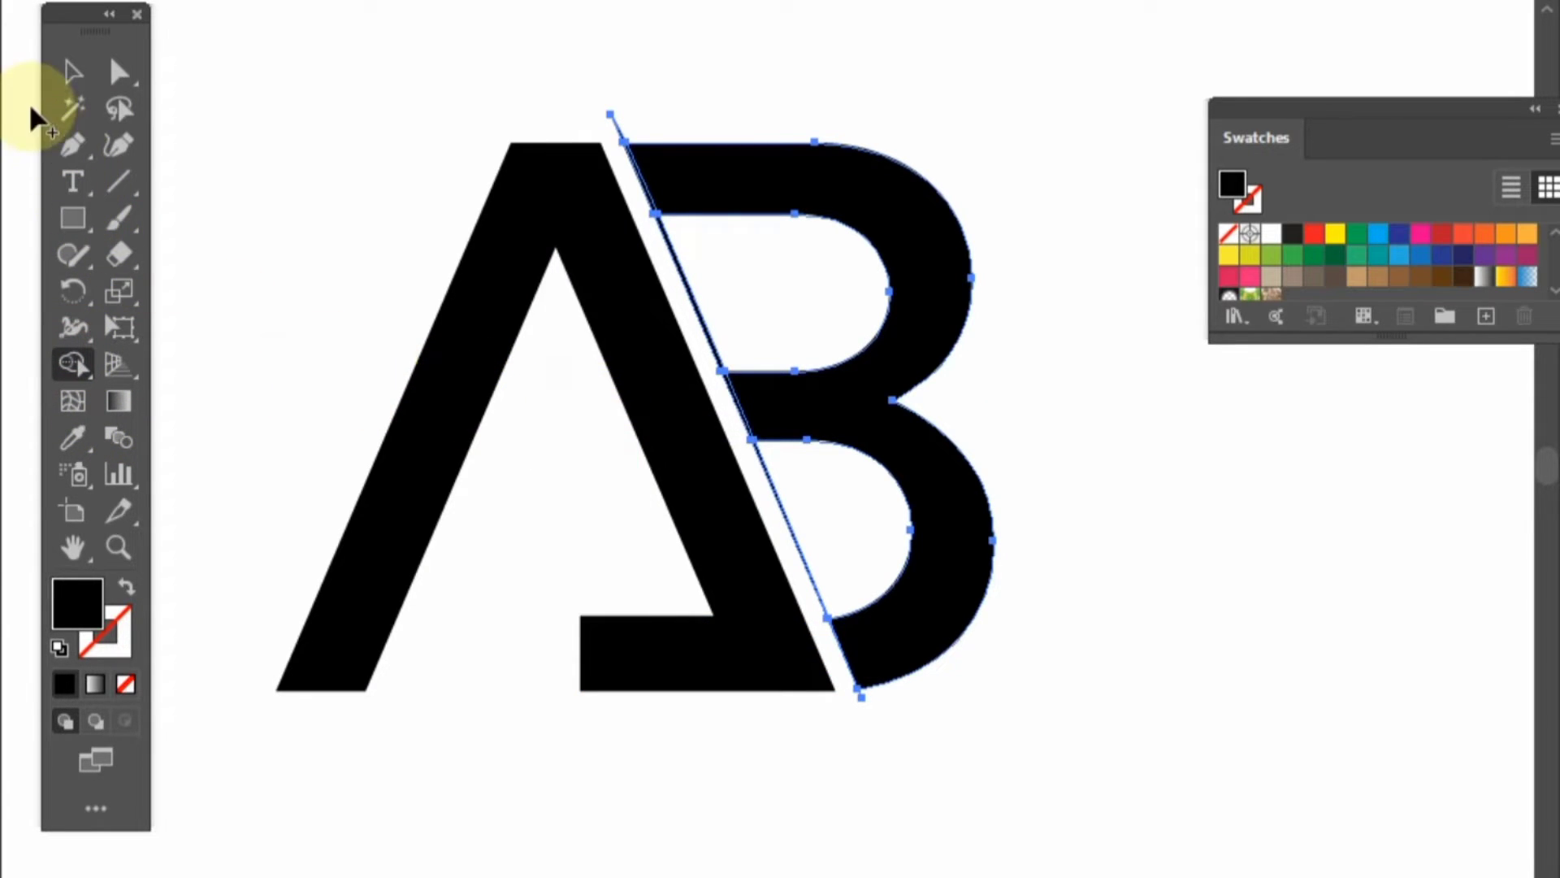
pyautogui.click(73, 72)
pyautogui.click(174, 17)
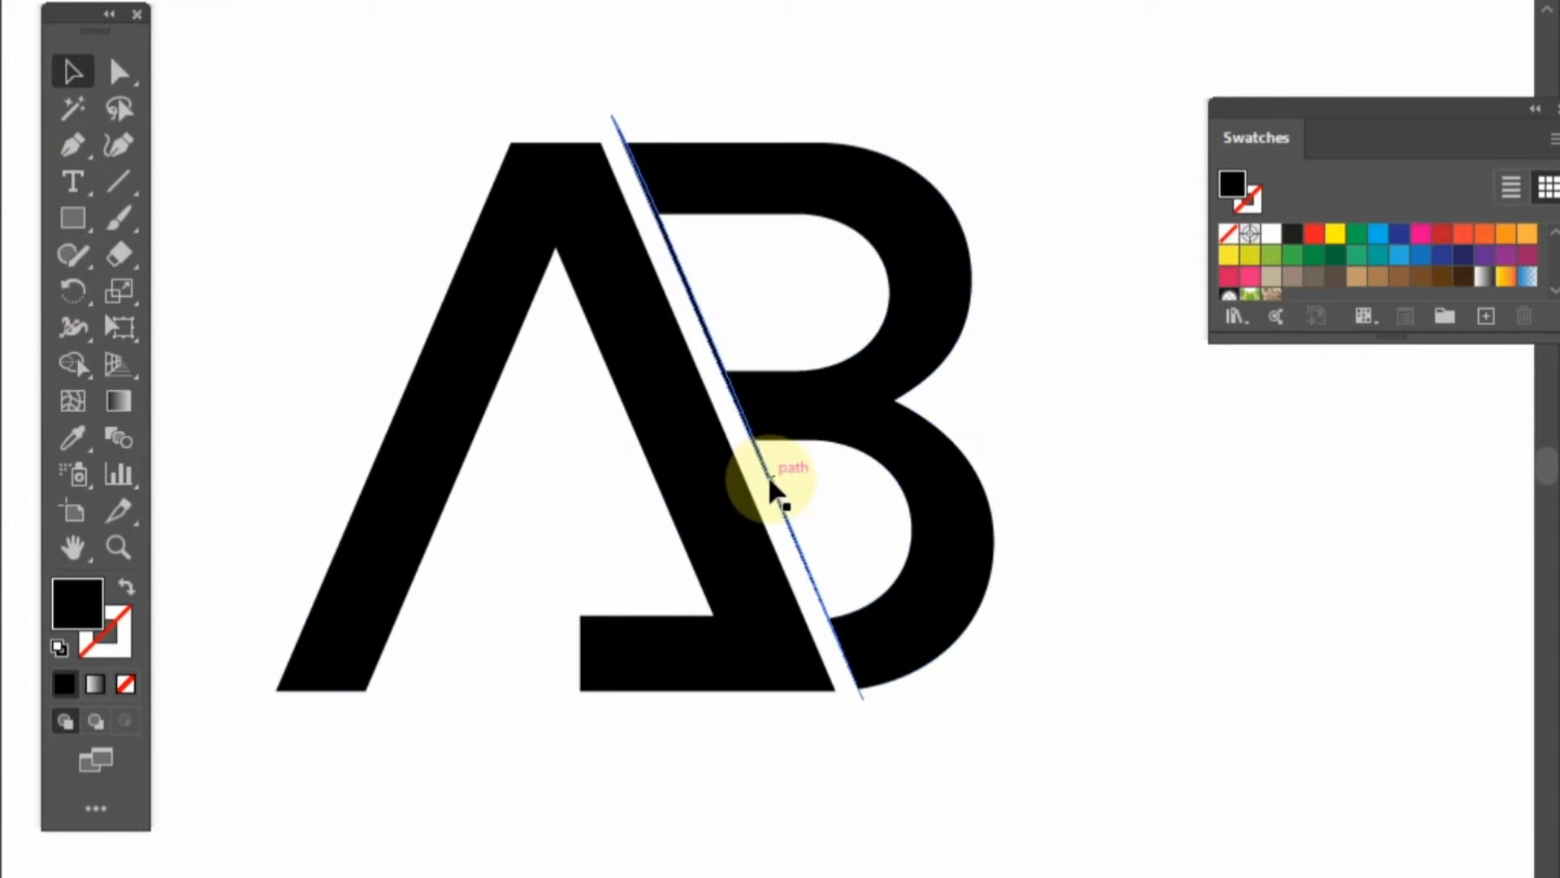
pyautogui.moveTo(772, 487); pyautogui.dragTo(693, 497)
pyautogui.hotkey('ctrl', 'shift', 'a')
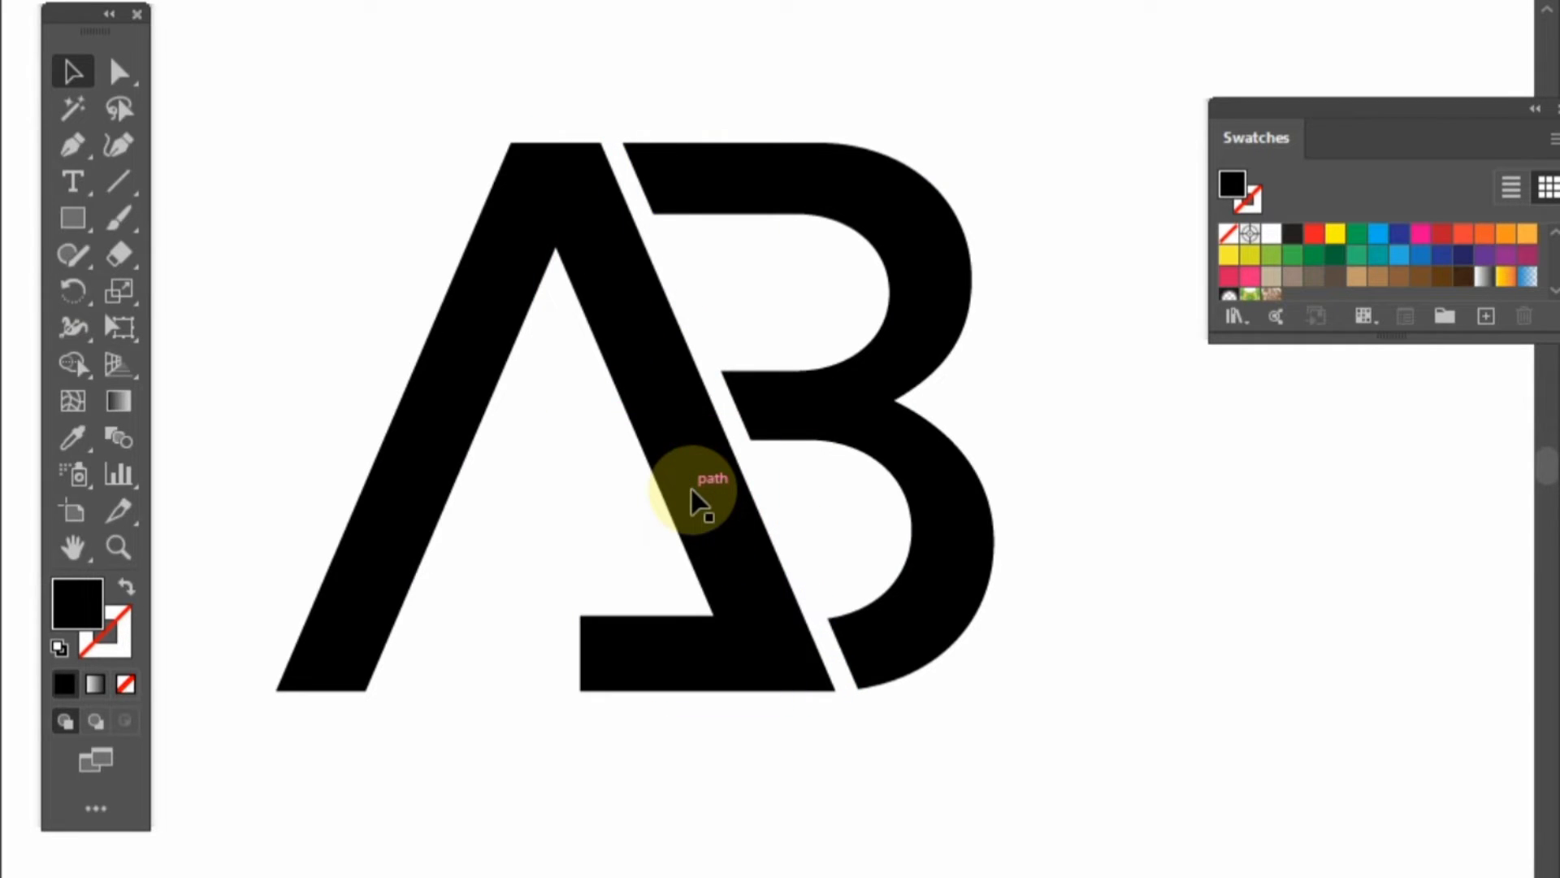
# Step: Draw a large circle around the AB lettering from its centre and give it a black stroke without fill
pyautogui.hotkey('ctrl', '-')
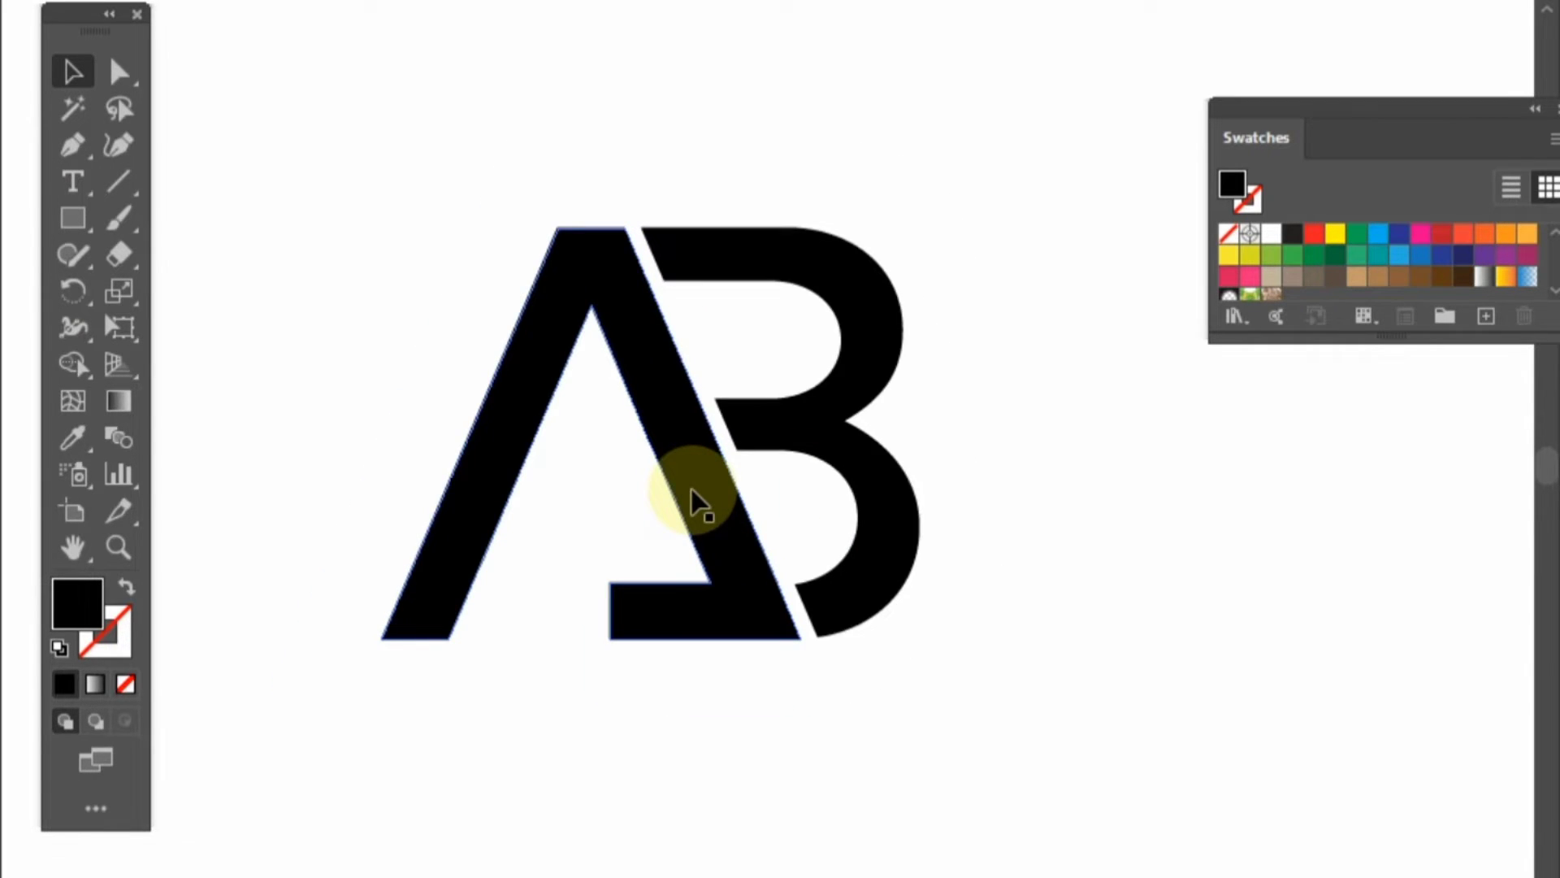
pyautogui.scroll(-1, 695, 500)
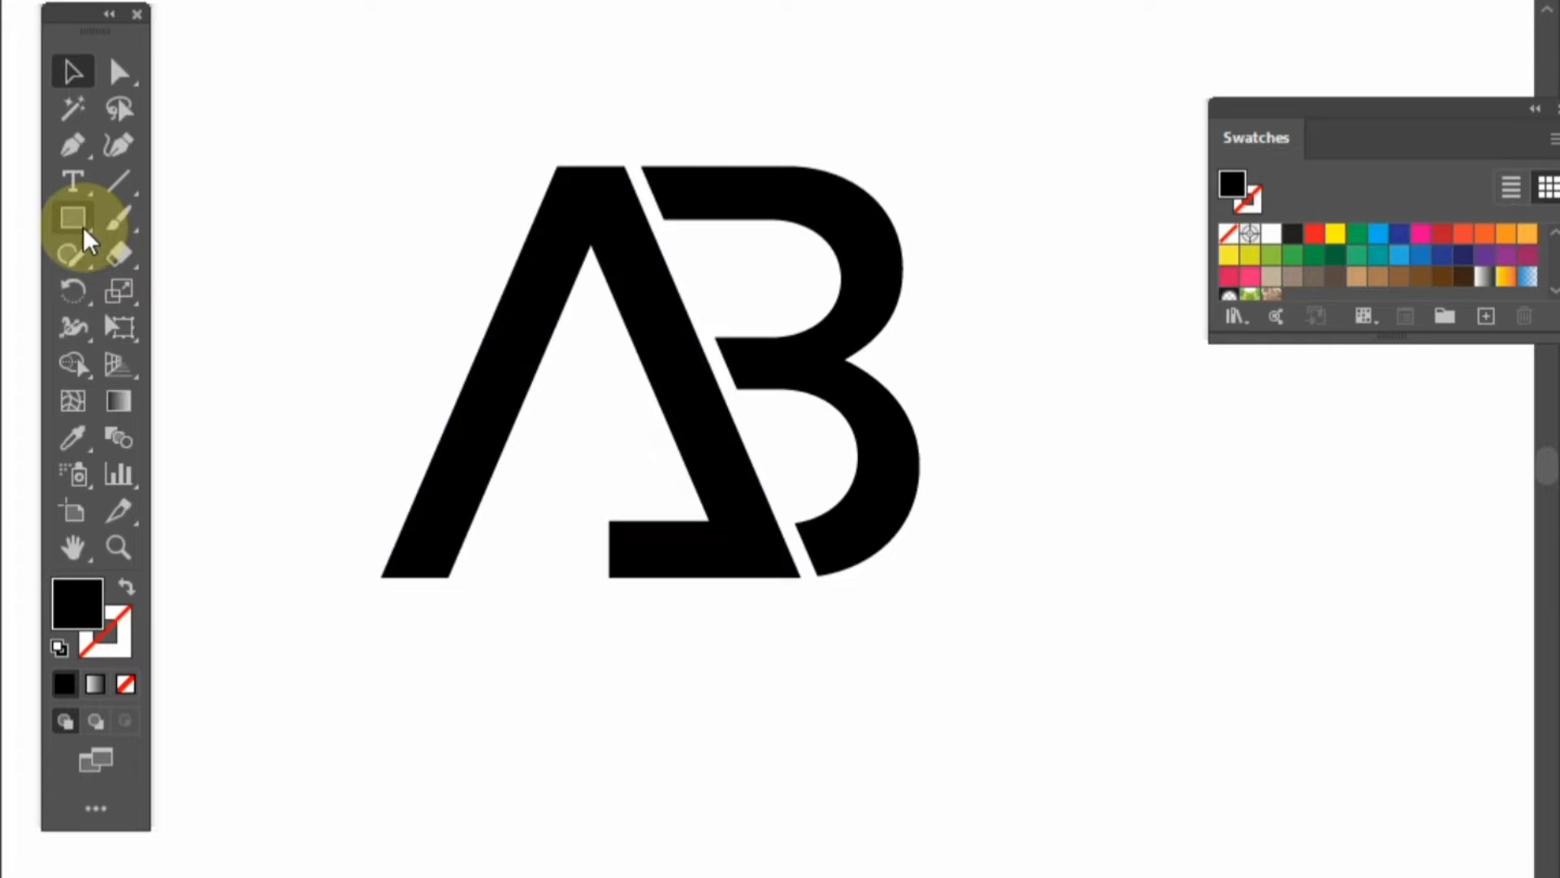
pyautogui.moveTo(84, 230); pyautogui.dragTo(181, 292)
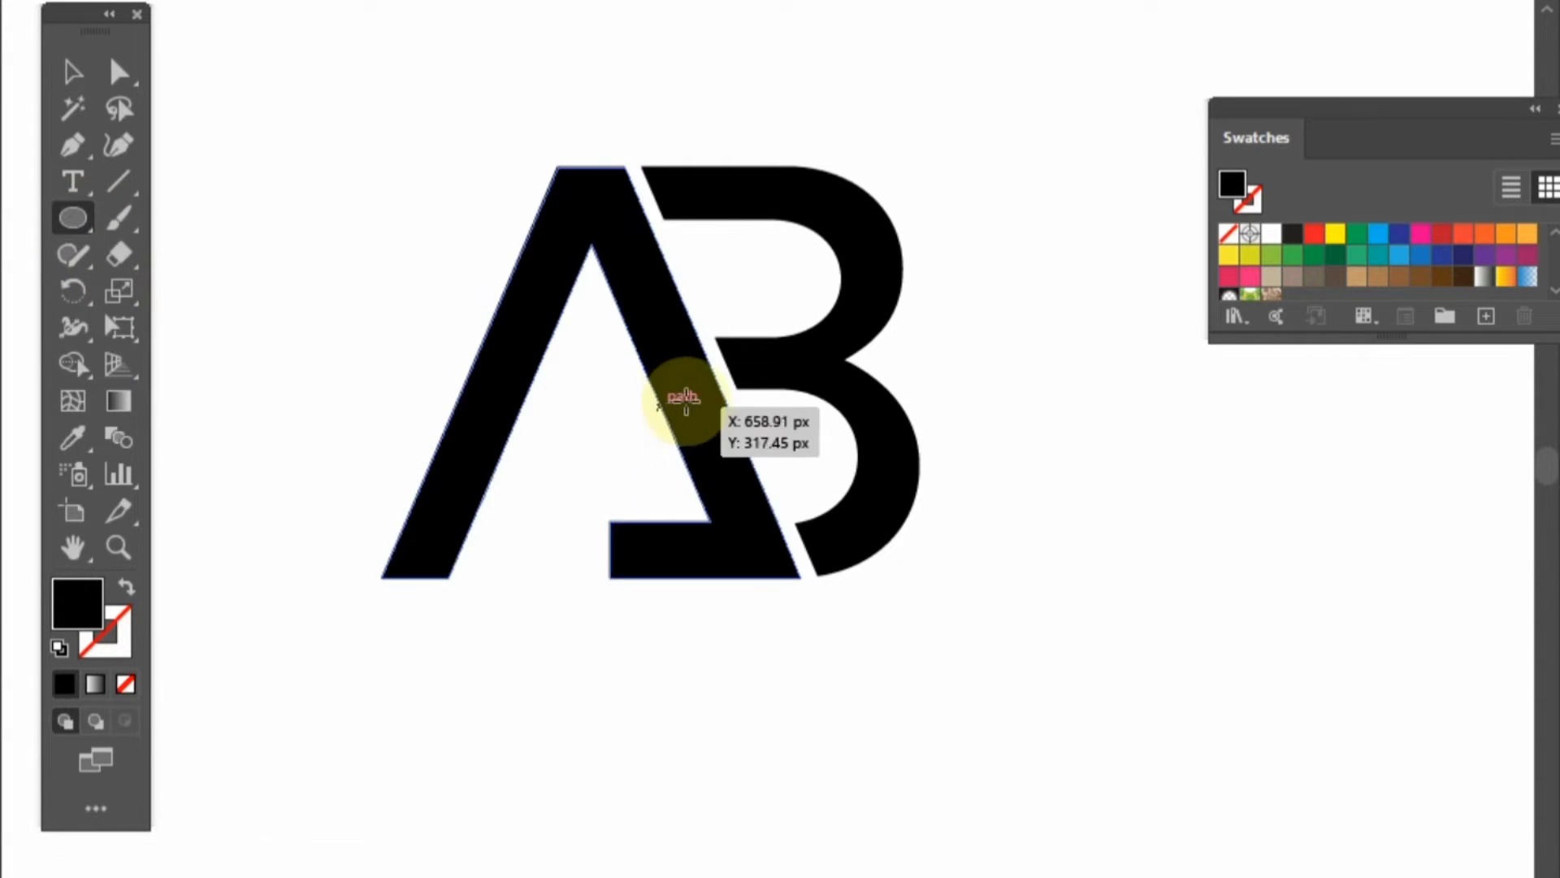
pyautogui.moveTo(693, 385)
pyautogui.mouseDown()
pyautogui.moveTo(982, 788)
pyautogui.moveTo(942, 715)
pyautogui.mouseUp()
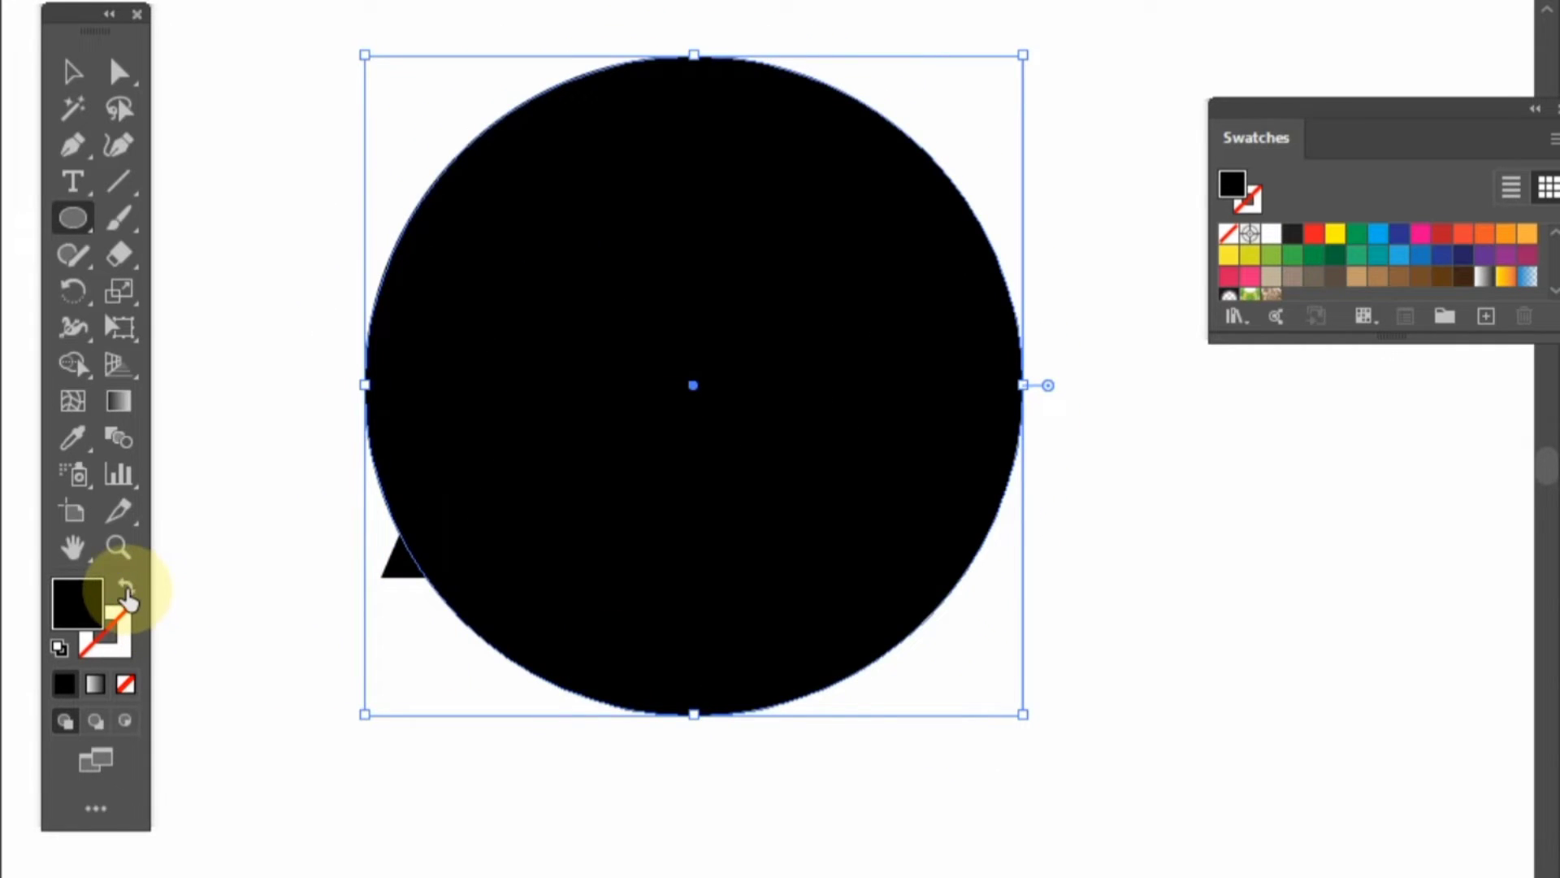
pyautogui.click(127, 592)
pyautogui.click(72, 74)
pyautogui.click(169, 79)
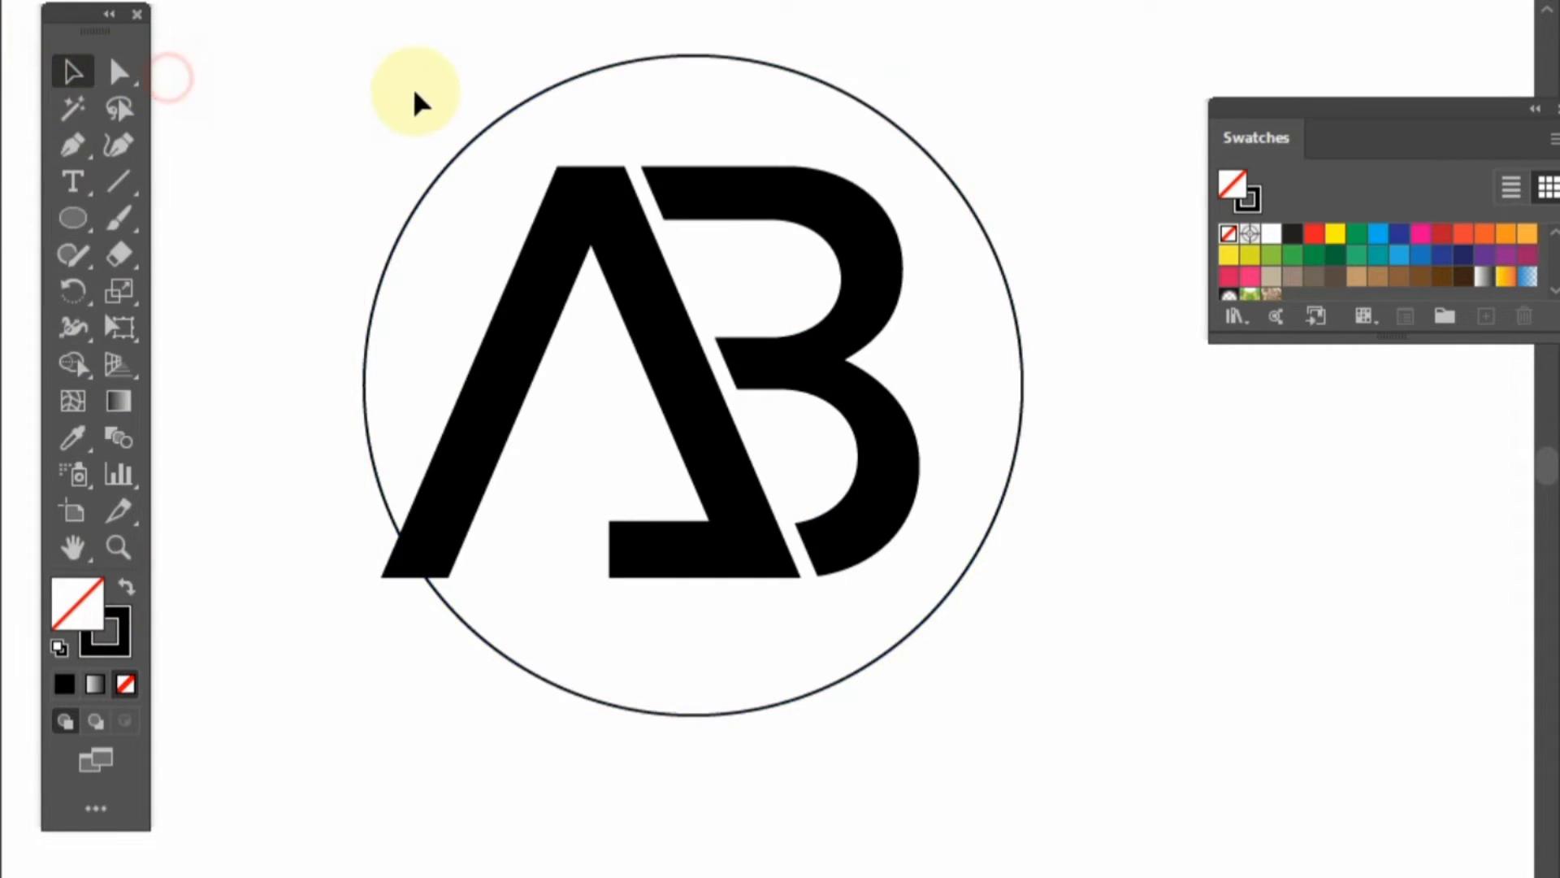
# Step: Increase the circle's stroke weight until it forms a thick black ring around the letters
pyautogui.moveTo(417, 102); pyautogui.dragTo(496, 151)
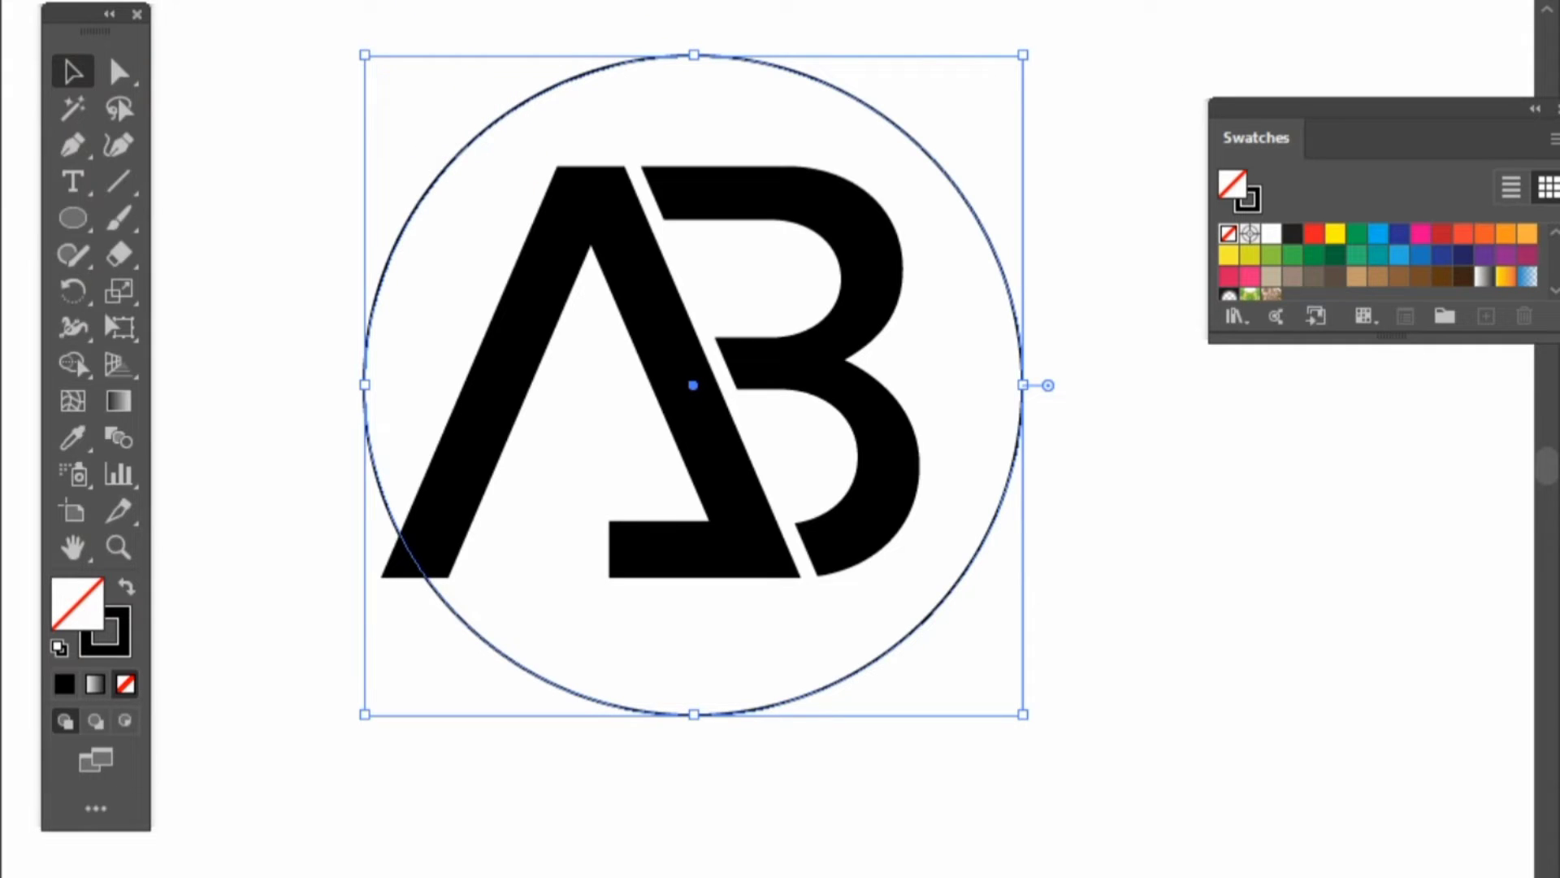
pyautogui.press('Up')
pyautogui.press('Up')
pyautogui.press('Up')
pyautogui.press('Up')
pyautogui.press('Up')
pyautogui.press('Up')
pyautogui.press('Up')
pyautogui.press('Up')
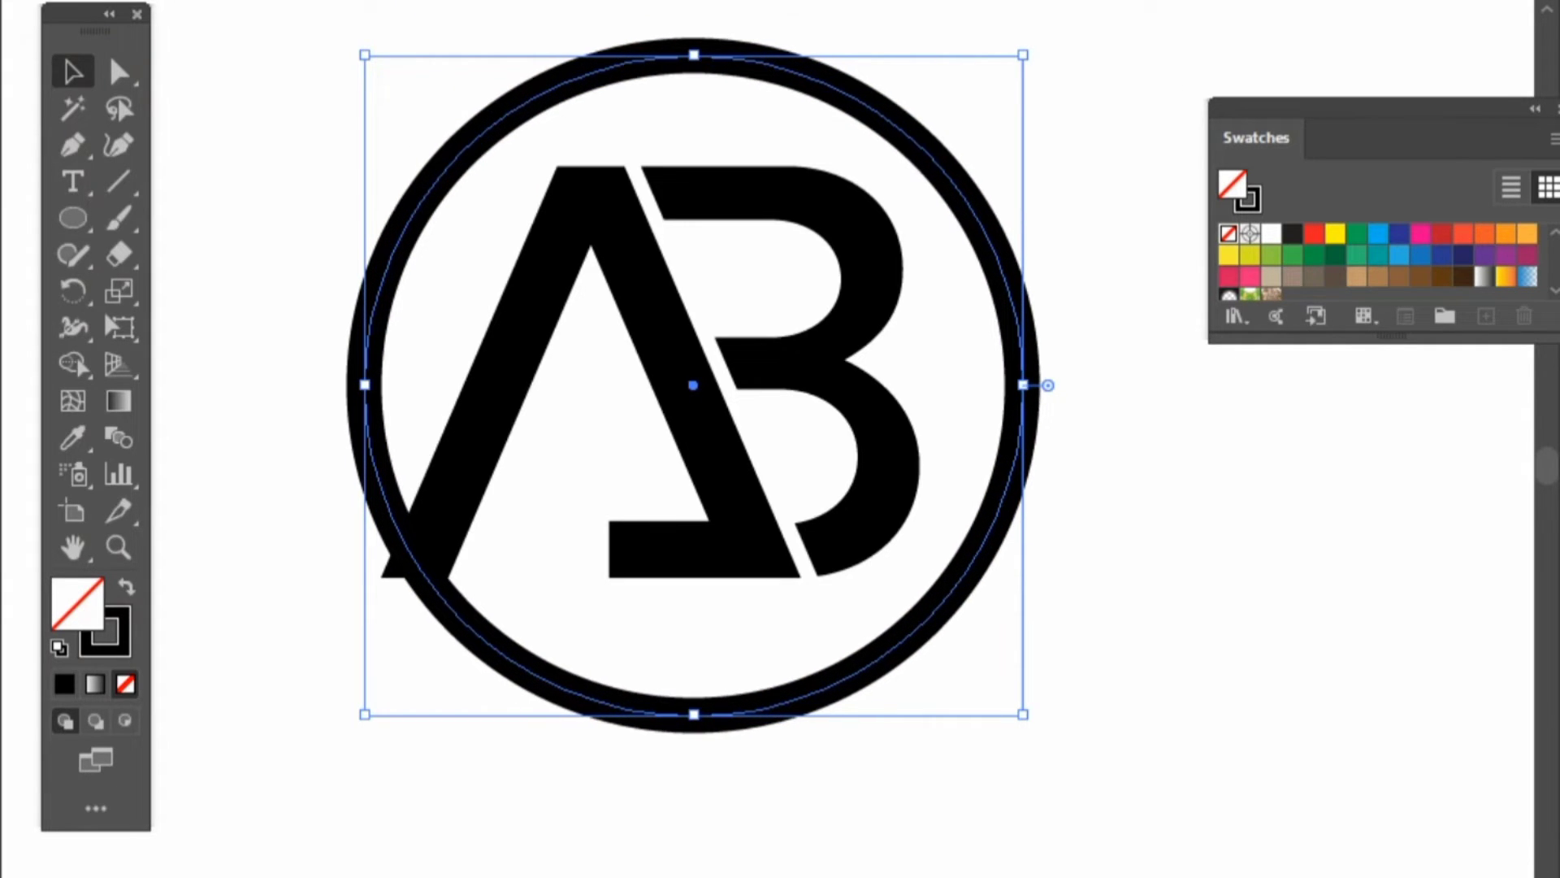
pyautogui.click(324, 174)
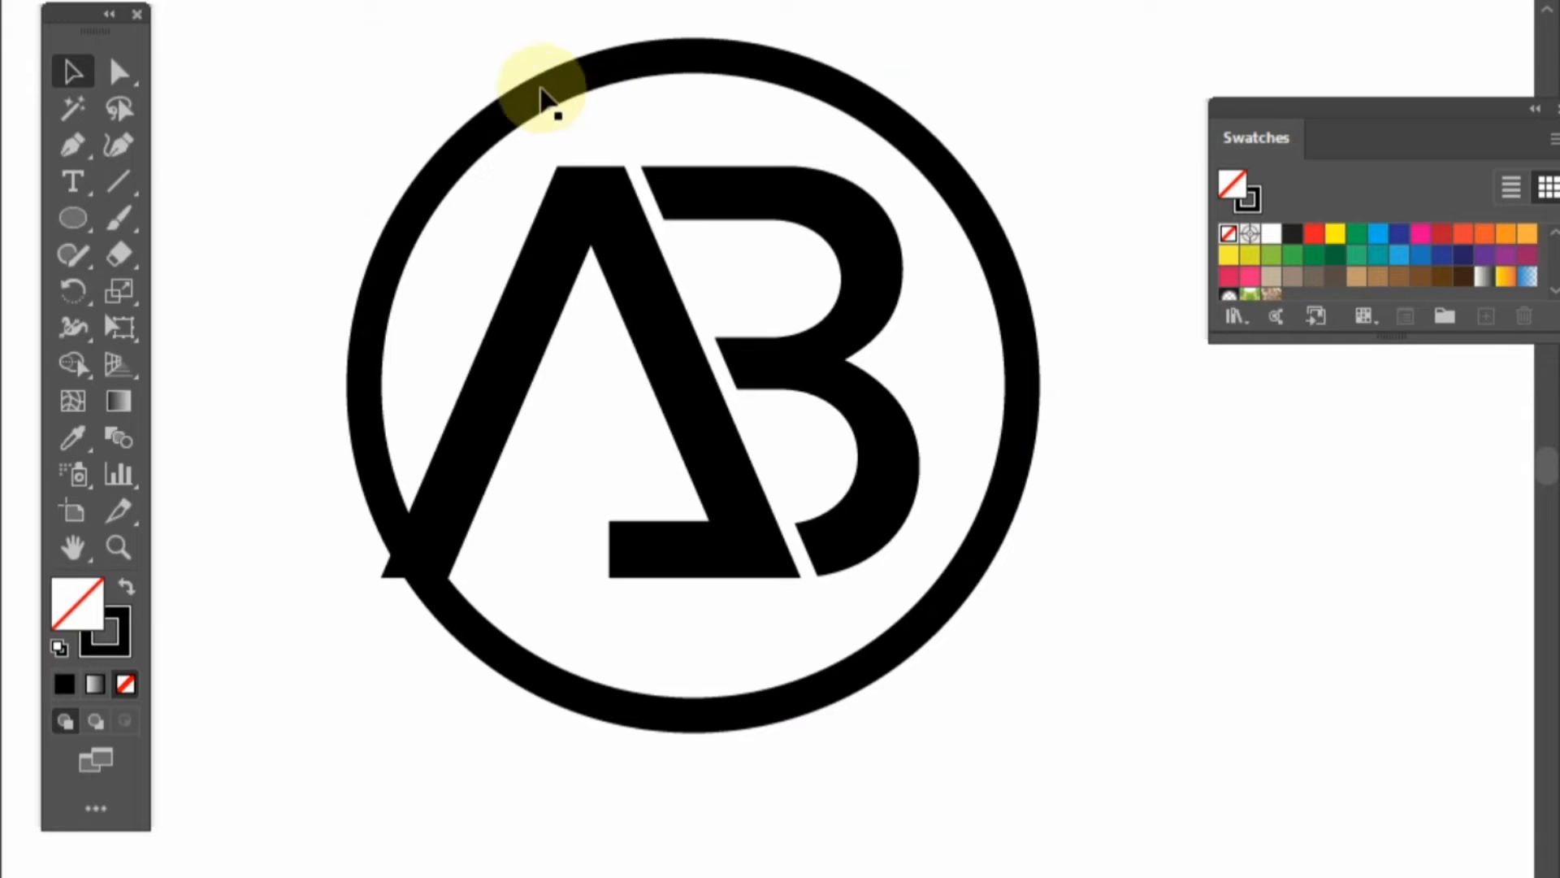
# Step: Expand the fill and stroke of the ring and both letters into shapes
pyautogui.moveTo(459, 81); pyautogui.dragTo(1094, 620)
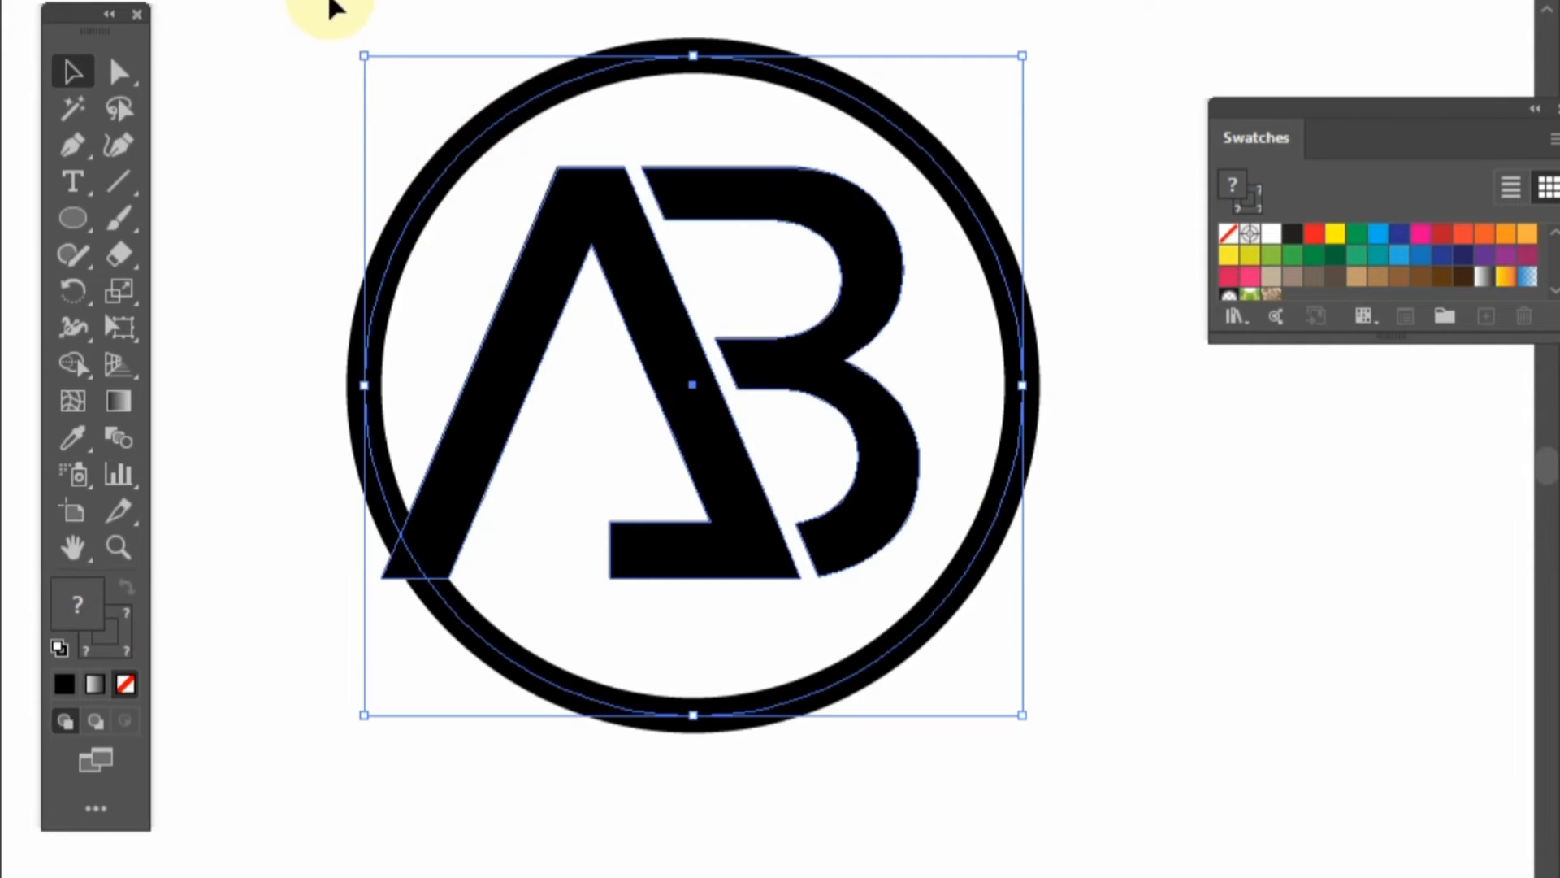
pyautogui.click(358, 0)
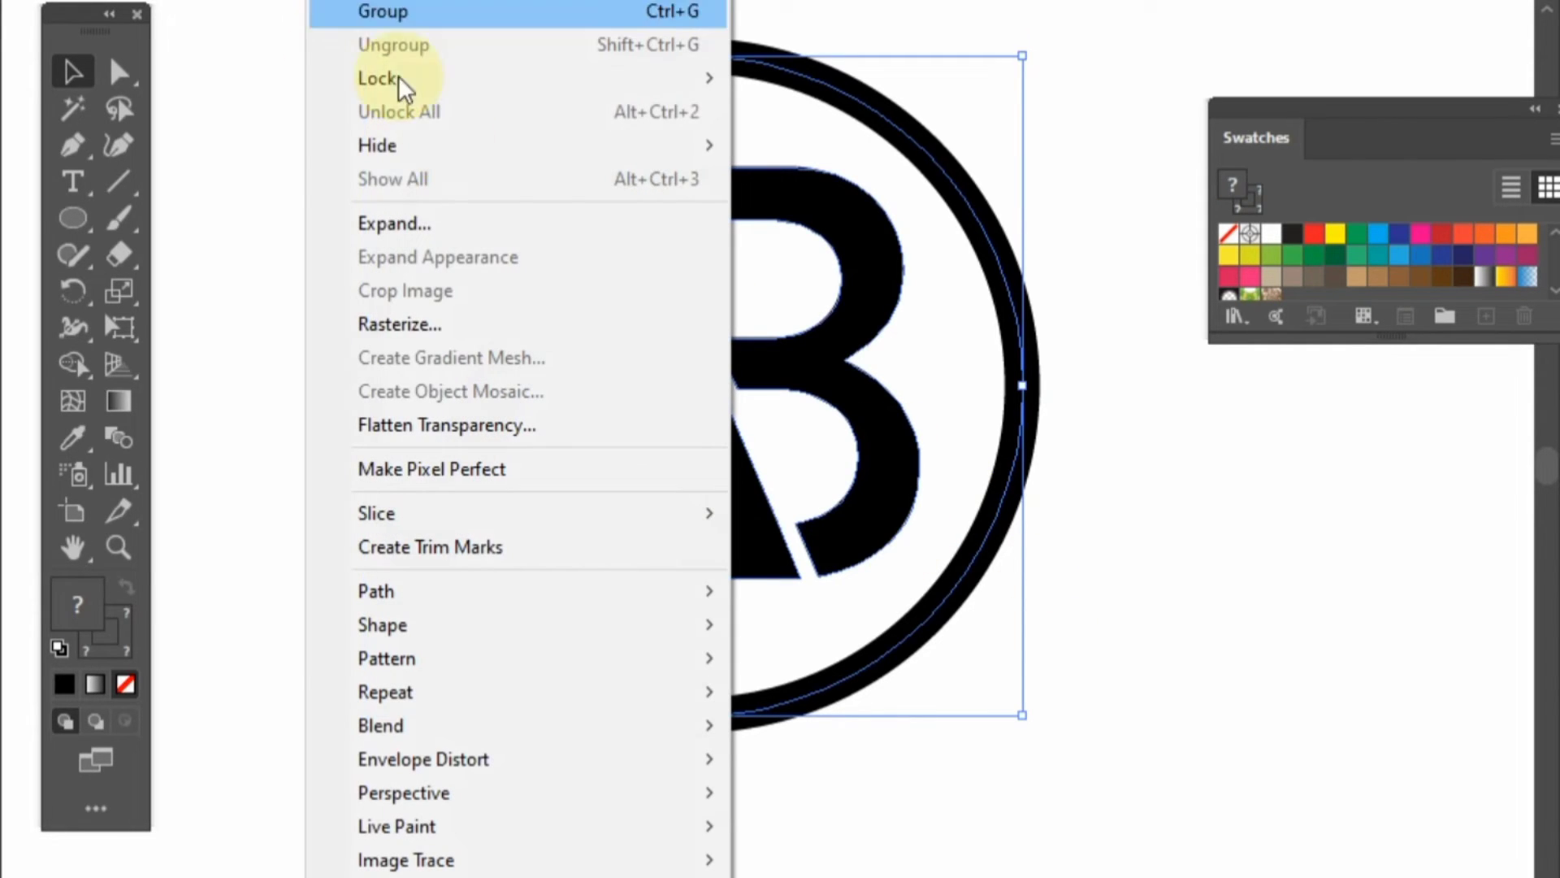
pyautogui.click(460, 230)
pyautogui.click(731, 602)
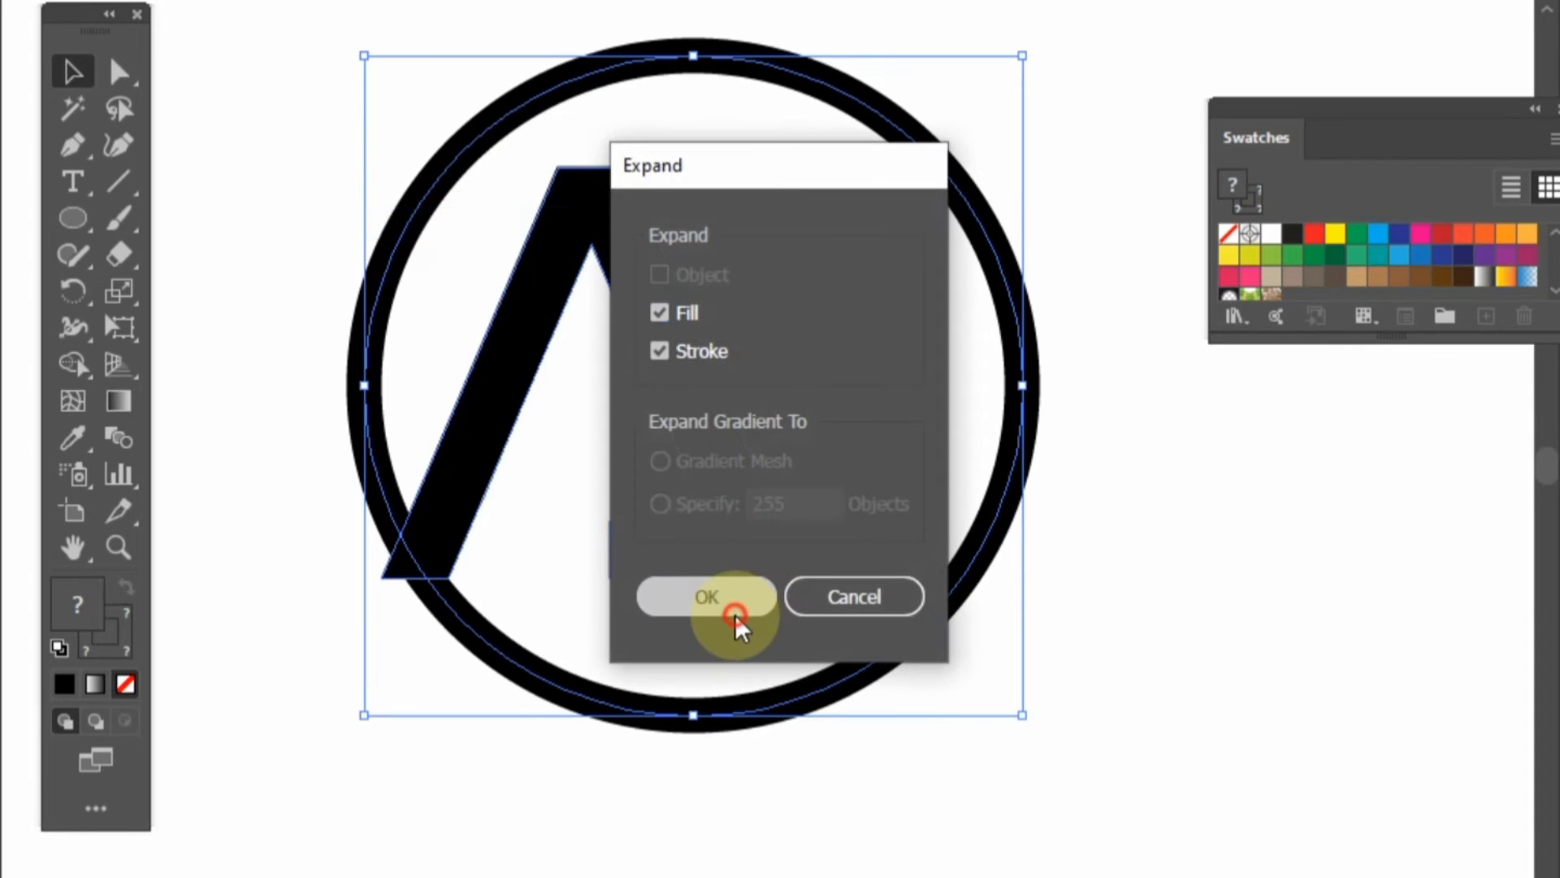
pyautogui.click(261, 443)
# Step: Nudge the A and B together to the right until they sit inside the ring
pyautogui.moveTo(480, 288); pyautogui.dragTo(873, 426)
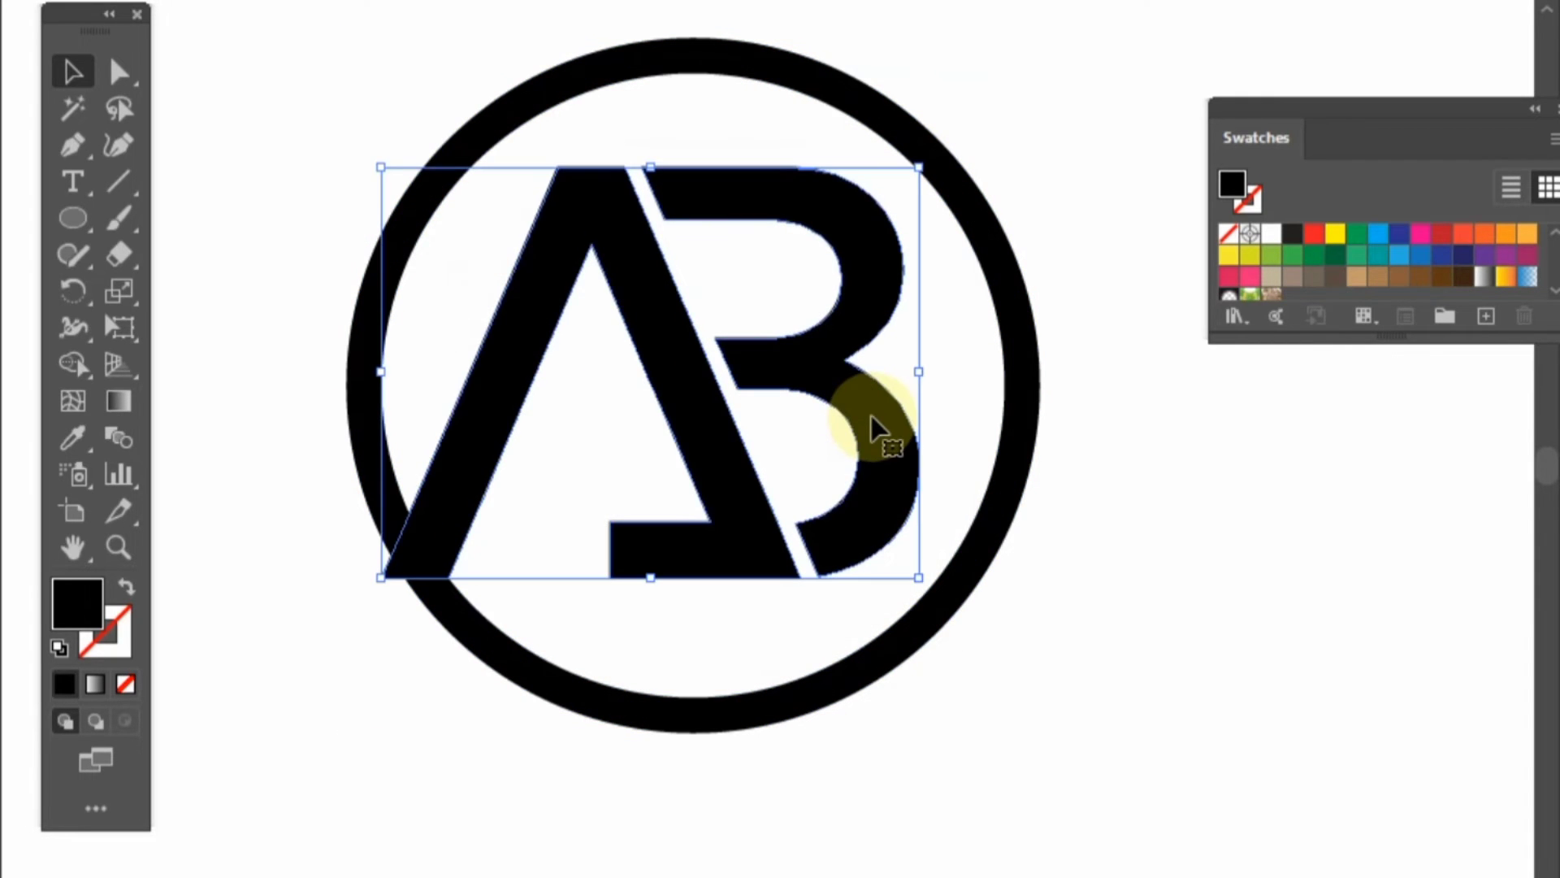
pyautogui.press('Right')
pyautogui.press('Right')
pyautogui.press('Right')
pyautogui.press('Right')
pyautogui.press('Right')
pyautogui.press('Right')
pyautogui.press('Right')
pyautogui.press('Right')
pyautogui.press('Right')
pyautogui.press('Right')
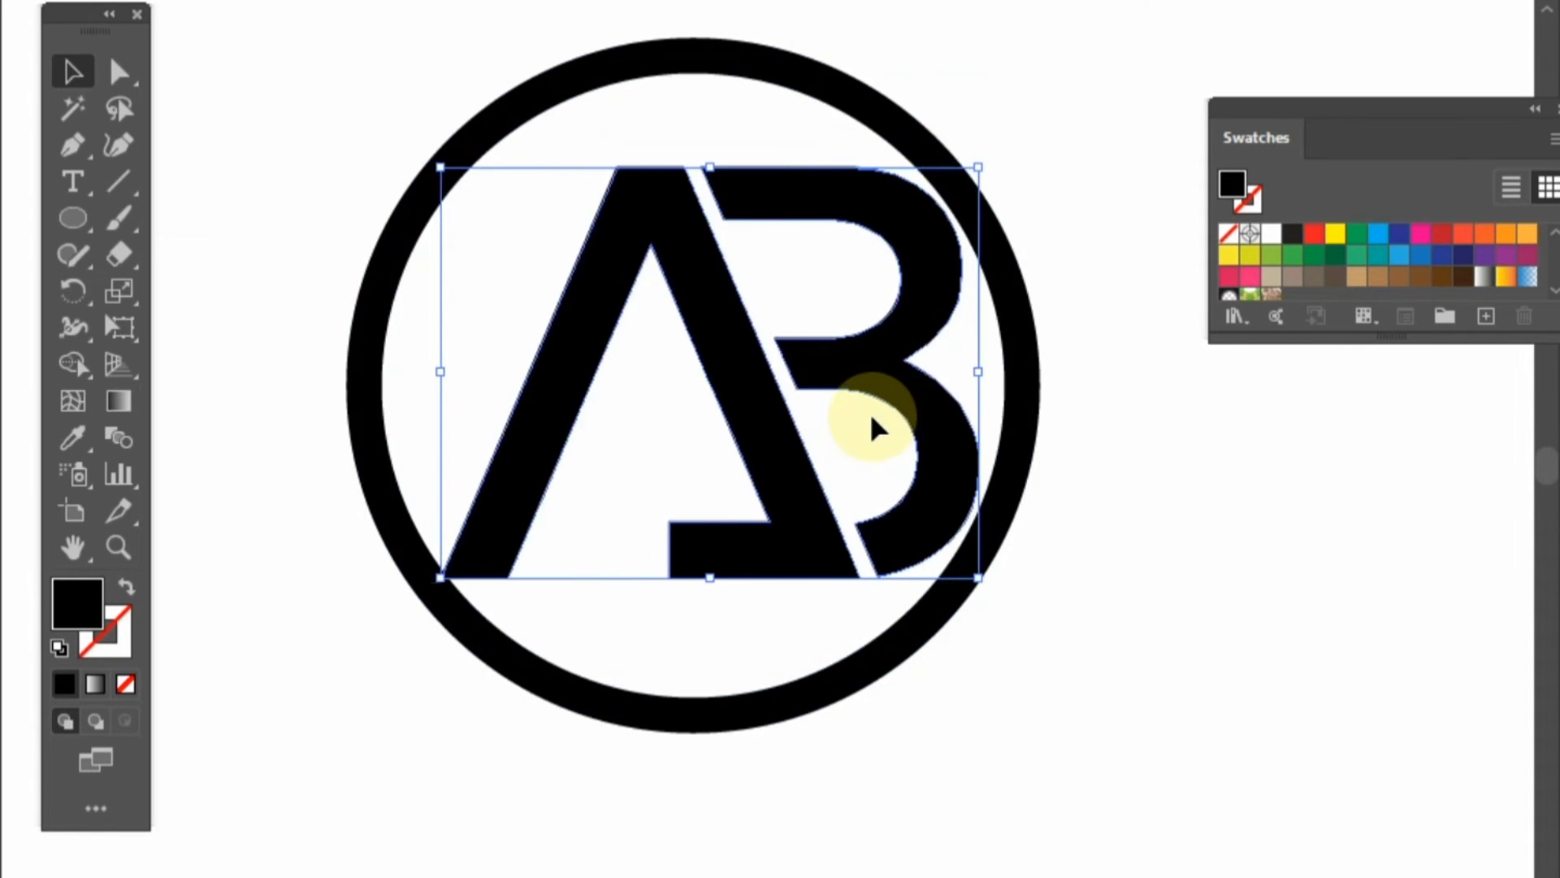
pyautogui.click(1260, 547)
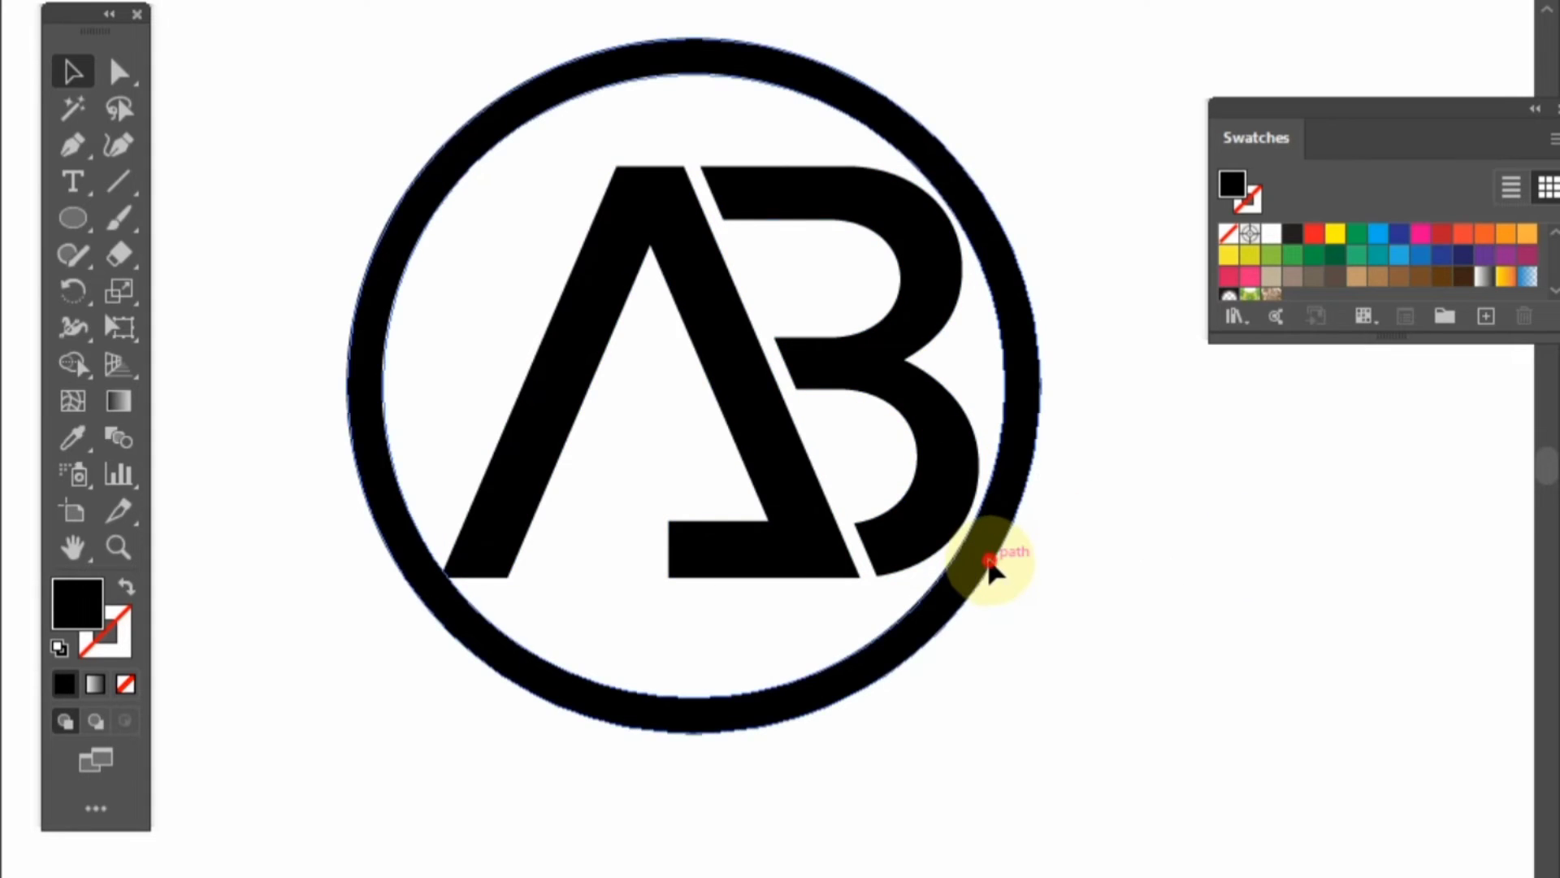
# Step: Enlarge the ring slightly from its centre so it clears the letters
pyautogui.click(988, 565)
pyautogui.moveTo(1042, 736); pyautogui.dragTo(1065, 758)
pyautogui.click(1132, 742)
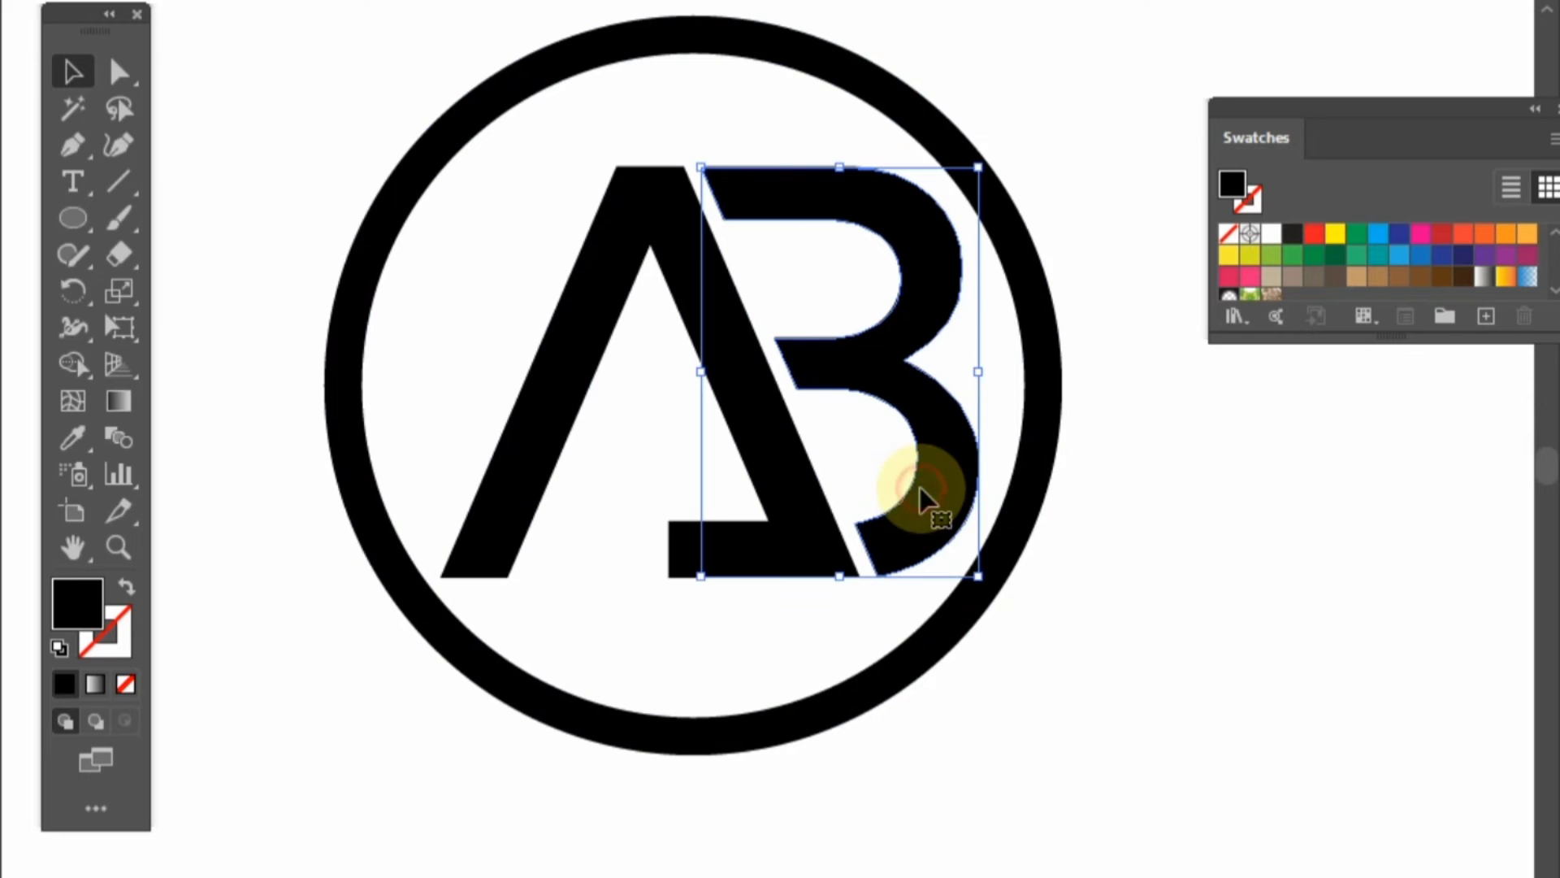
# Step: Align the A, the B and the ring to one another by their vertical centres
pyautogui.doubleClick(612, 271)
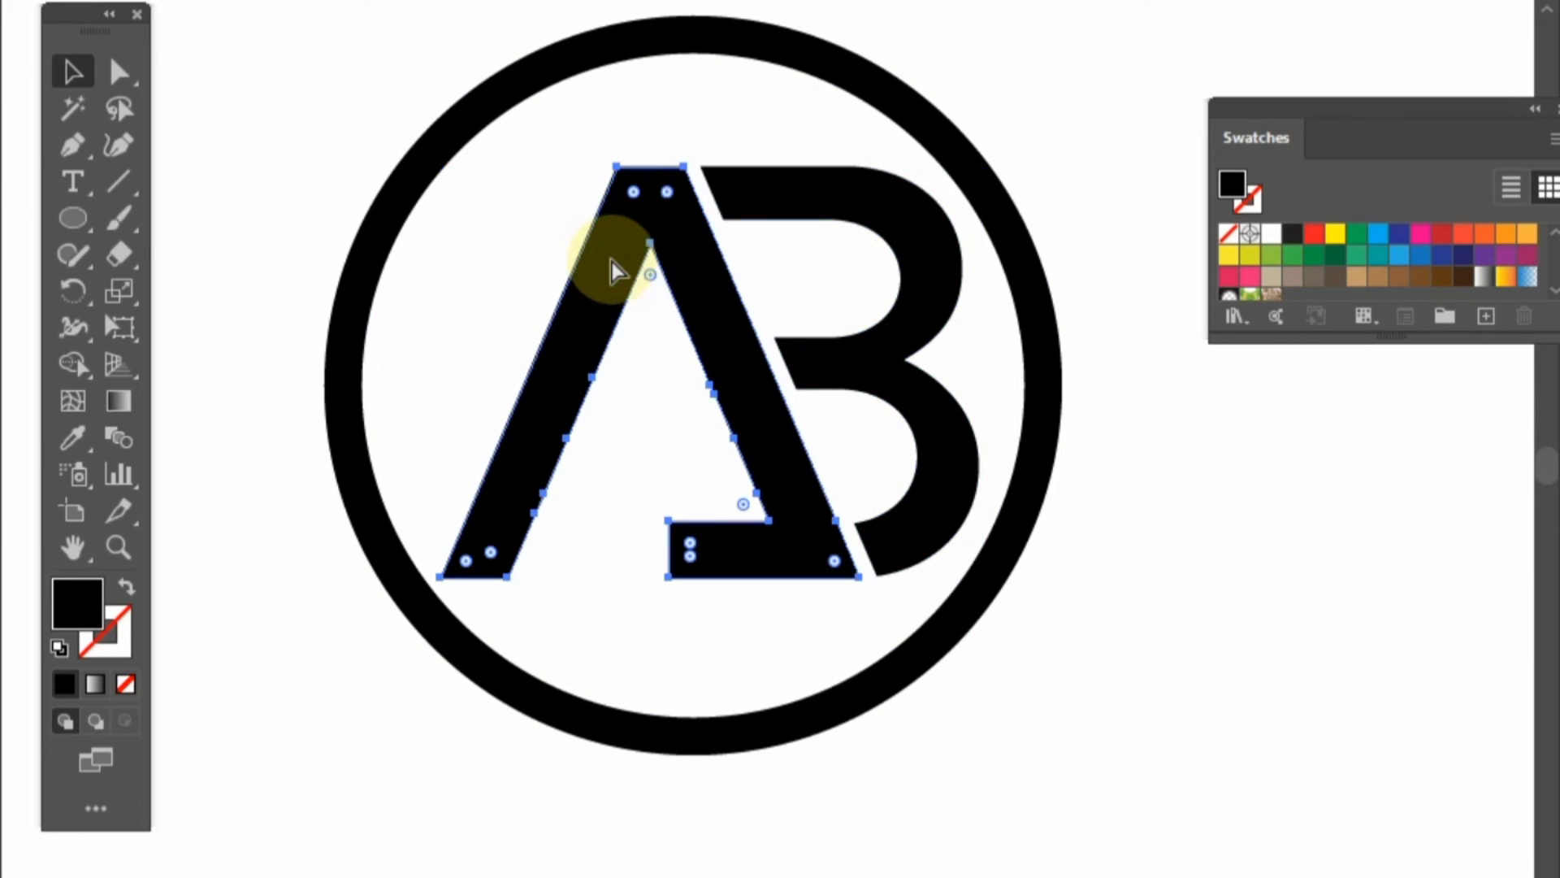
pyautogui.hotkey('ctrl', 'a')
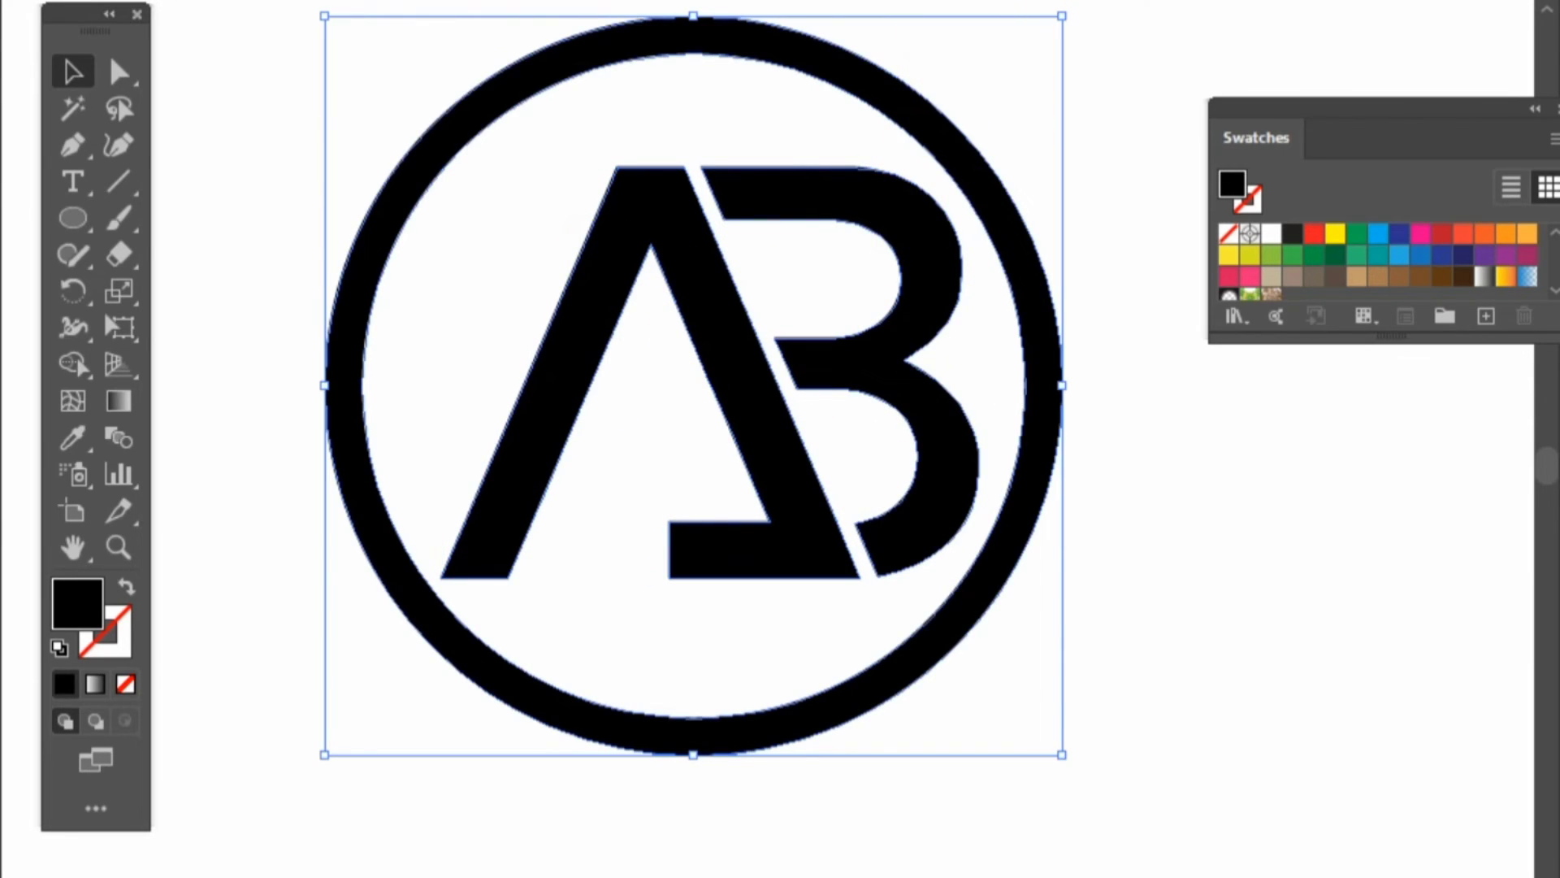
pyautogui.hotkey('shift', 'F7')
pyautogui.click(1135, 12)
# Step: Try centring the separate A, B and ring horizontally on one another, and undo that alignment
pyautogui.click(948, 12)
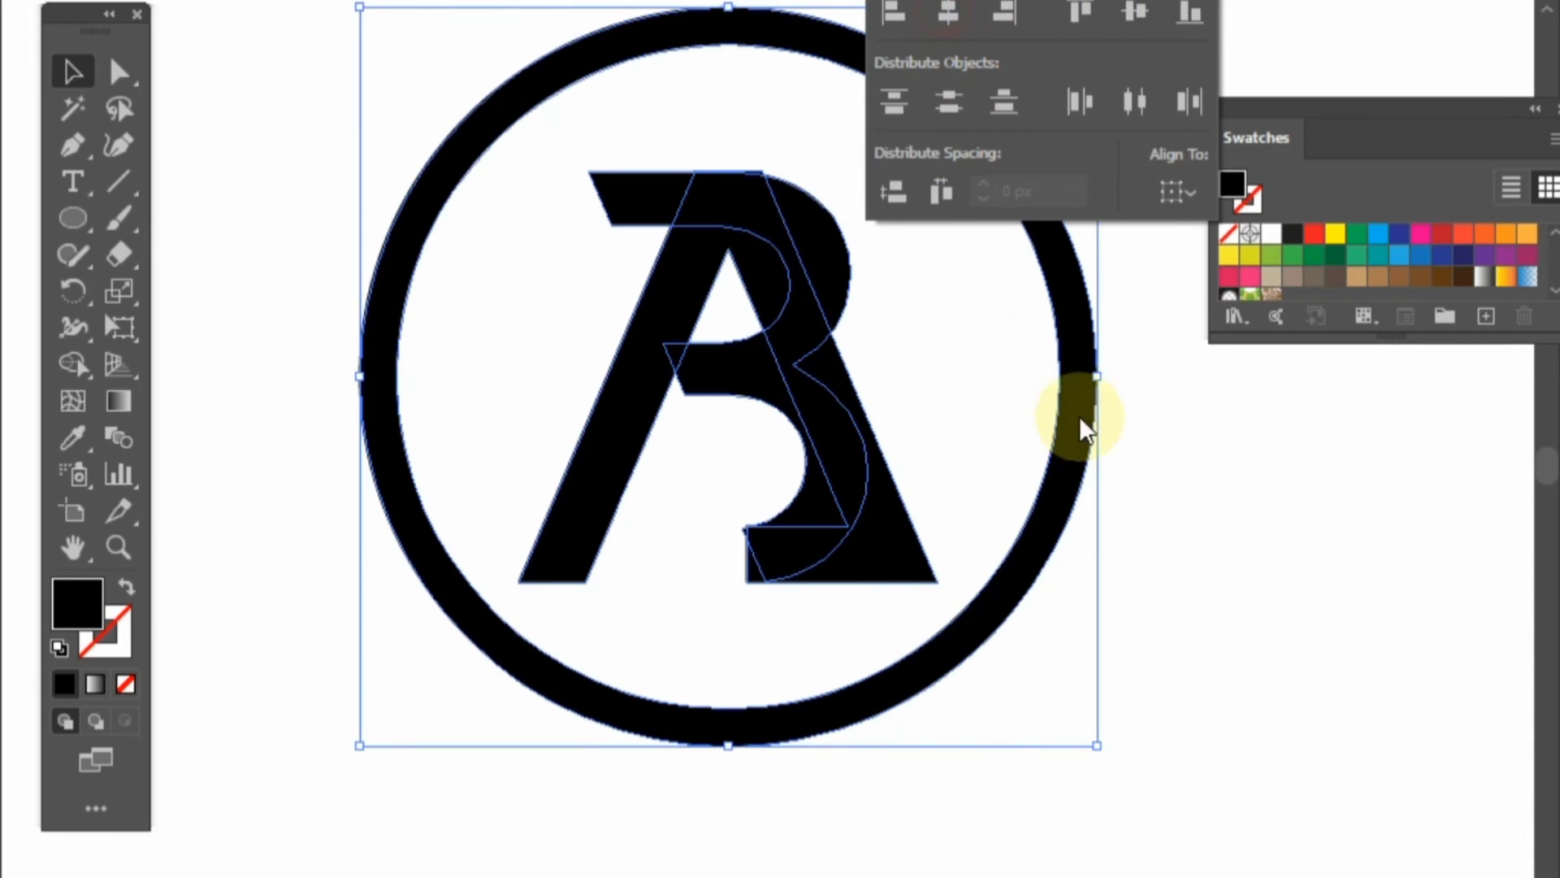
pyautogui.hotkey('shift', 'F7')
pyautogui.hotkey('ctrl', 'z')
pyautogui.hotkey('ctrl', 'z')
pyautogui.click(1121, 459)
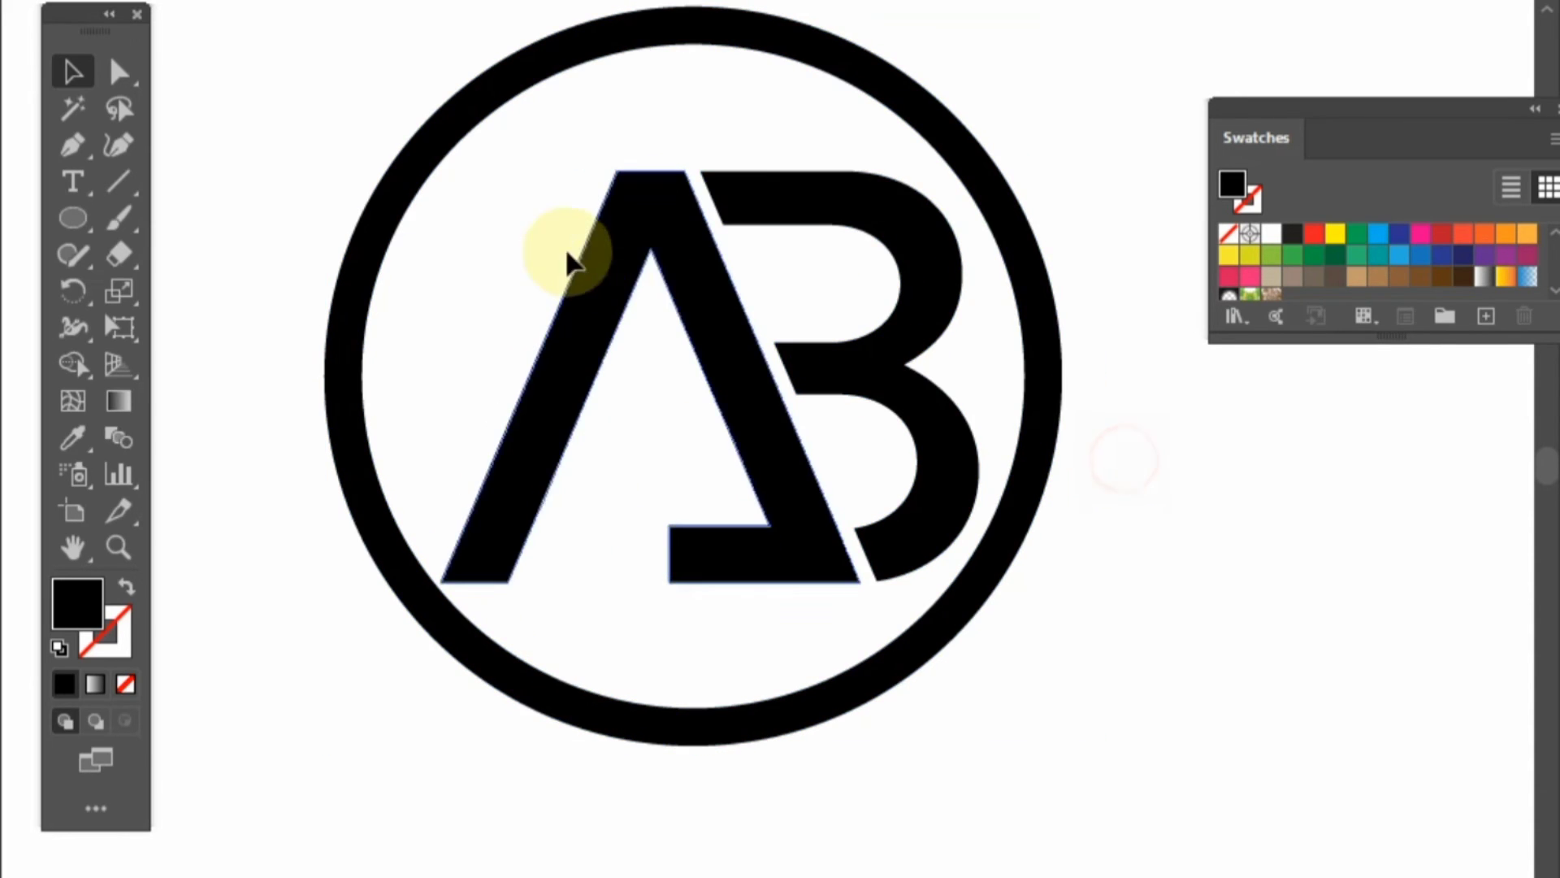
# Step: Group the A and B, and centre the group and the ring on each other horizontally and vertically
pyautogui.moveTo(514, 231); pyautogui.dragTo(898, 387)
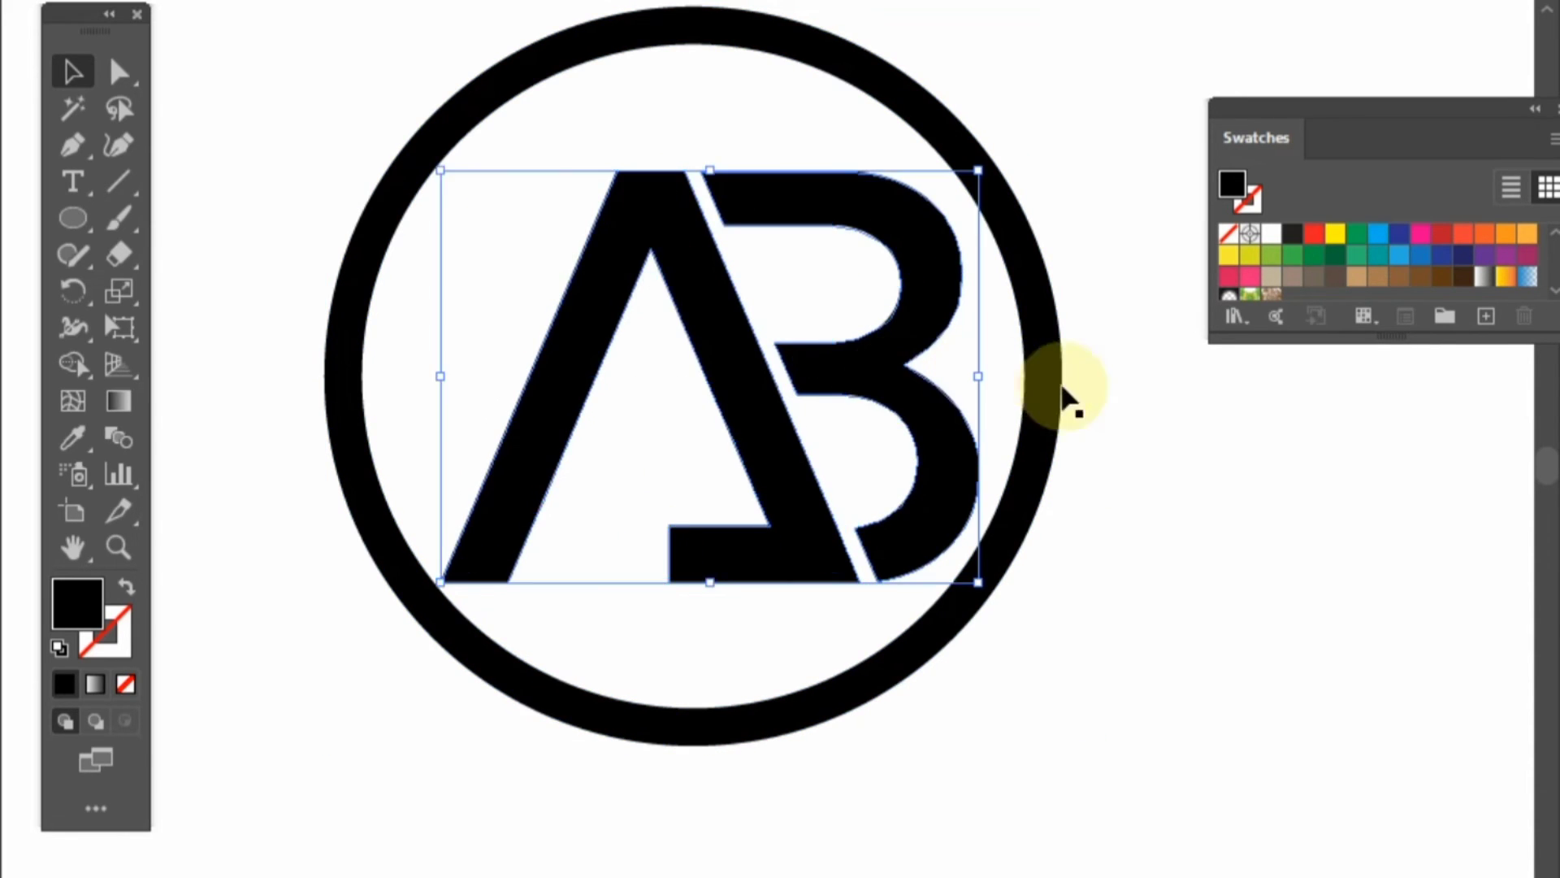
pyautogui.click(1092, 391)
pyautogui.click(993, 196)
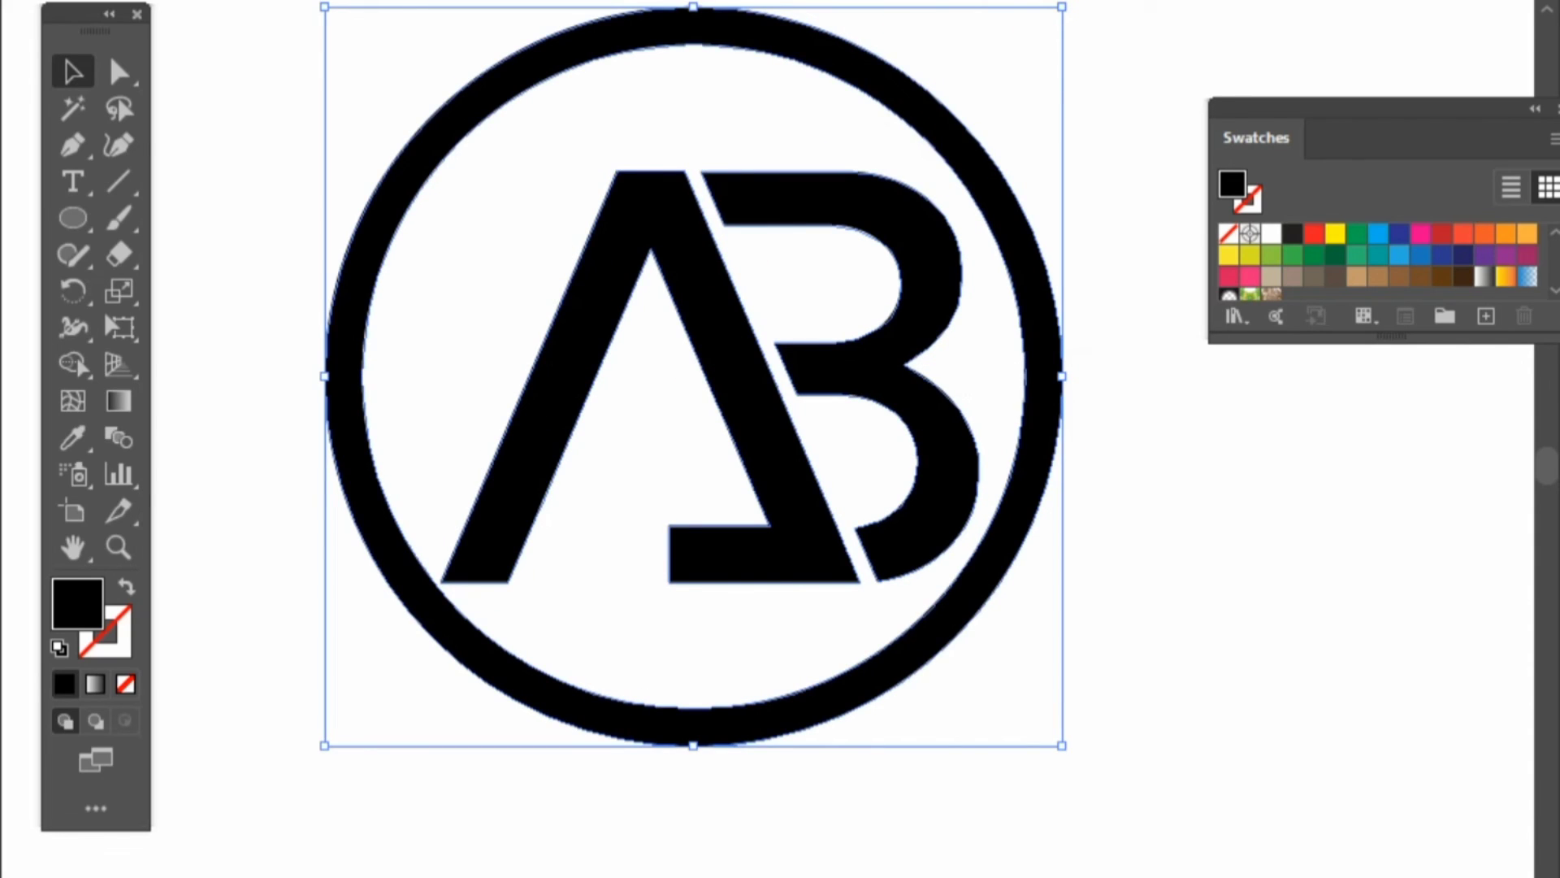
pyautogui.hotkey('shift', 'F7')
pyautogui.click(1132, 13)
pyautogui.click(1111, 414)
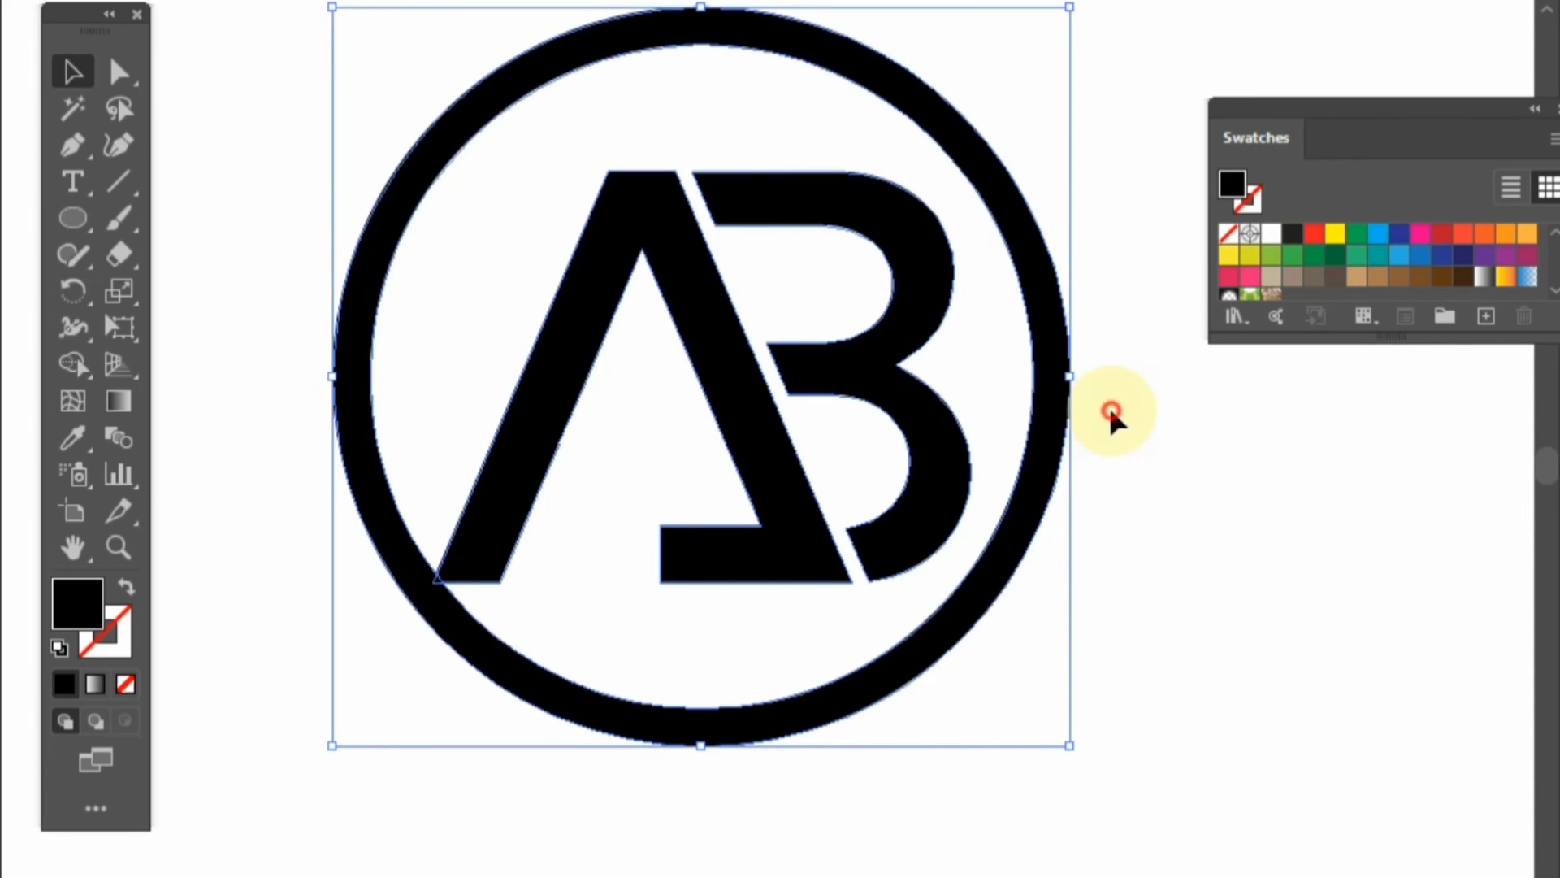
# Step: Nudge the grouped A and B slightly upward inside the ring
pyautogui.hotkey('ctrl', '-')
pyautogui.moveTo(1113, 416); pyautogui.dragTo(901, 499)
pyautogui.click(845, 455)
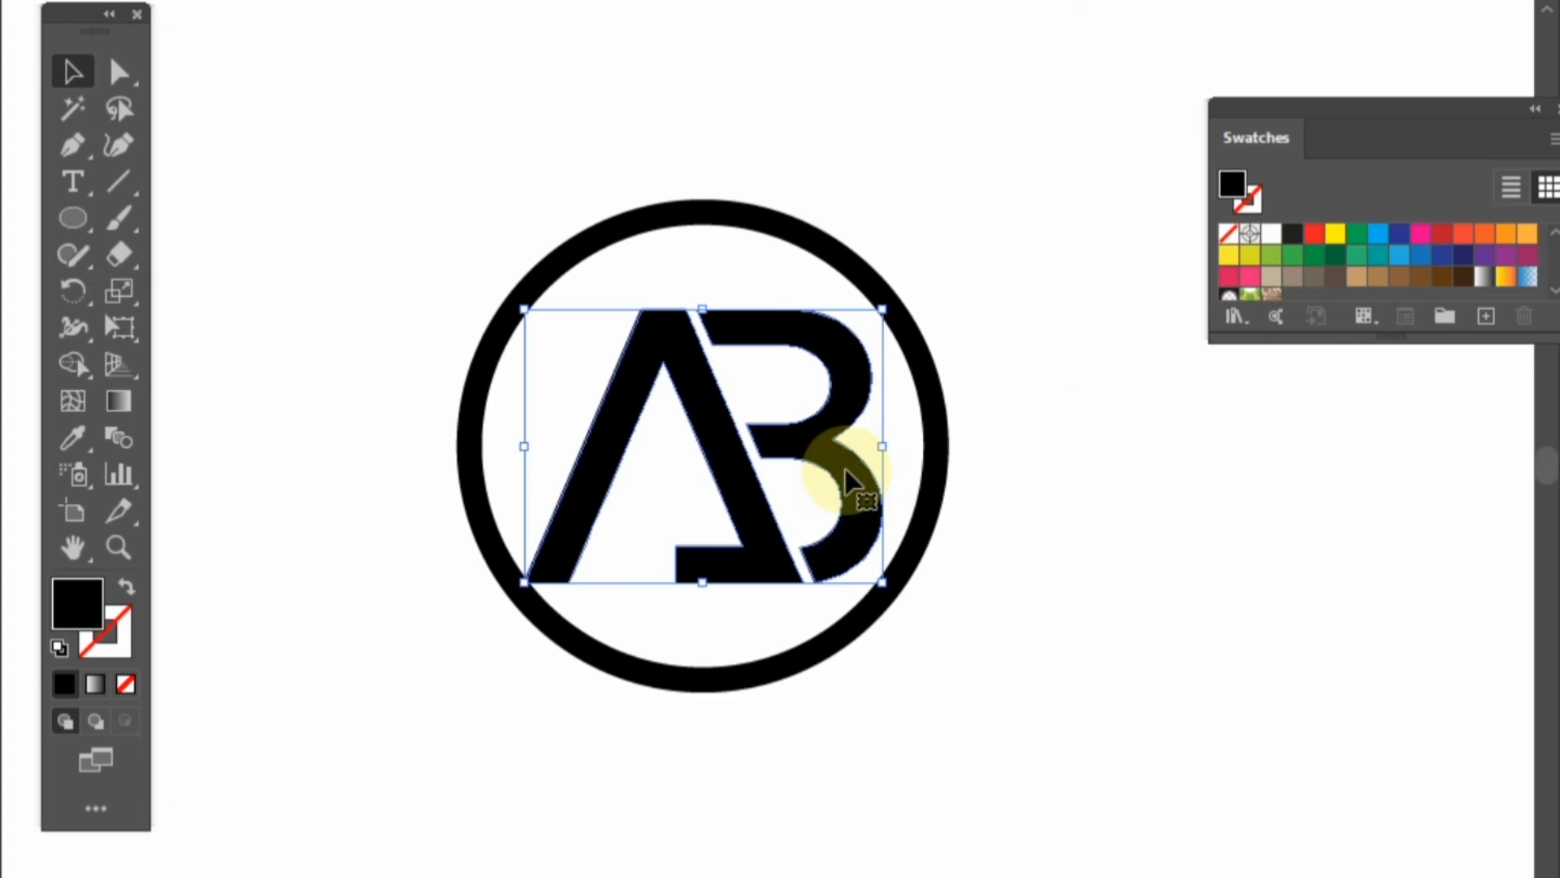
pyautogui.click(829, 498)
# Step: Fill the ring and both letters with the bright red swatch and deselect the artwork
pyautogui.hotkey('ctrl', 'a')
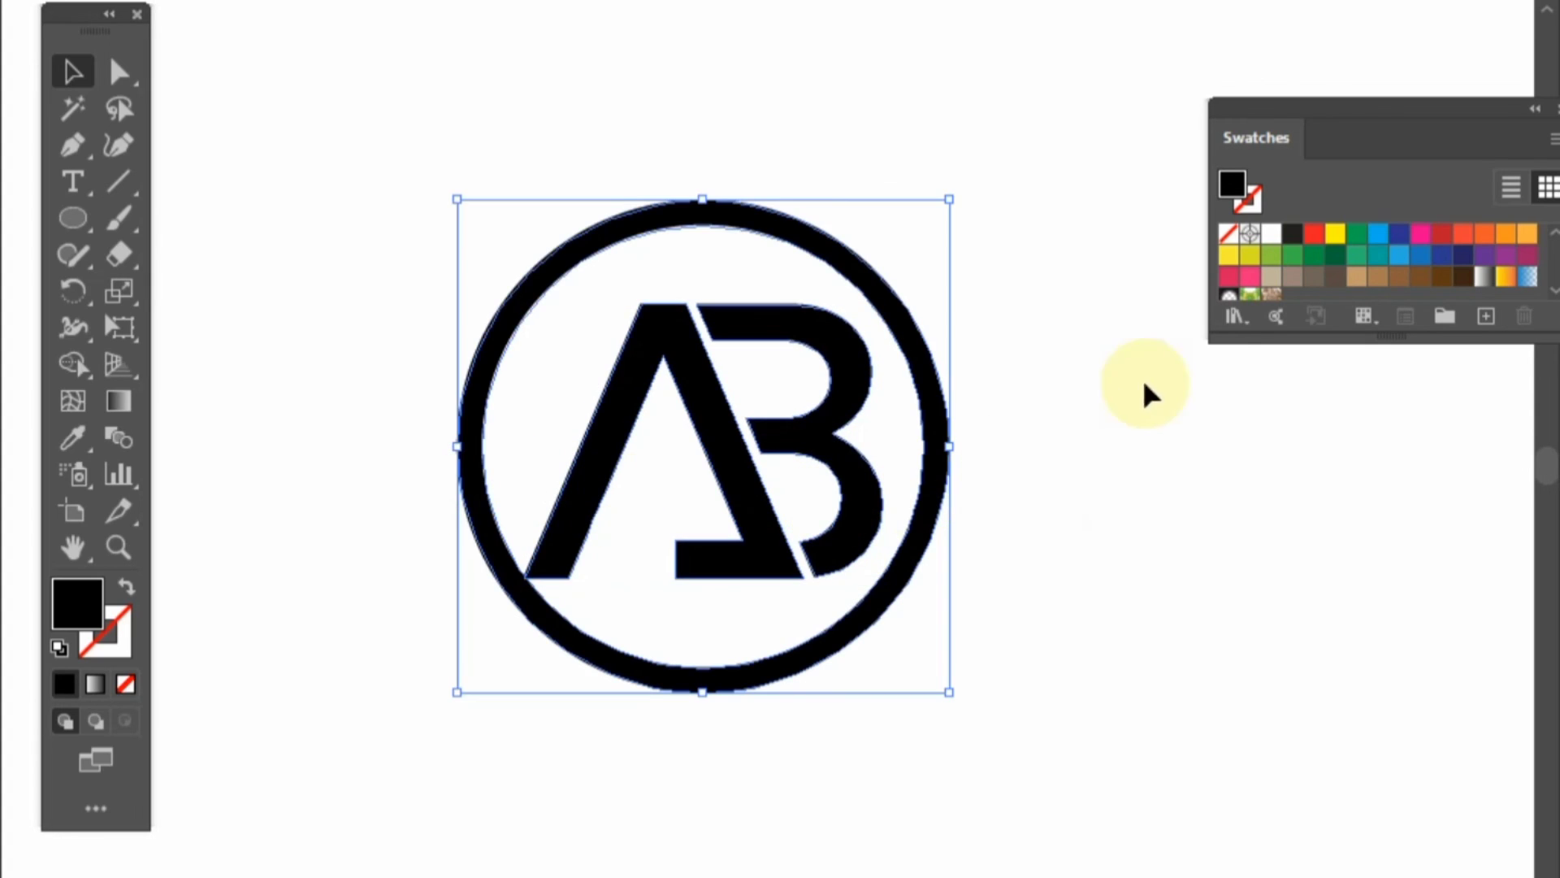
pyautogui.click(1313, 235)
pyautogui.click(1095, 394)
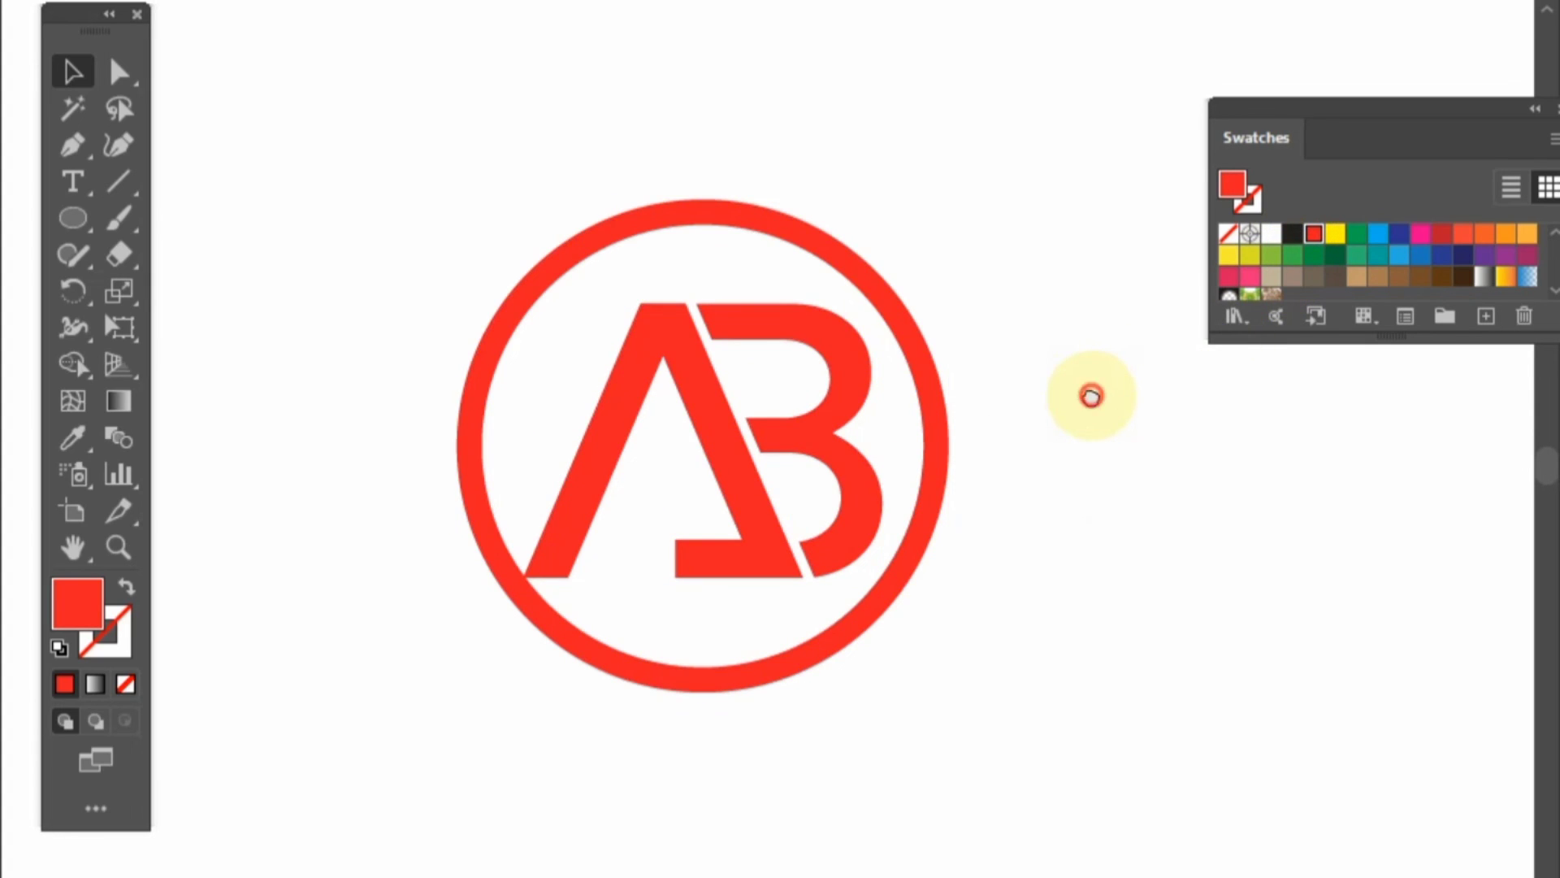
pyautogui.moveTo(1091, 396); pyautogui.dragTo(1075, 385)
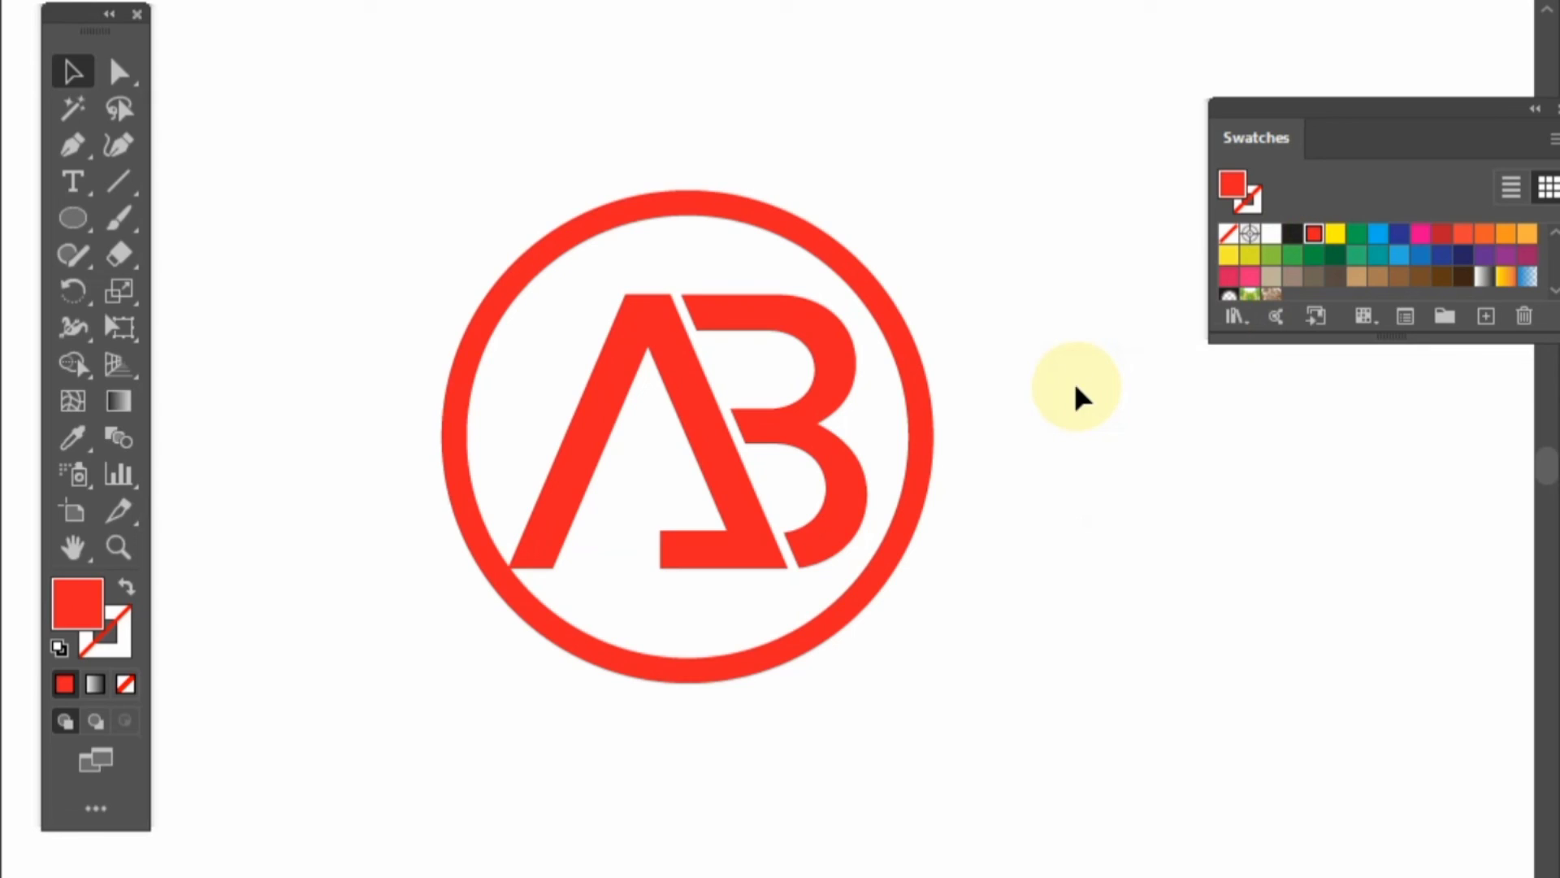